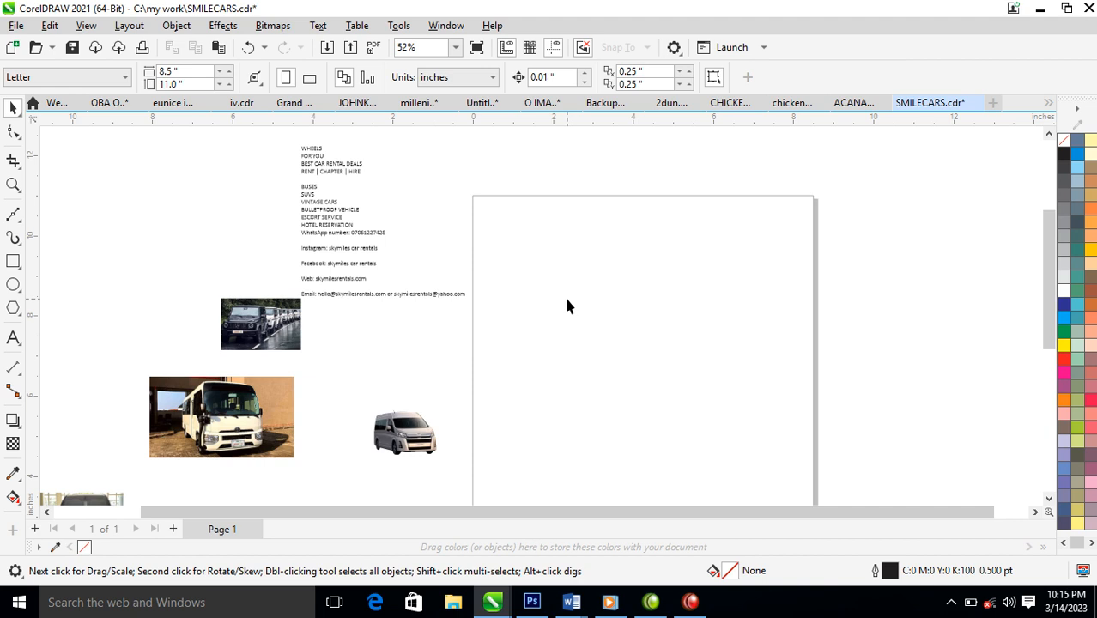
Draw a square about 7.15 inches wide on the page.
key("z")
left_click_drag(424, 194, 893, 468)
left_click(13, 261)
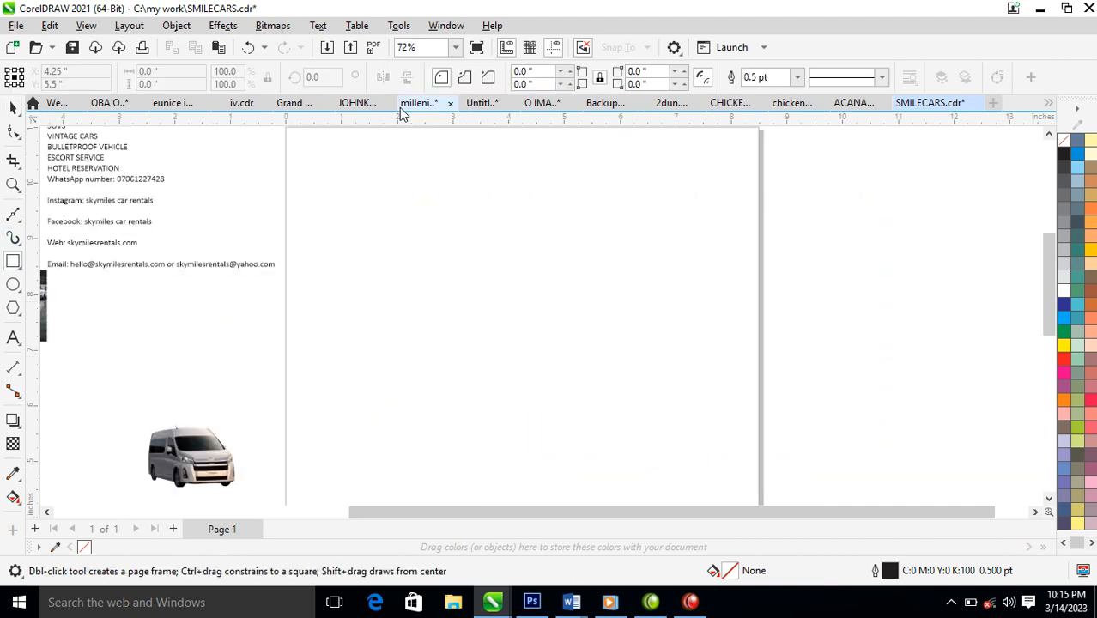
mouse_move(338, 164)
left_mouse_down()
mouse_move(693, 426)
mouse_move(740, 492)
left_mouse_up()
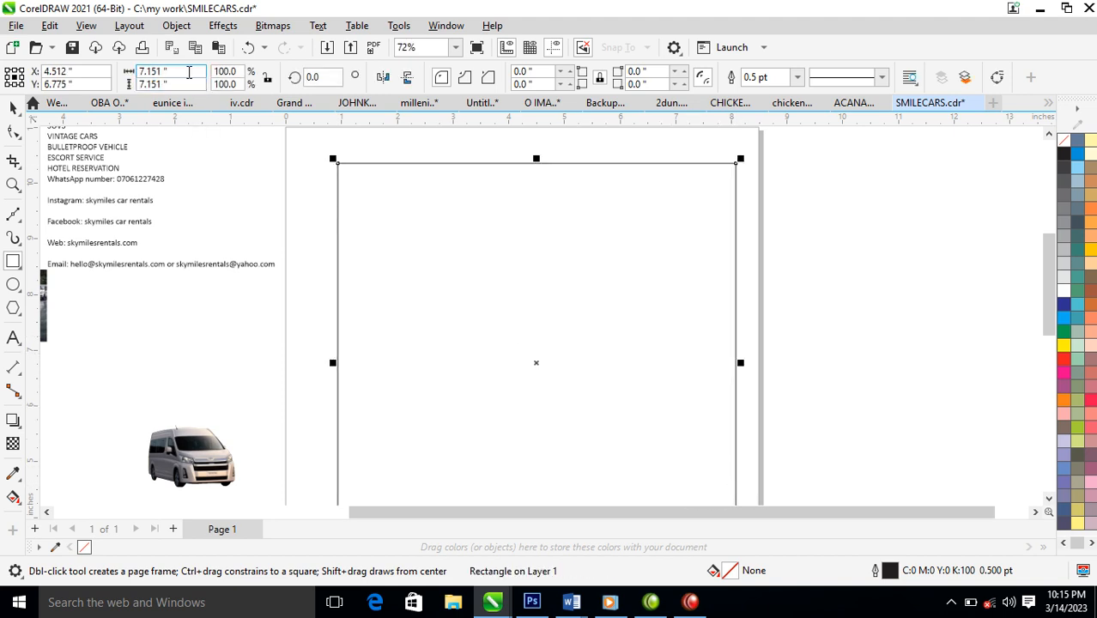
Set the square's size to 9 by 9 inches and fill it with white.
double_click(189, 72)
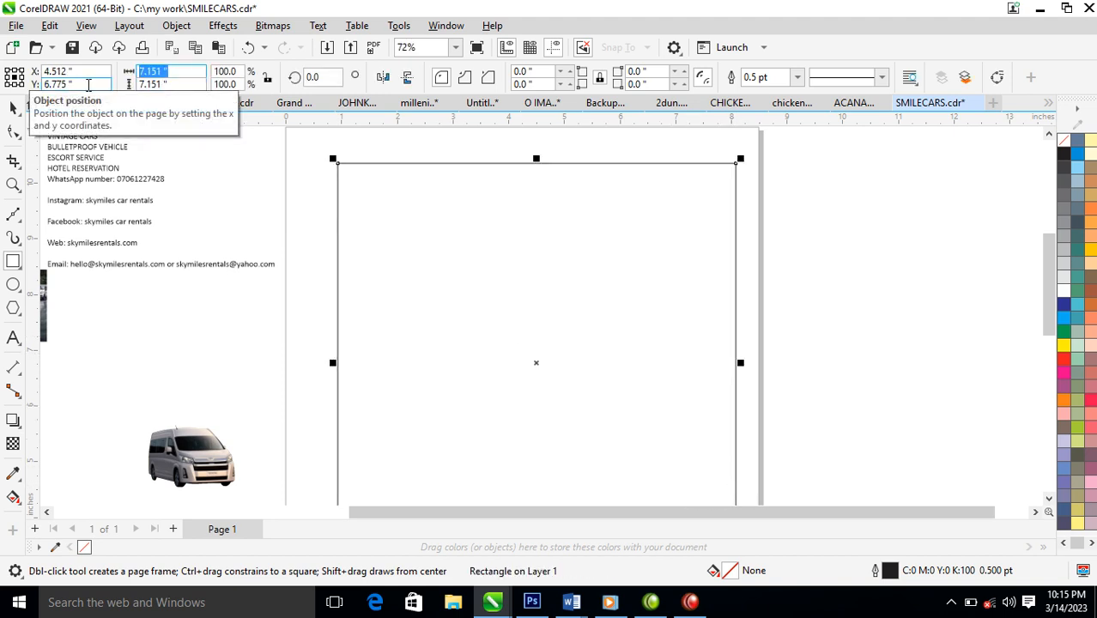
type("9")
key("Tab")
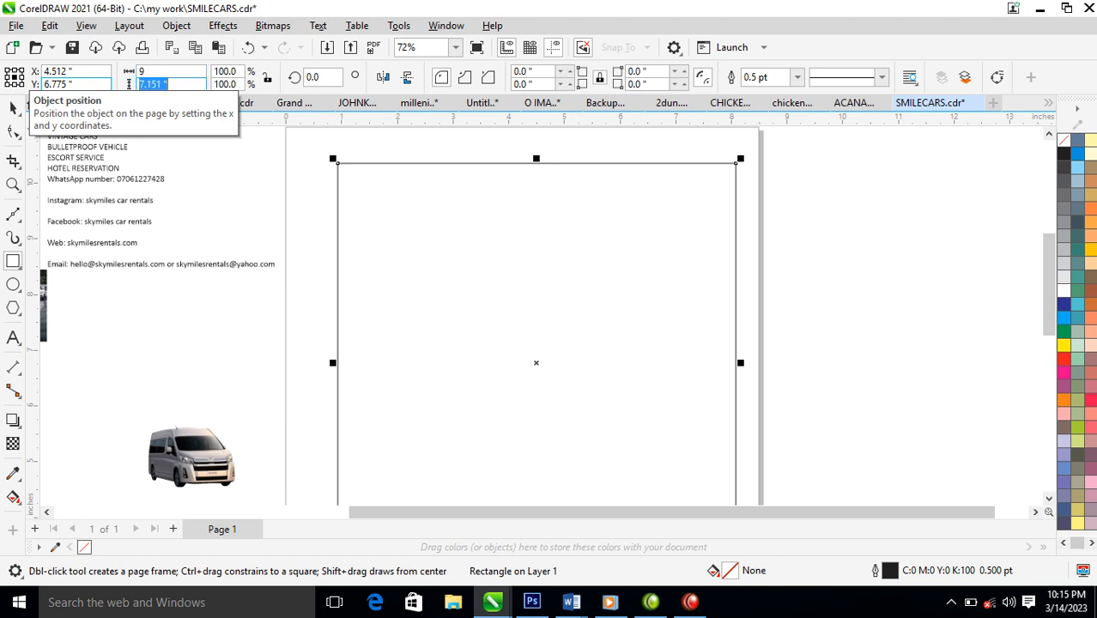
type("9")
key("Return")
scroll(1040, 350, "down", 3)
left_click(1065, 292)
Copy the words "skymiles car rentals" from the Facebook line of the client's text block.
key("z")
left_click_drag(429, 244, 569, 284)
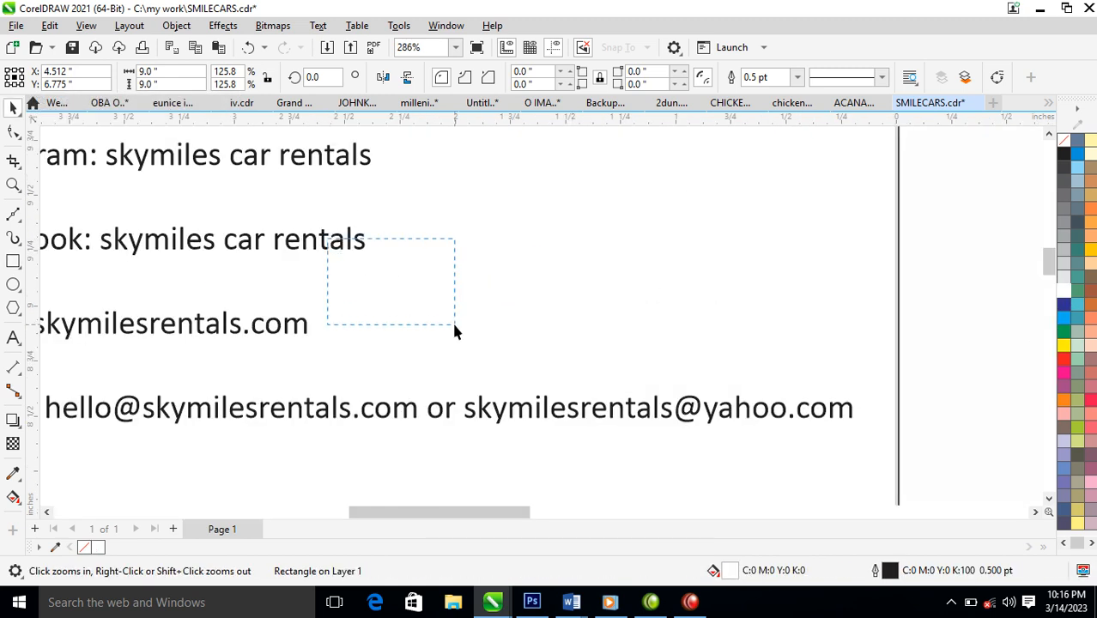
key("Escape")
double_click(504, 316)
left_click_drag(524, 316, 252, 329)
key("ctrl+c")
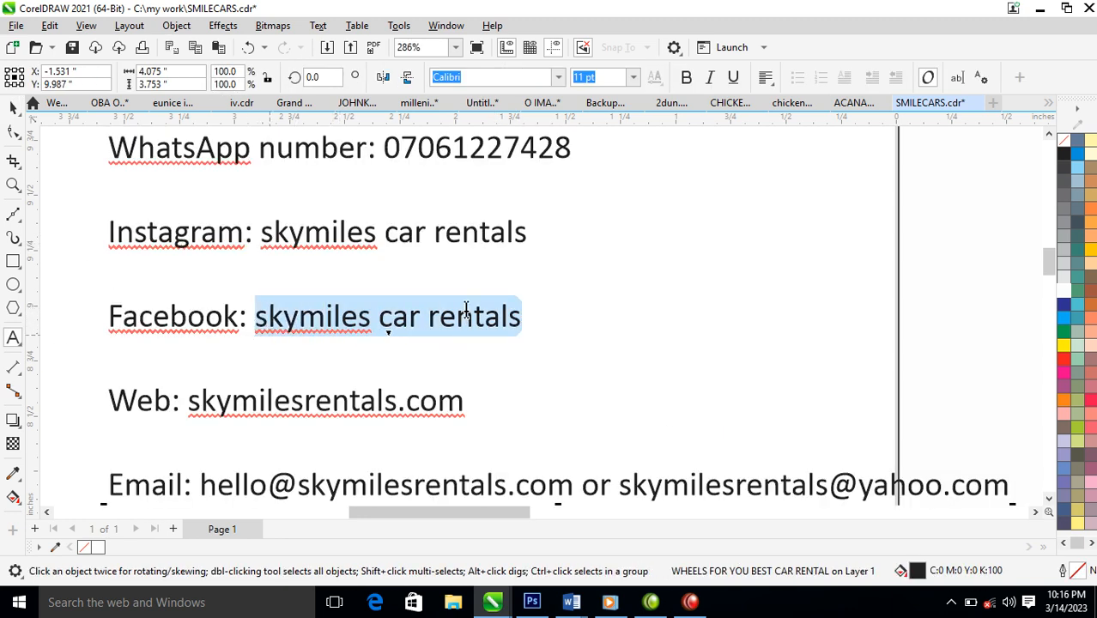
left_click(509, 318)
key("Escape")
Paste "skymiles car rentals" as a separate text object in the empty area to the right of the page.
scroll(506, 340, "down", 5)
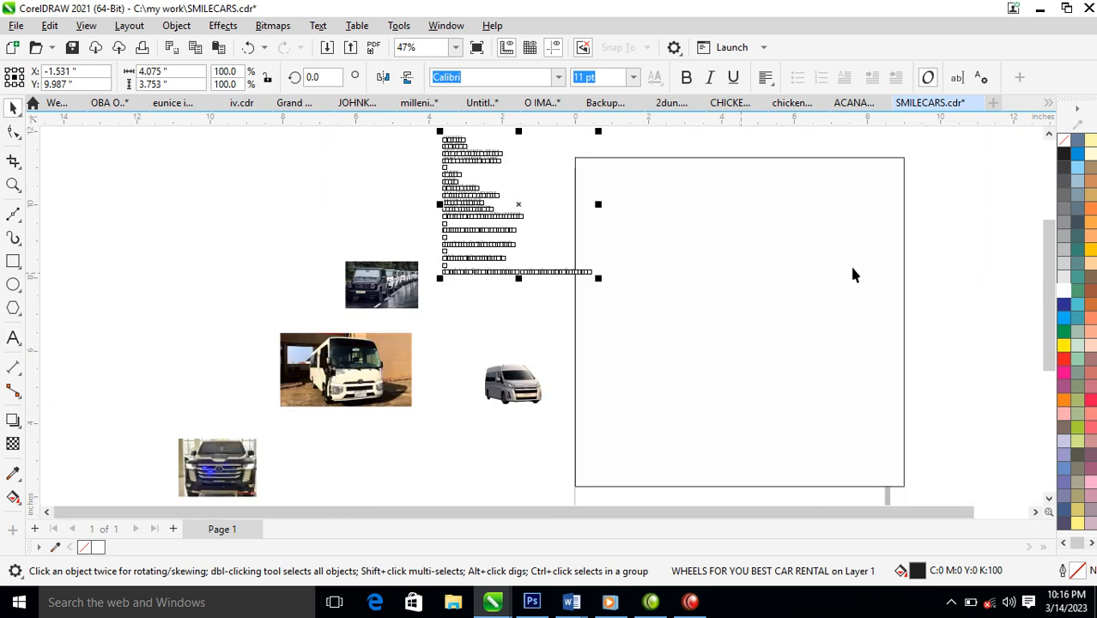
left_click_drag(899, 166, 962, 252)
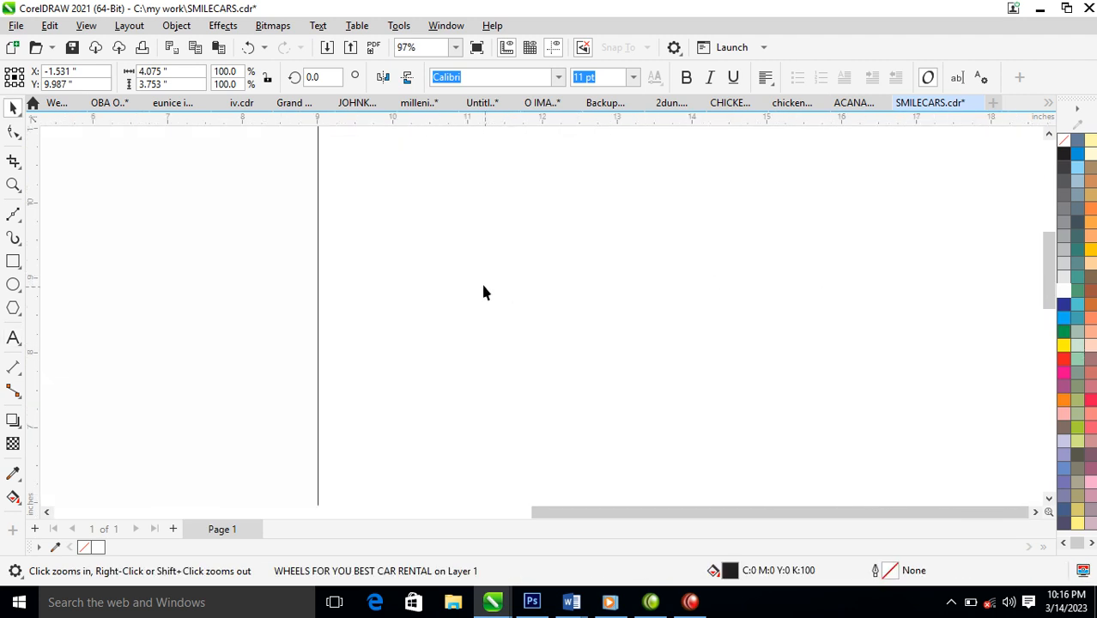
key("F8")
left_click(508, 216)
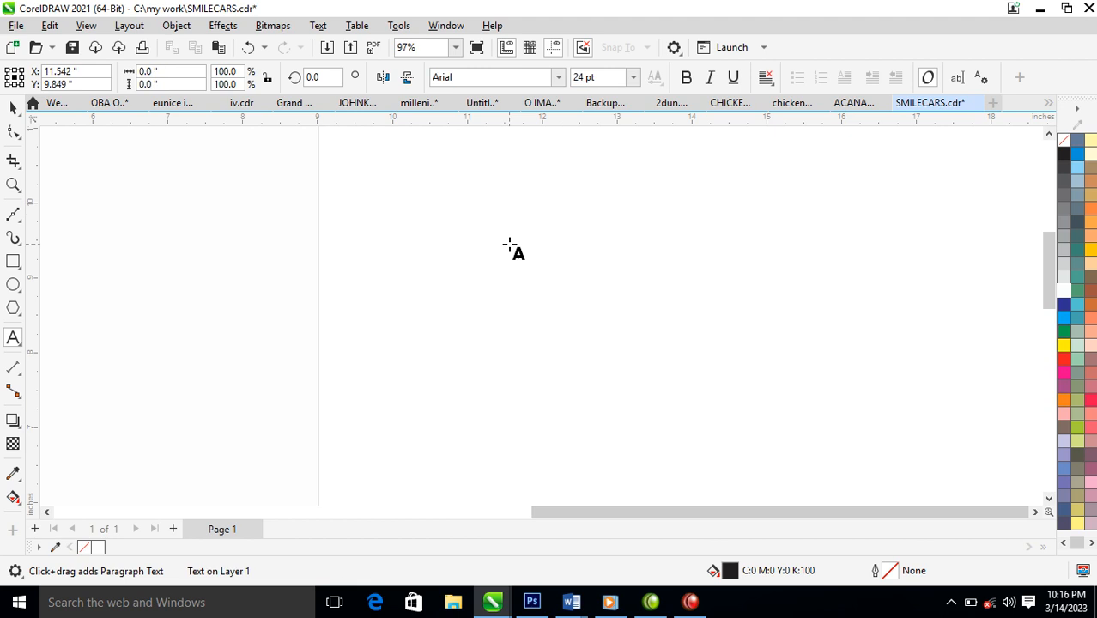
key("ctrl+v")
key("Escape")
Set the font of the "skymiles car rentals" text to FuturaTEE and move it down to free space above it.
key("z")
left_click_drag(439, 171, 725, 277)
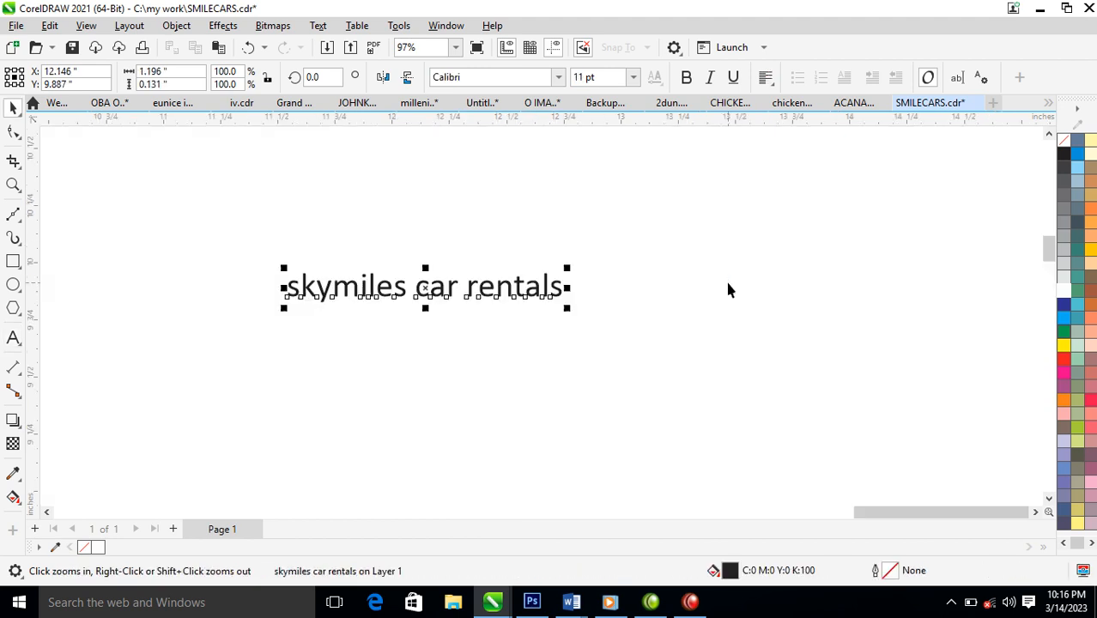
left_click(558, 76)
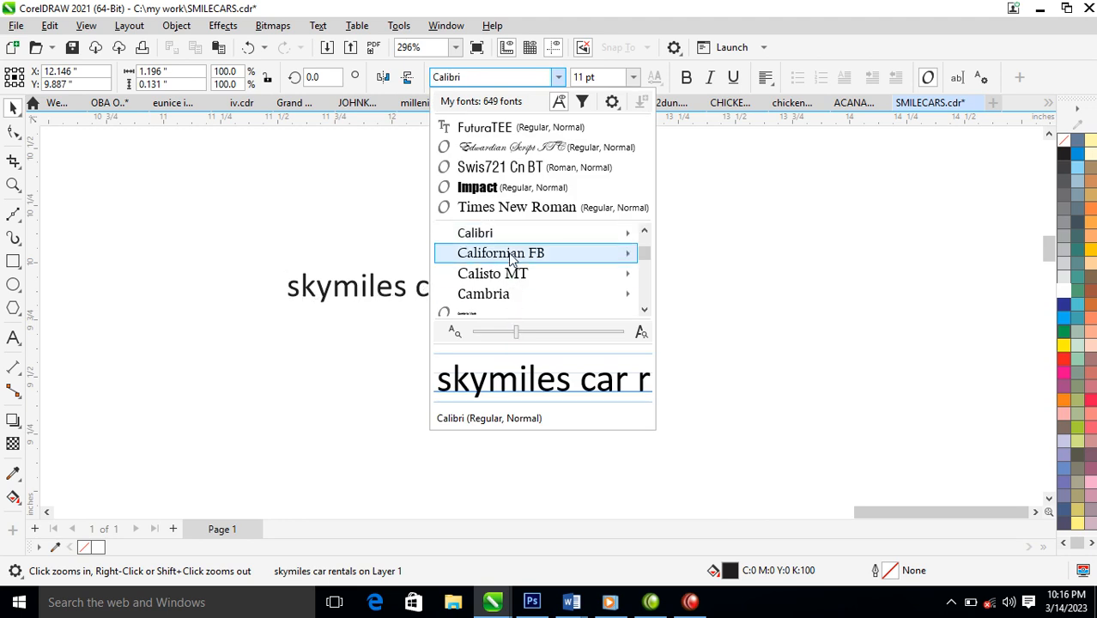
left_click(513, 126)
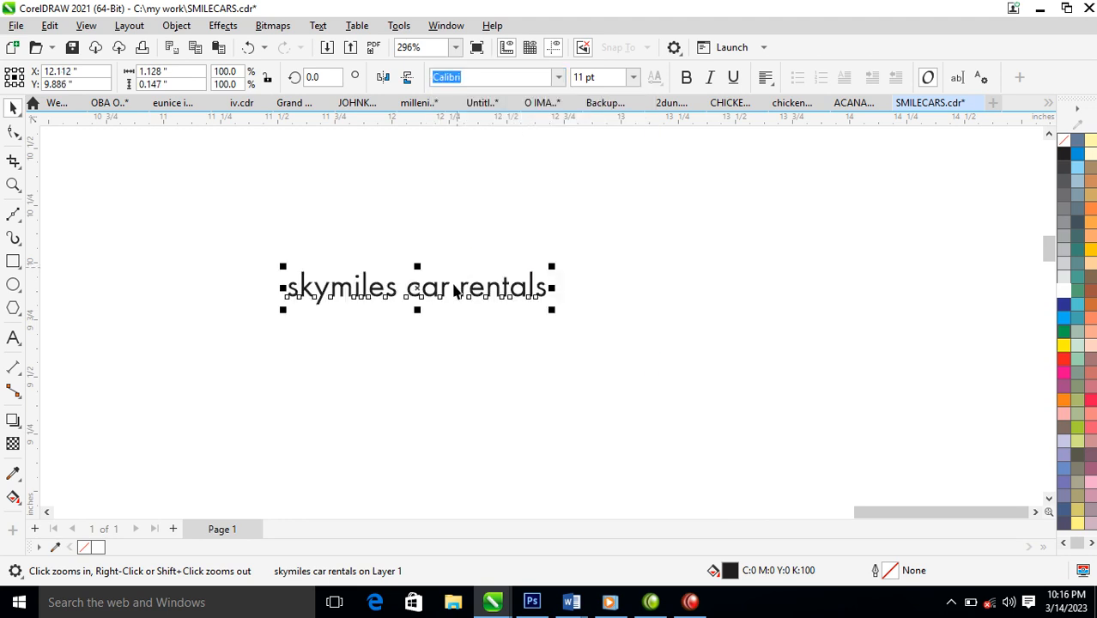
left_click_drag(460, 291, 502, 429)
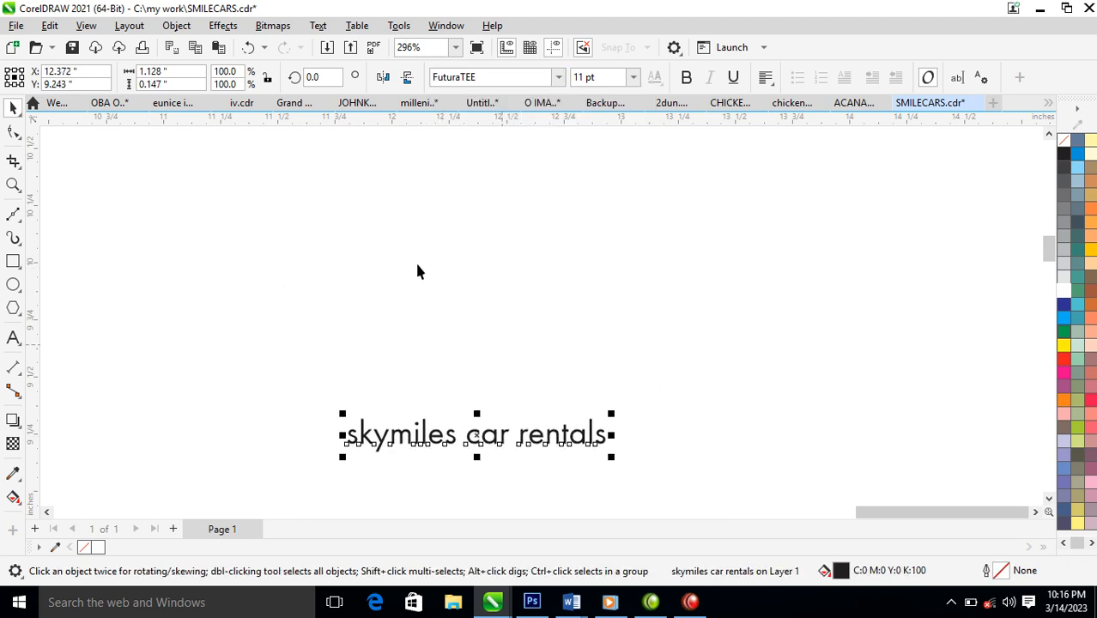
Draw a rectangle about 0.60 by 0.24 inches above the company name and duplicate it directly below.
key("z")
left_click(571, 334)
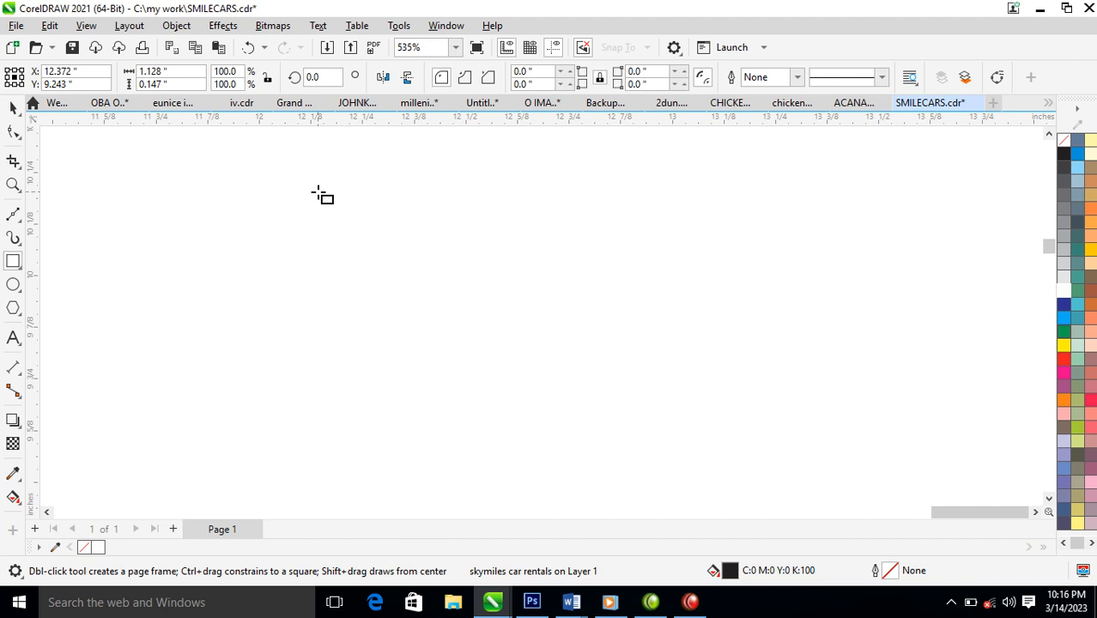
left_click_drag(317, 183, 566, 279)
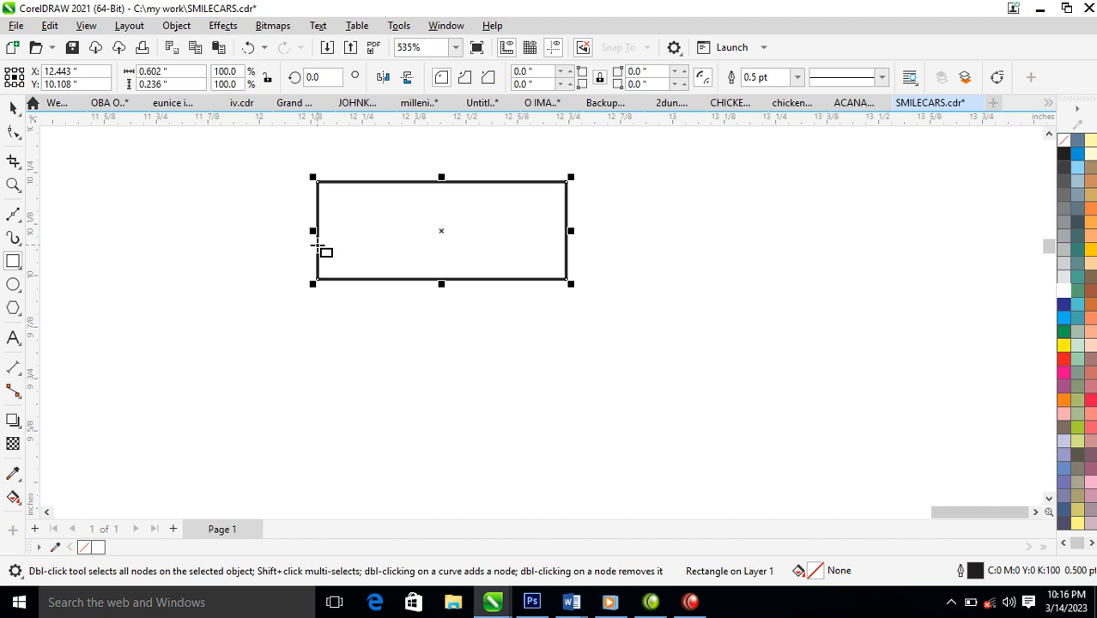
key("space")
left_click_drag(391, 221, 391, 329)
Convert the upper rectangle to curves and shift its top-left node about 0.06 inches inward to slant the left side.
right_click(360, 178)
left_click(344, 190)
right_click(341, 131)
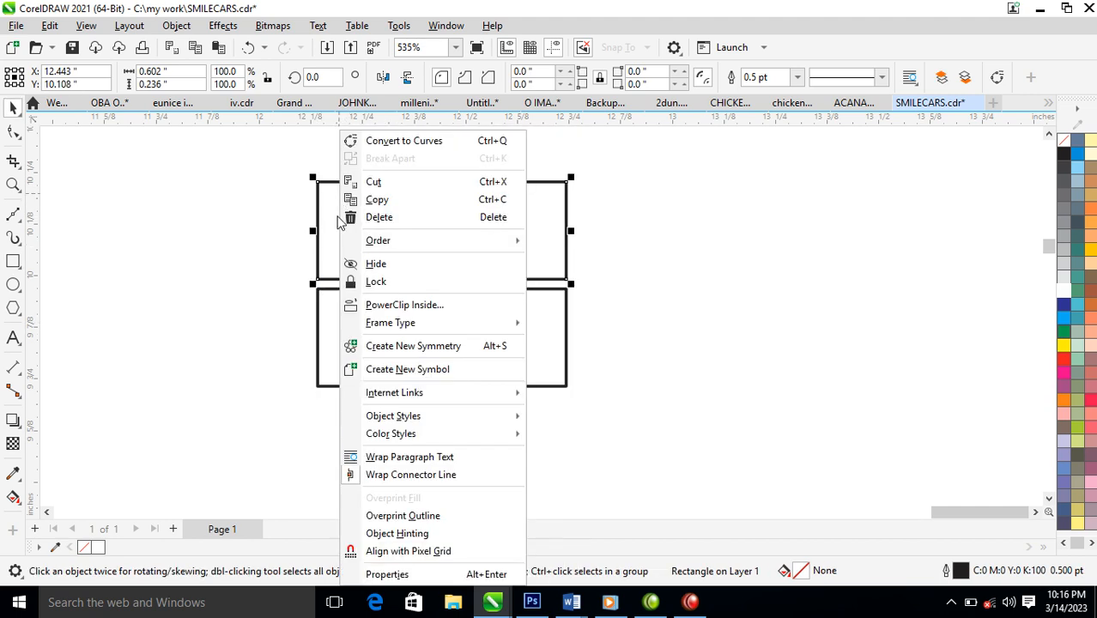
left_click(406, 142)
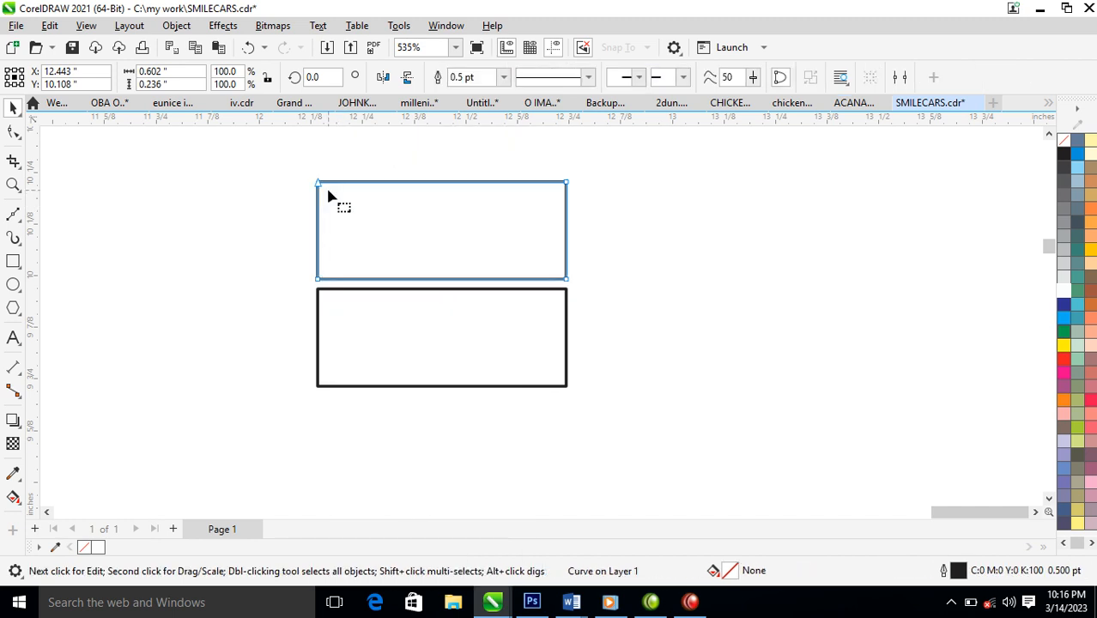
key("F10")
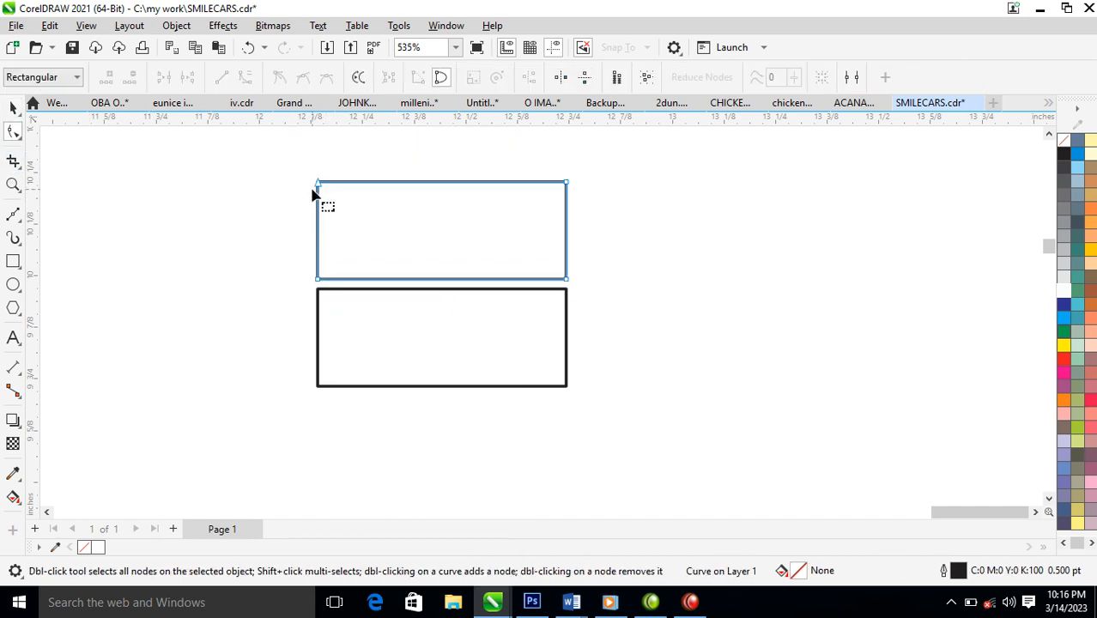
left_click_drag(322, 187, 345, 183)
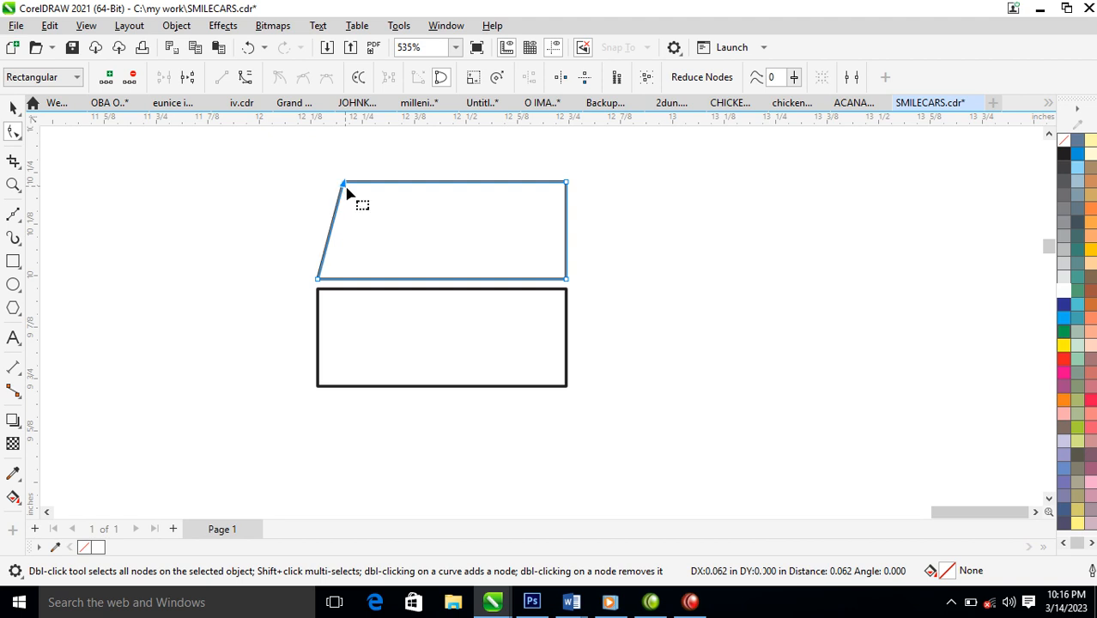
key("space")
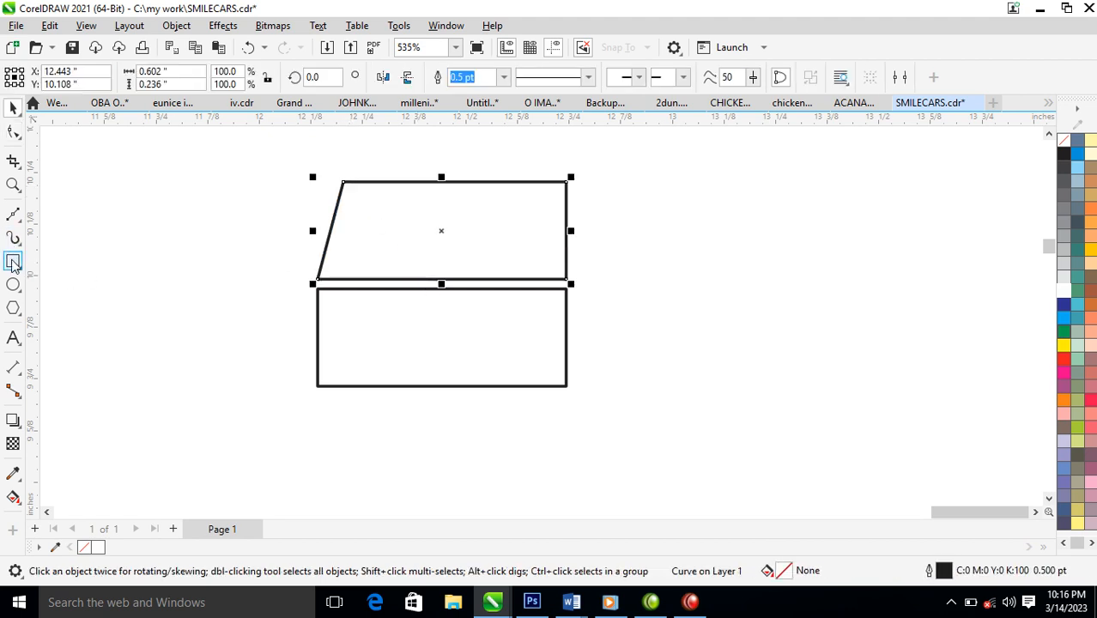
Move the slanted shape's two right-hand nodes inward so it is about 0.31 inches wide.
left_click(13, 261)
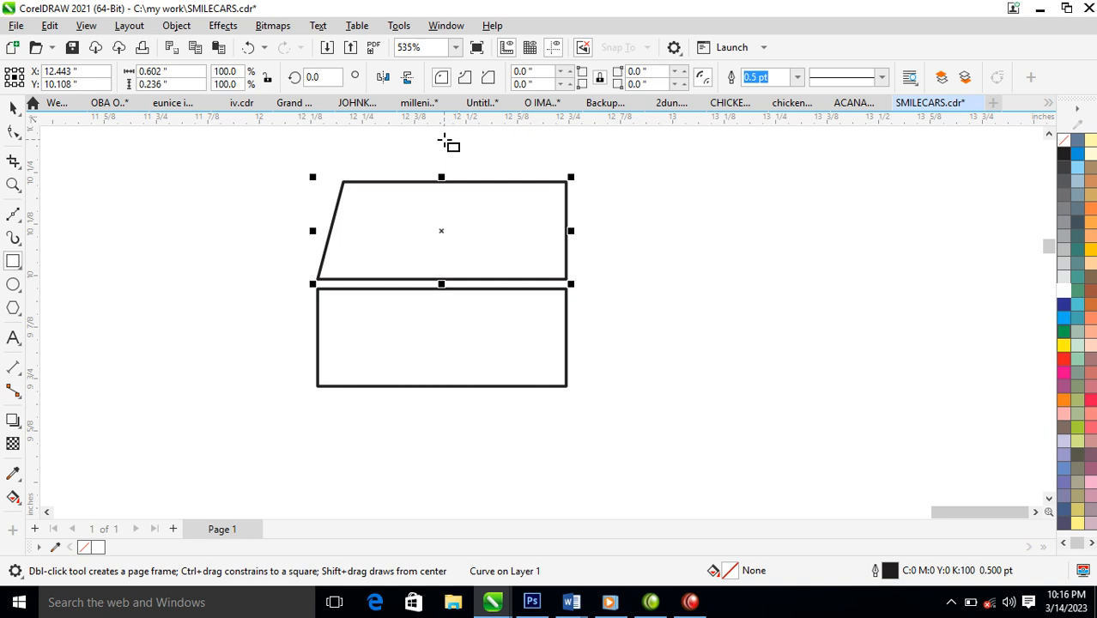
key("space")
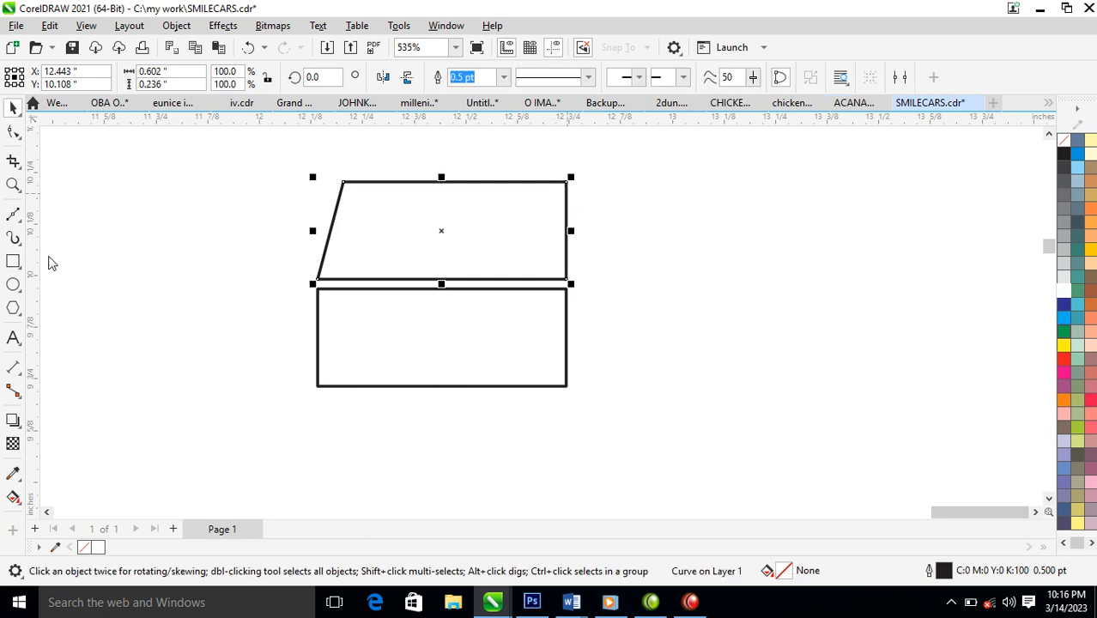
left_click(13, 131)
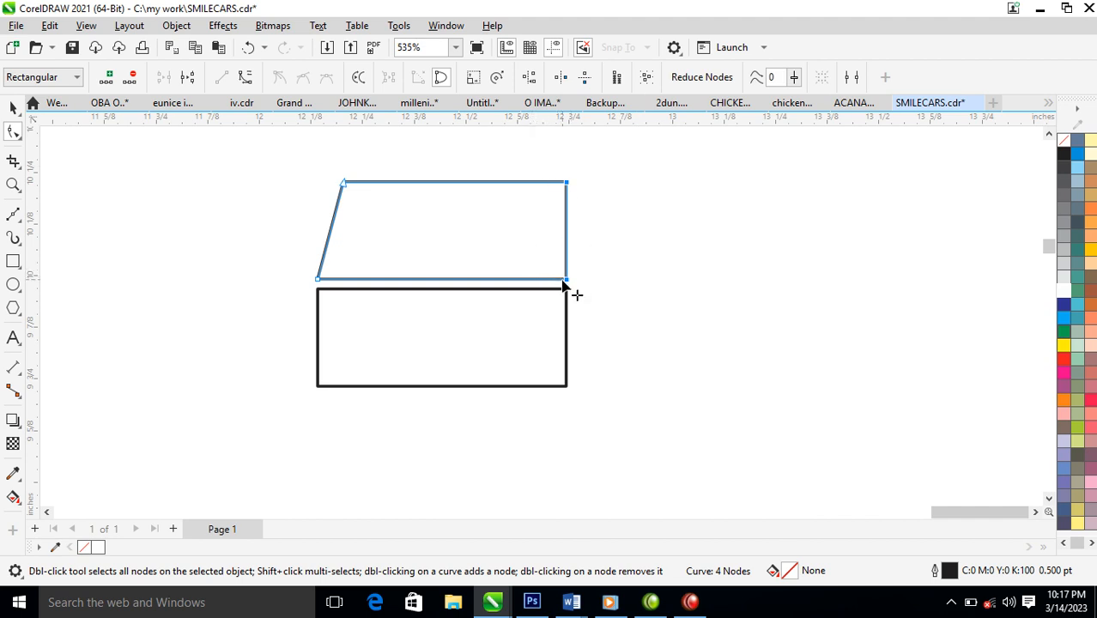
left_click_drag(568, 281, 445, 288)
key("space")
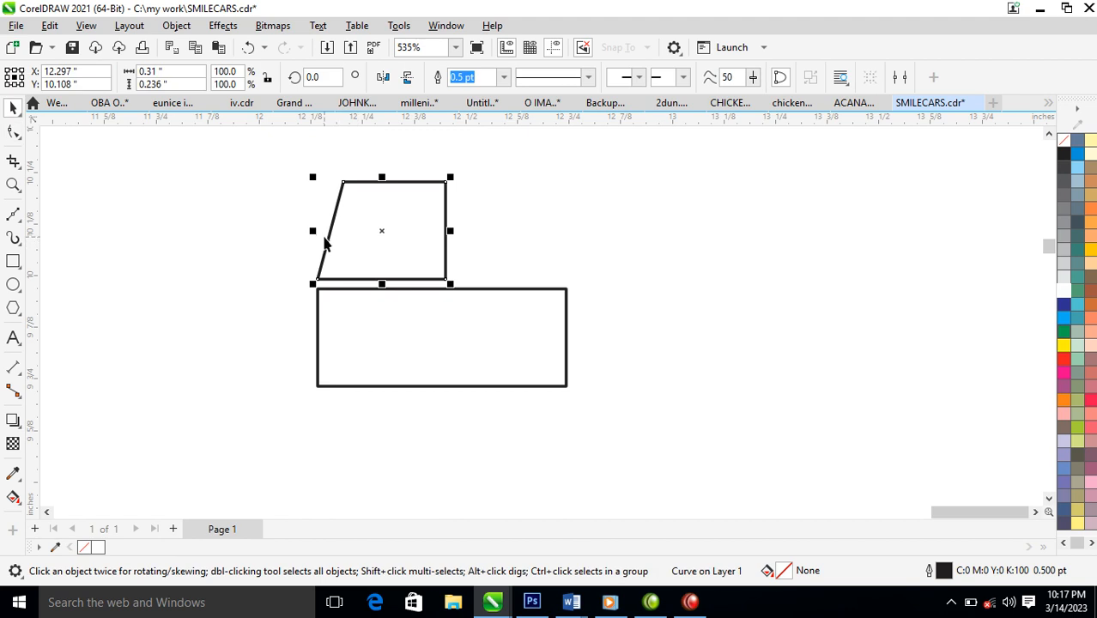
Mirror a copy of the slanted shape to its right and weld both halves into one trapezoid.
left_click_drag(309, 238, 592, 204)
left_click(447, 261, "shift")
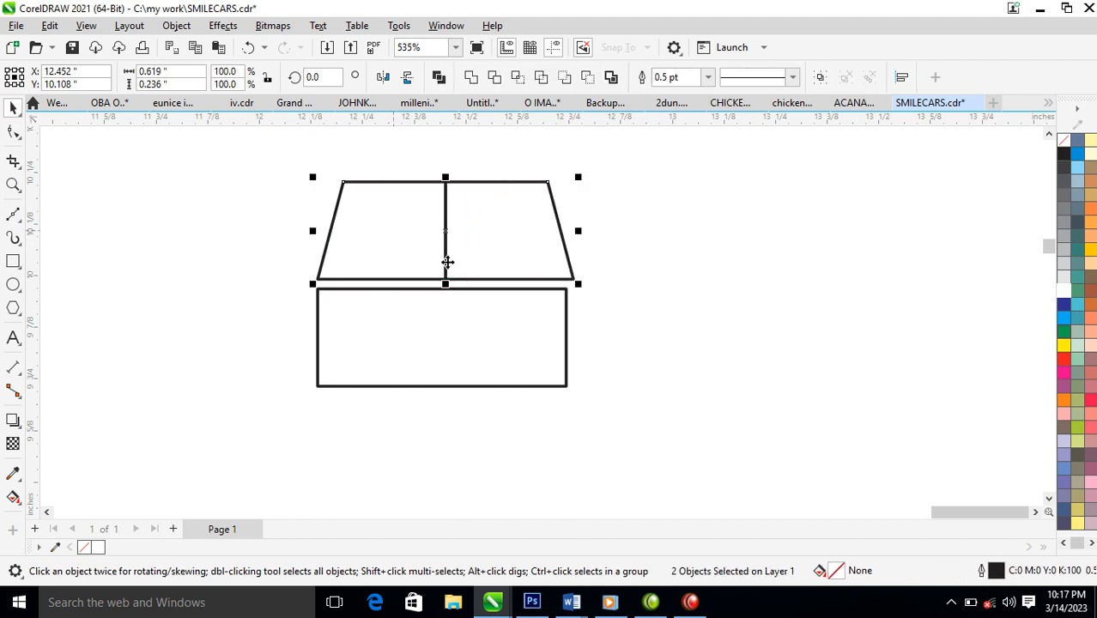
left_click(470, 78)
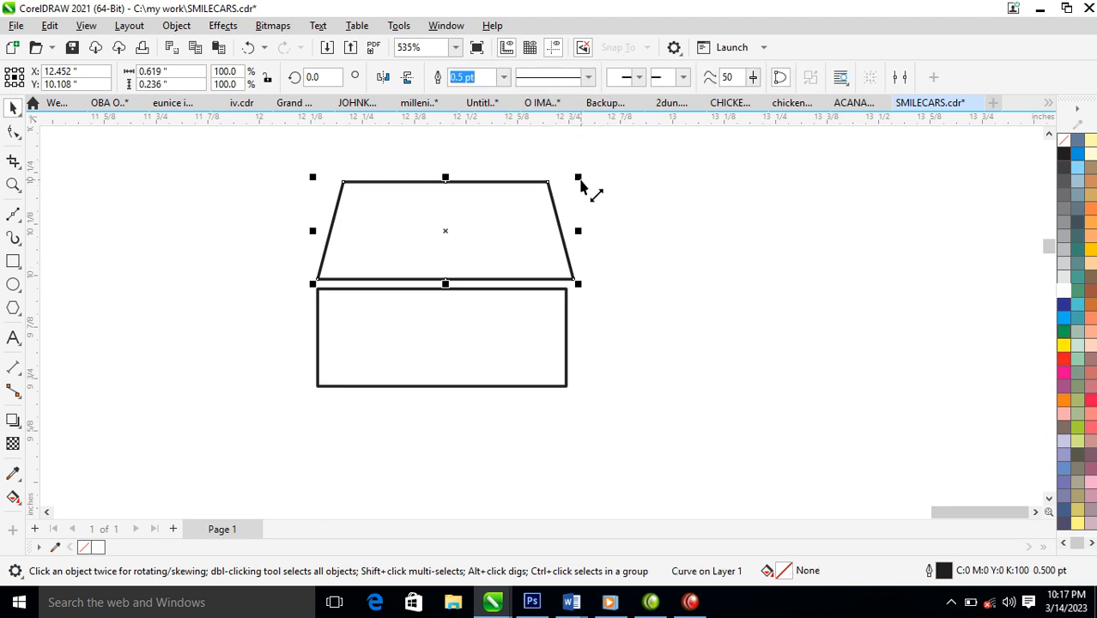
Add a centred inner copy of the trapezoid scaled to 78% and widen it to about 0.54 inches as a windscreen.
mouse_move(578, 176)
left_mouse_down()
mouse_move(549, 176)
mouse_move(560, 184)
left_mouse_up()
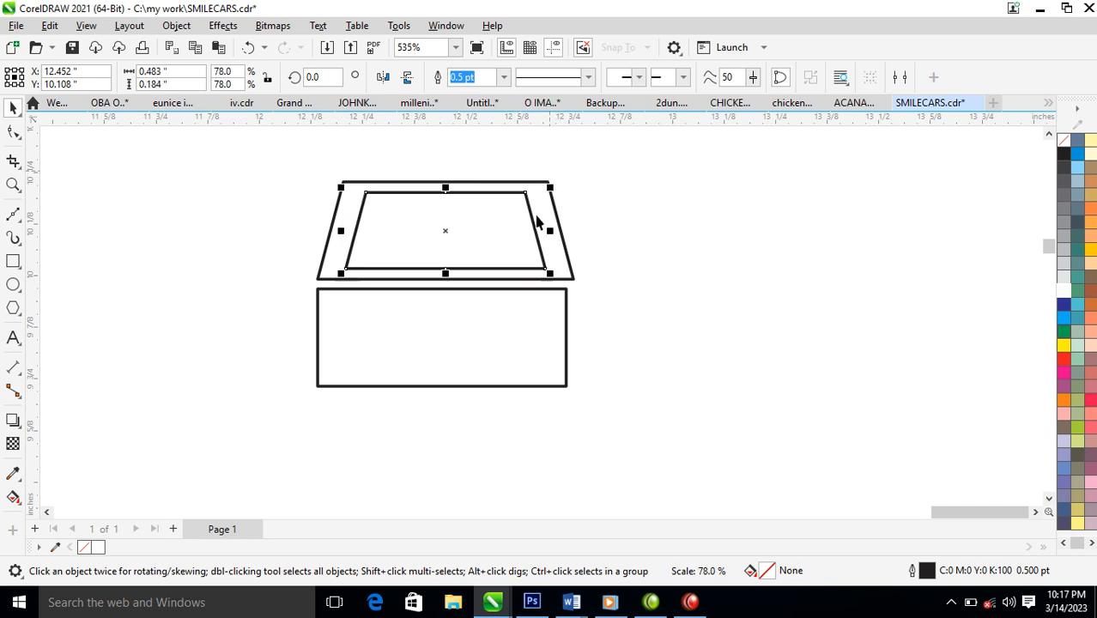
left_click_drag(547, 229, 559, 232)
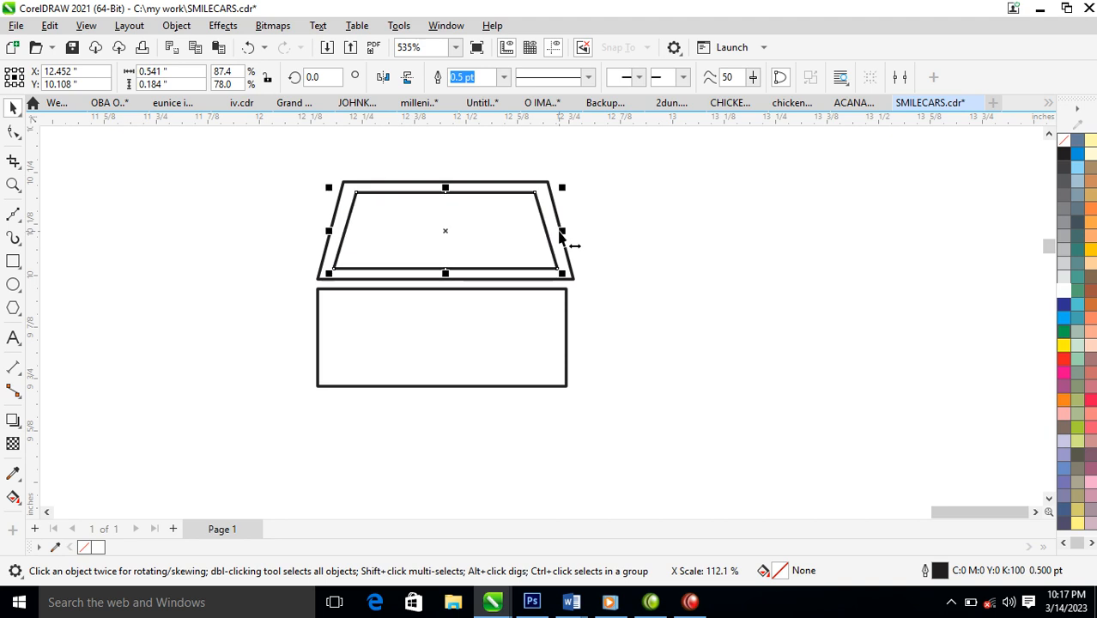
Resize the lower rectangle to about 0.67 by 0.19 inches, keeping its top edge just below the trapezoid.
left_click(511, 325)
left_click(549, 376)
left_click_drag(571, 341, 583, 342)
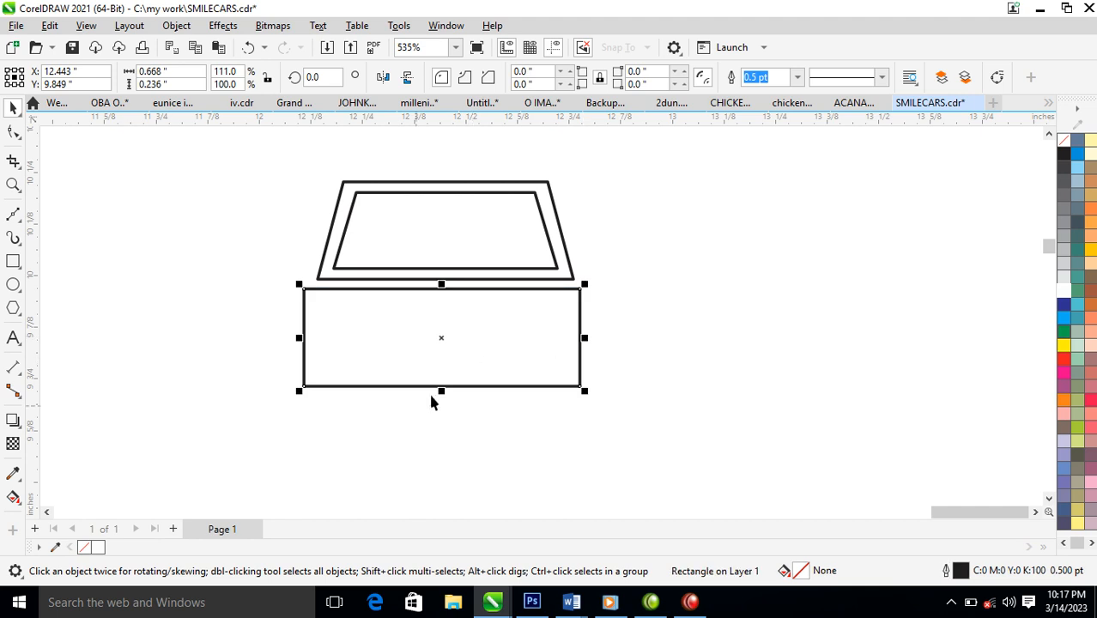
left_click_drag(440, 395, 451, 375)
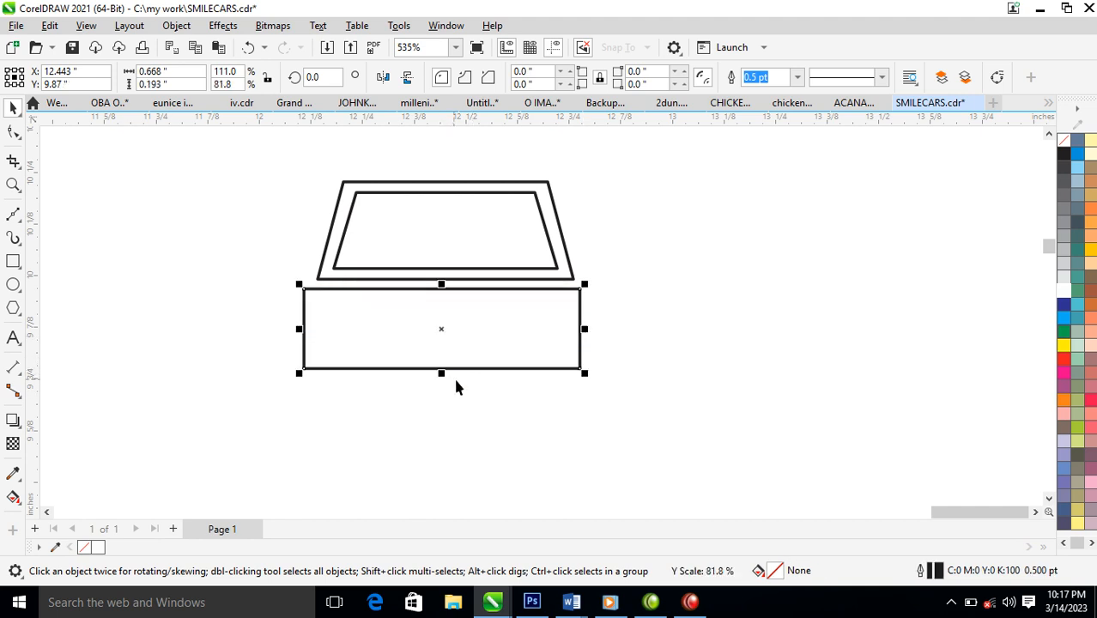
right_click(372, 323)
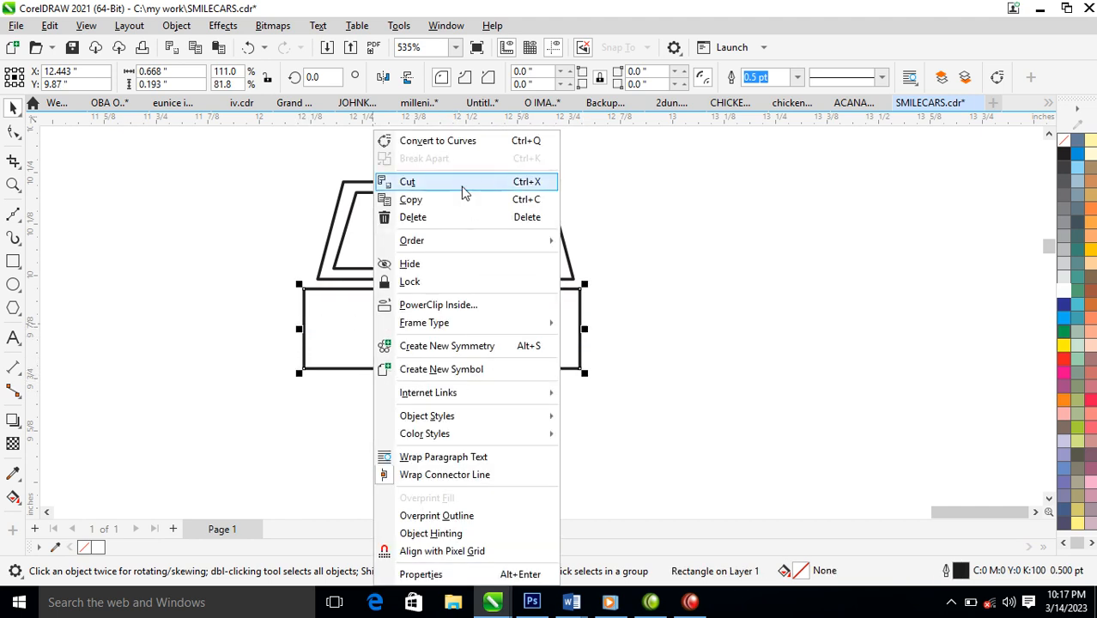
left_click(273, 314)
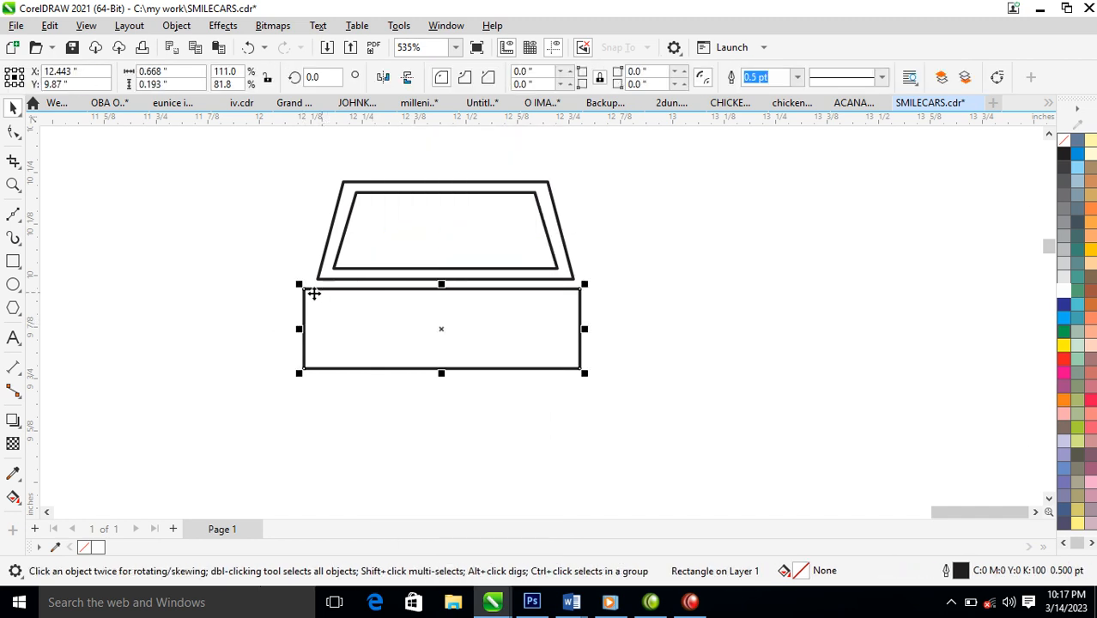
Round the lower rectangle's corners to about 0.037 inches and widen it to about 0.72 inches close under the trapezoid.
left_click(14, 132)
mouse_move(306, 293)
left_mouse_down()
mouse_move(339, 294)
mouse_move(321, 292)
left_mouse_up()
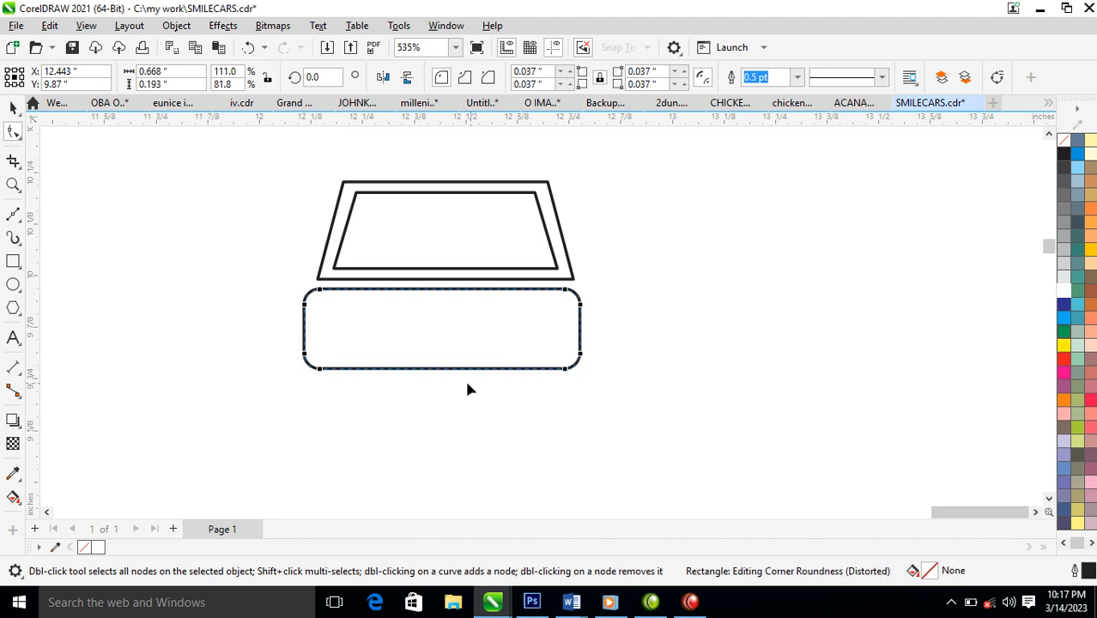
key("space")
left_click_drag(584, 335, 592, 328)
mouse_move(463, 345)
left_mouse_down()
mouse_move(472, 336)
mouse_move(462, 342)
left_mouse_up()
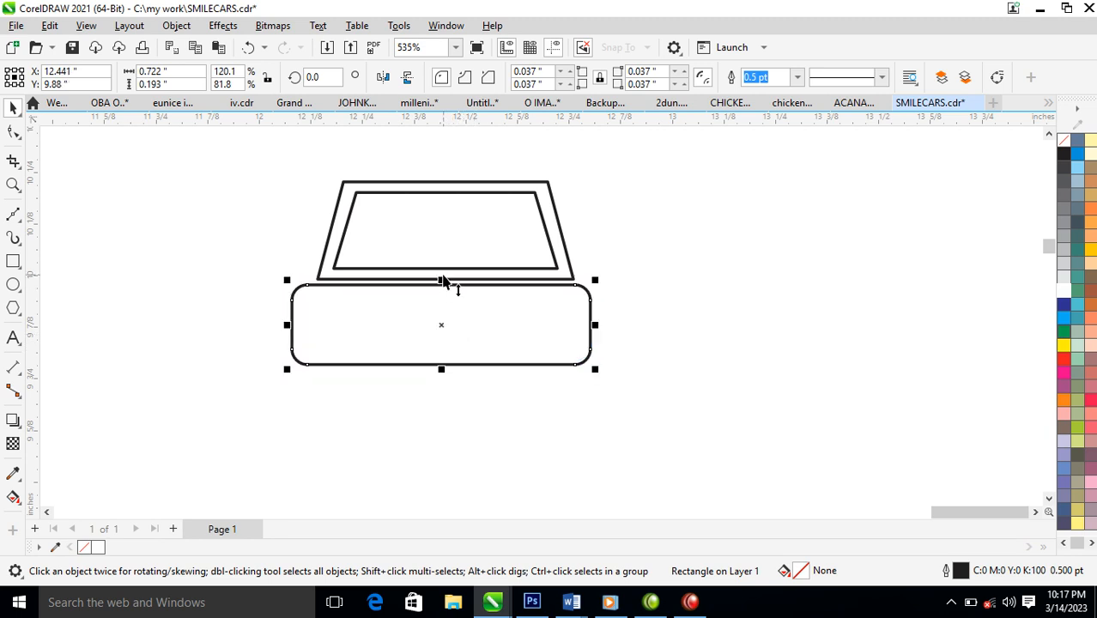
Add a flattened copy of the rounded body below it as a bumper, and draw a wheel rectangle about 0.16 by 0.20 inches at the lower left.
left_click_drag(438, 281, 470, 386)
left_click(13, 261)
mouse_move(313, 336)
left_mouse_down()
mouse_move(410, 446)
mouse_move(376, 421)
left_mouse_up()
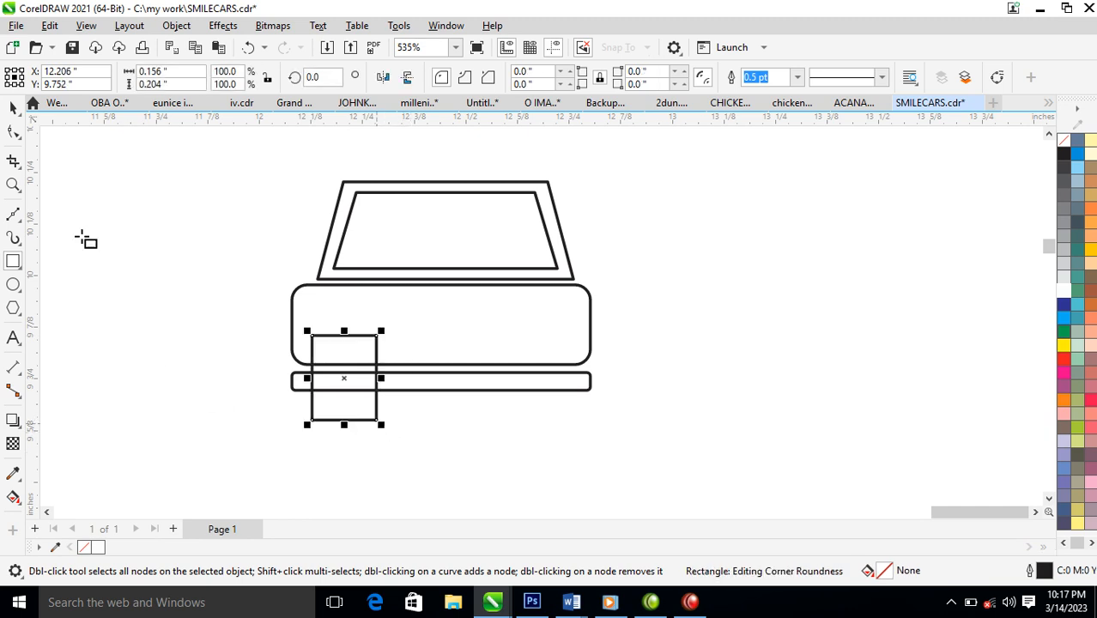
Round the corners of the wheel rectangle to about 0.041 inches.
left_click(13, 131)
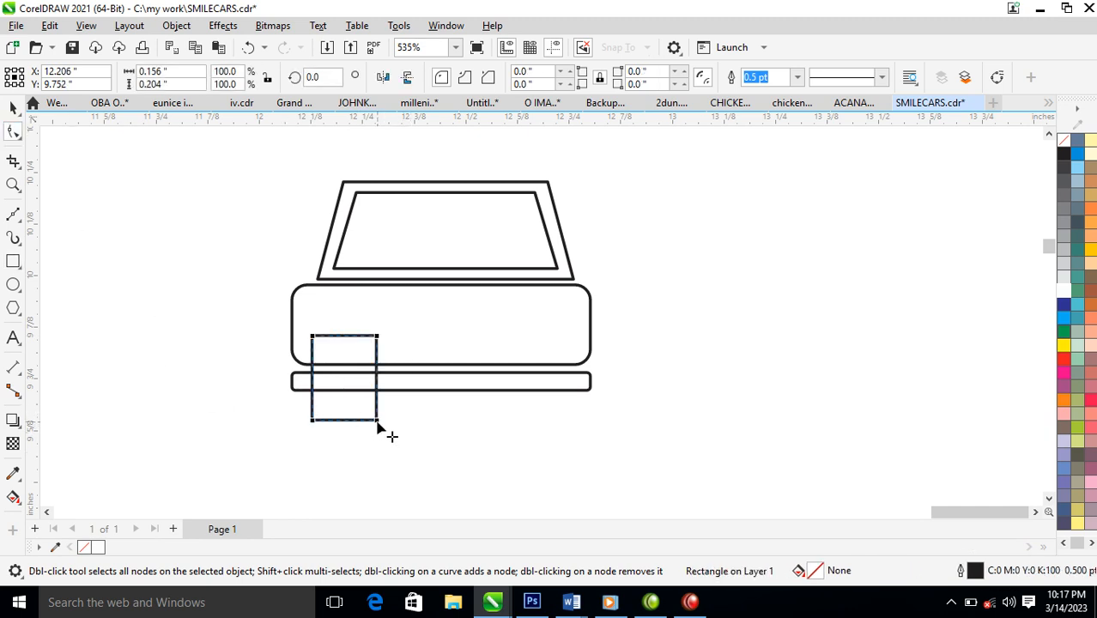
left_click_drag(376, 421, 372, 410)
key("space")
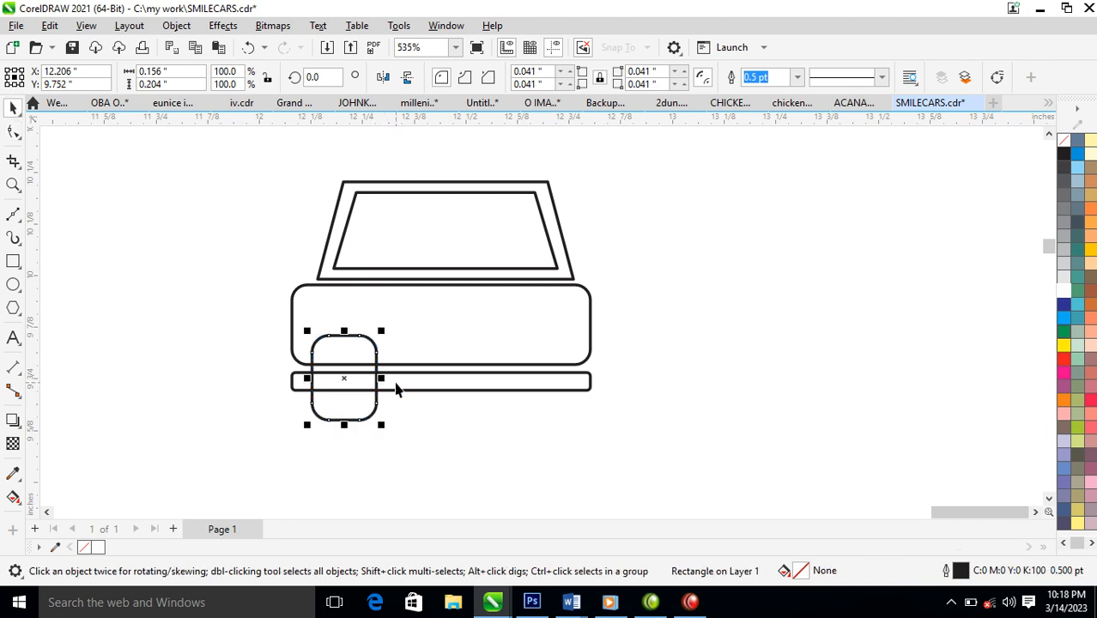
Trim the wheel shape with the bumper, break it apart and delete the piece above the bumper.
left_click(424, 385)
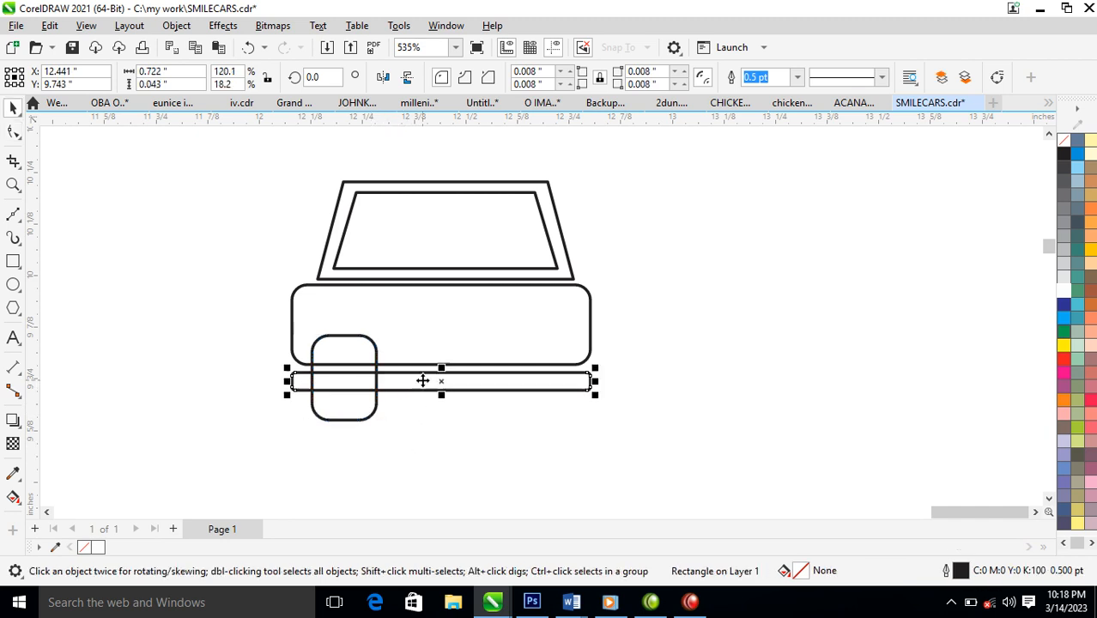
left_click(361, 419, "shift")
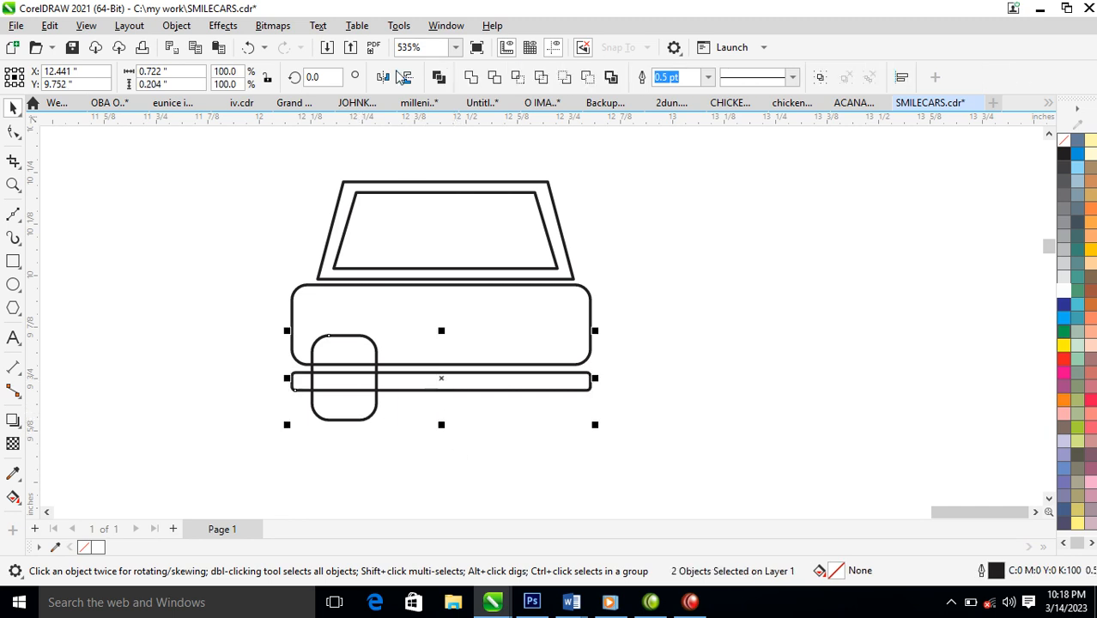
left_click(494, 79)
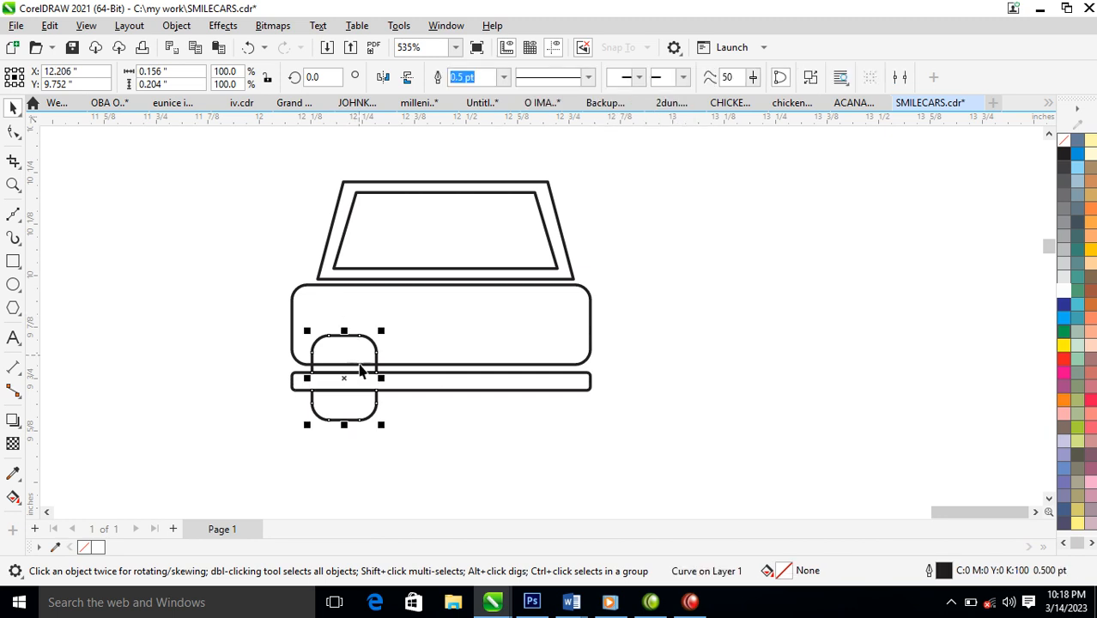
key("ctrl+k")
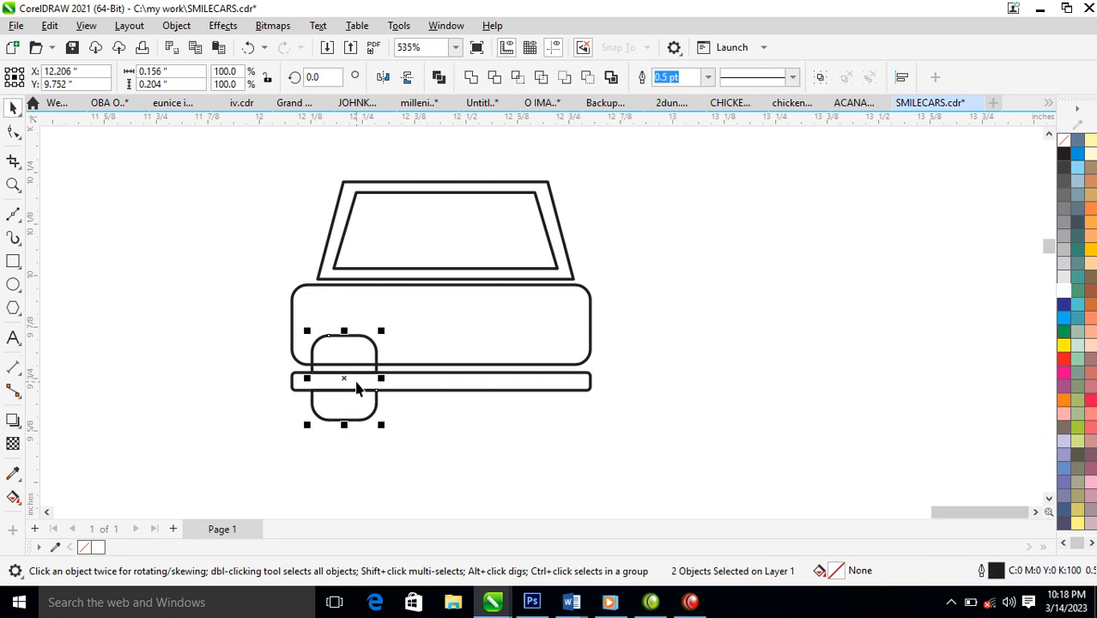
left_click(644, 353)
left_click(375, 365)
key("Delete")
Fill the remaining wheel piece black and place it, with a copy about 0.47 inches to its right, just beneath the bumper.
left_click(344, 418)
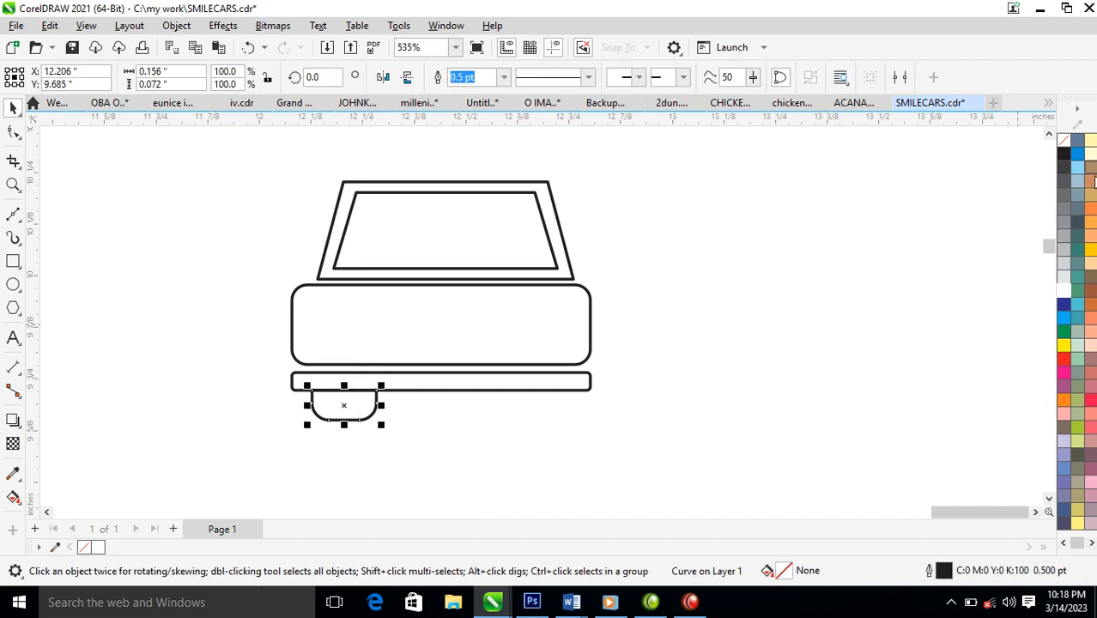
left_click(1062, 151)
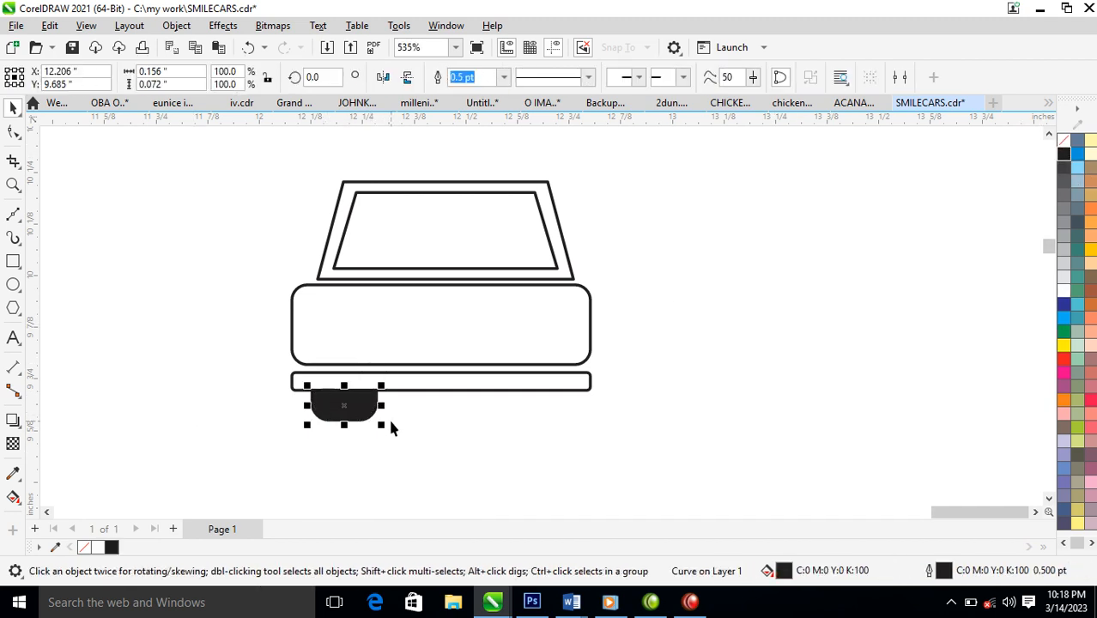
key("Down")
key("Down")
key("Down")
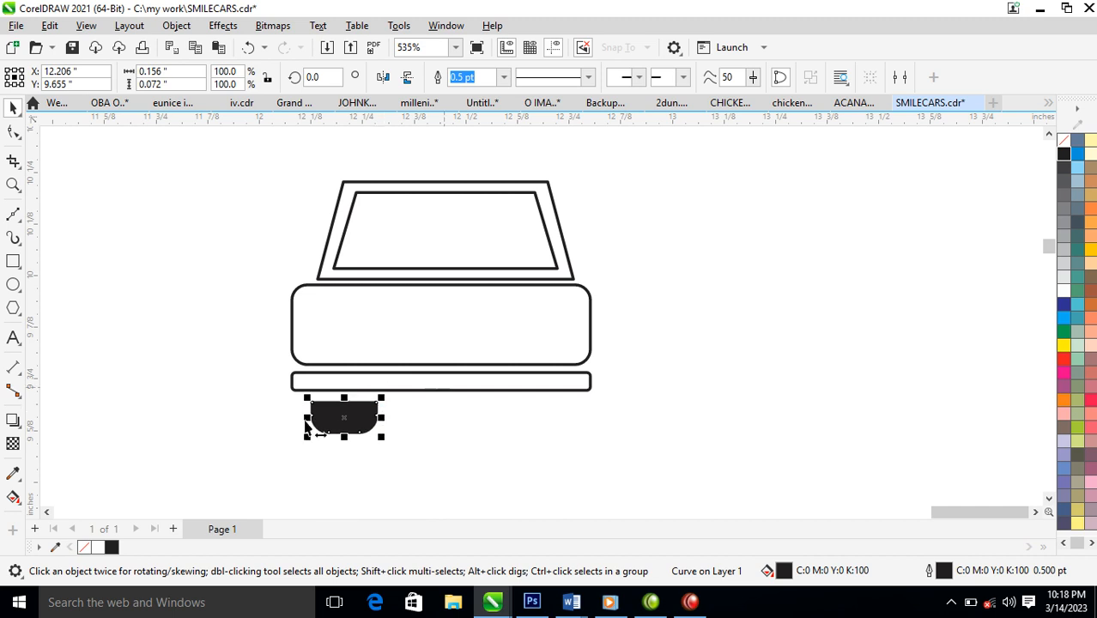
left_click_drag(348, 415, 531, 438)
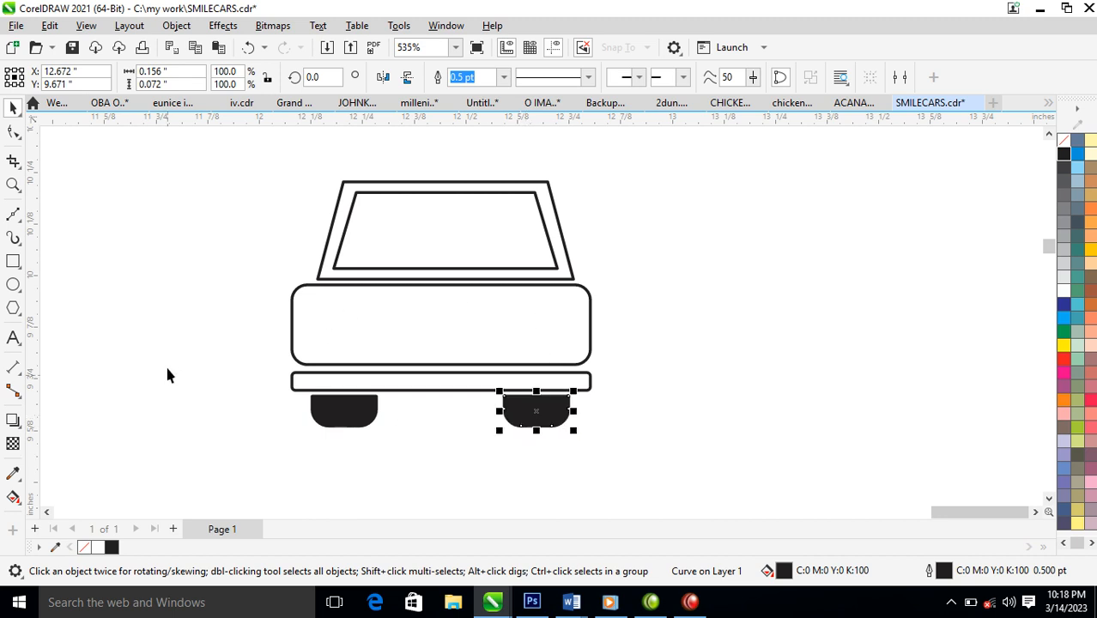
Draw a headlight about 0.14 by 0.10 inches with 0.031-inch corners at the body's left, and place a matching copy at its right.
left_click(13, 261)
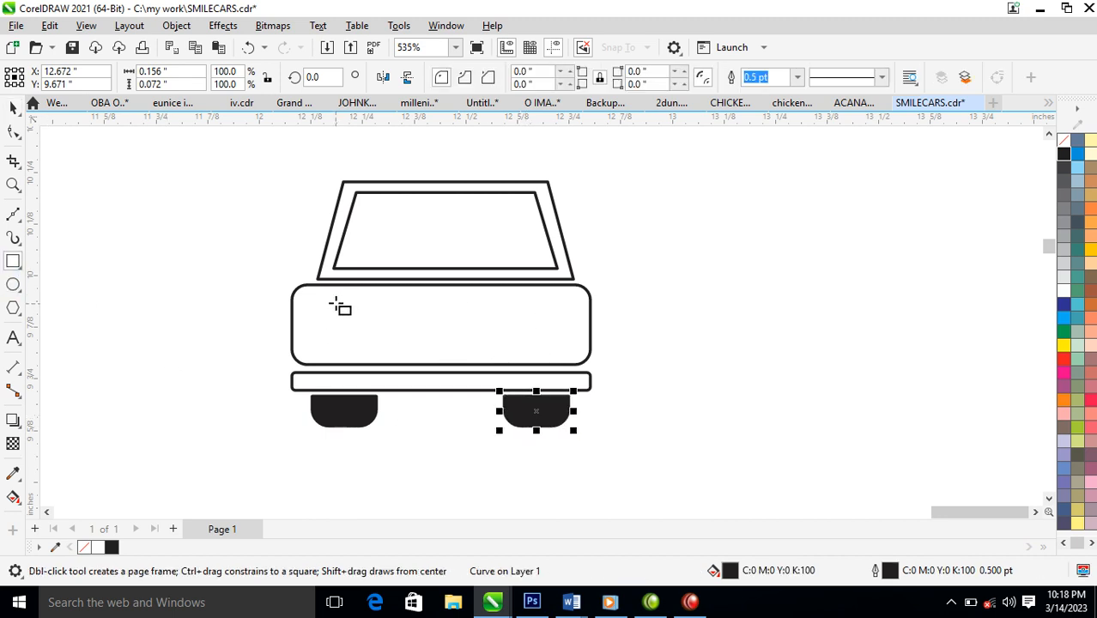
left_click_drag(309, 299, 544, 326)
key("space")
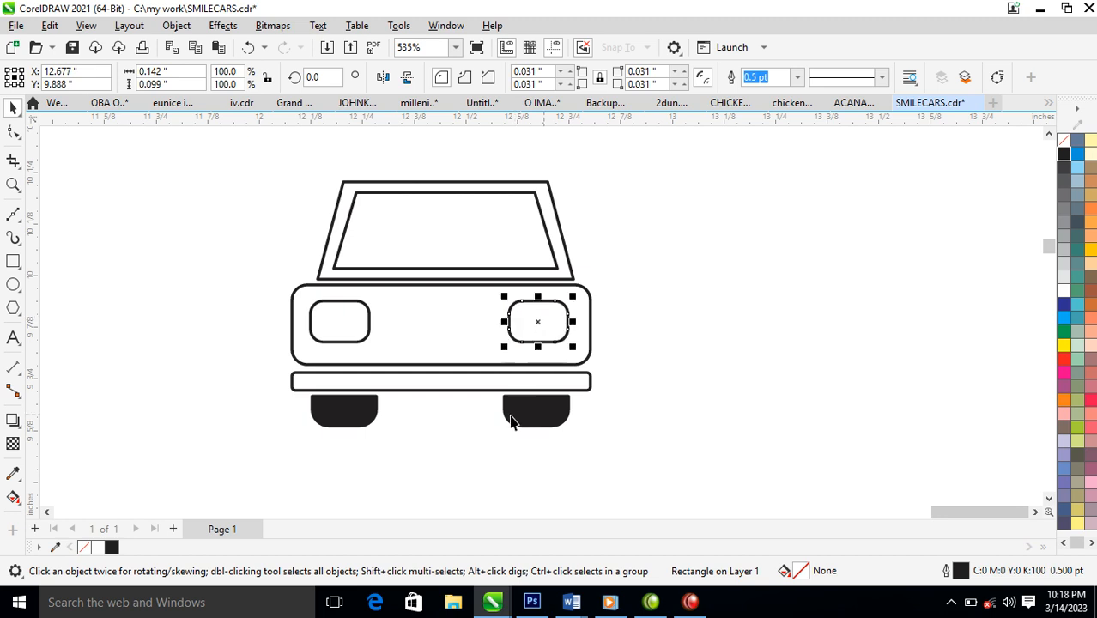
left_click(369, 321, "shift")
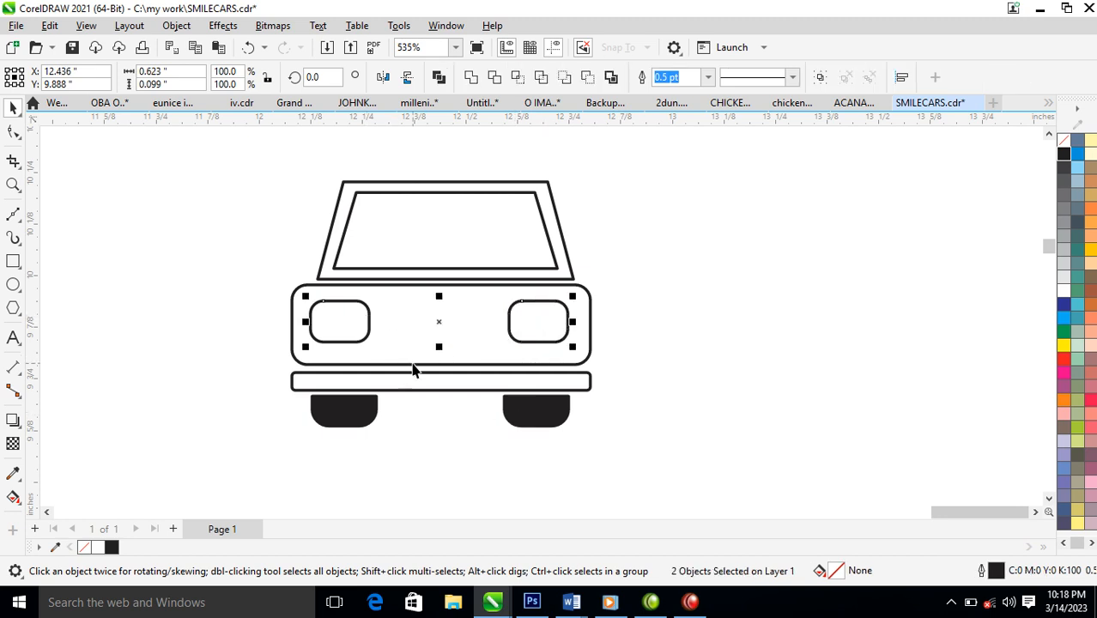
left_click(534, 363, "shift")
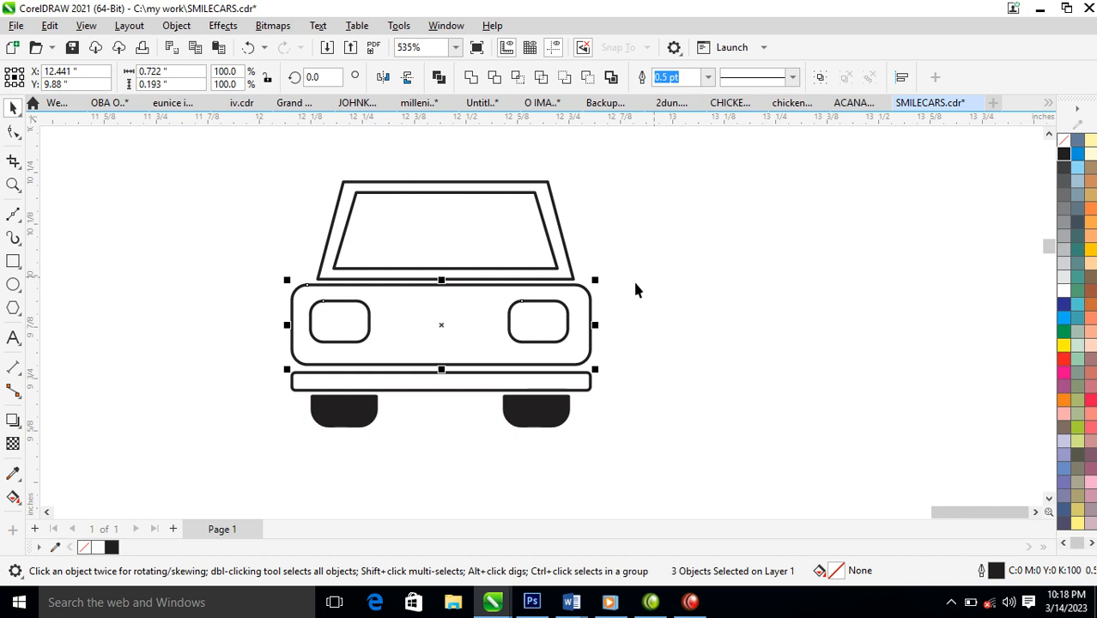
left_click(541, 309)
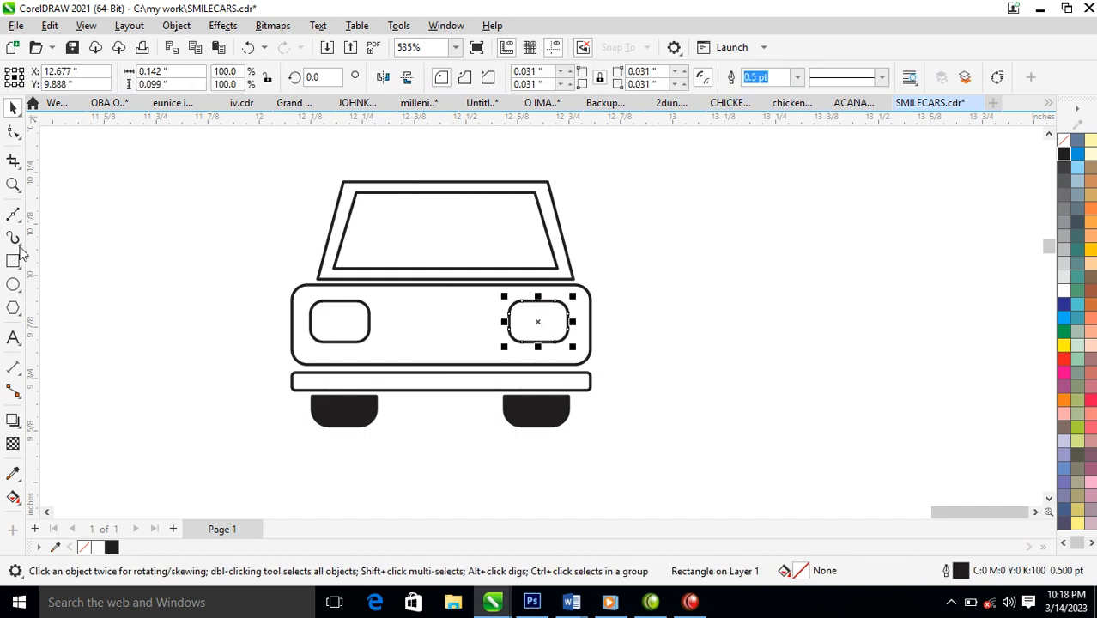
Draw a grille bar about 0.3 by 0.025 inches between the headlights and duplicate it downward to make three evenly spaced bars.
left_click(13, 261)
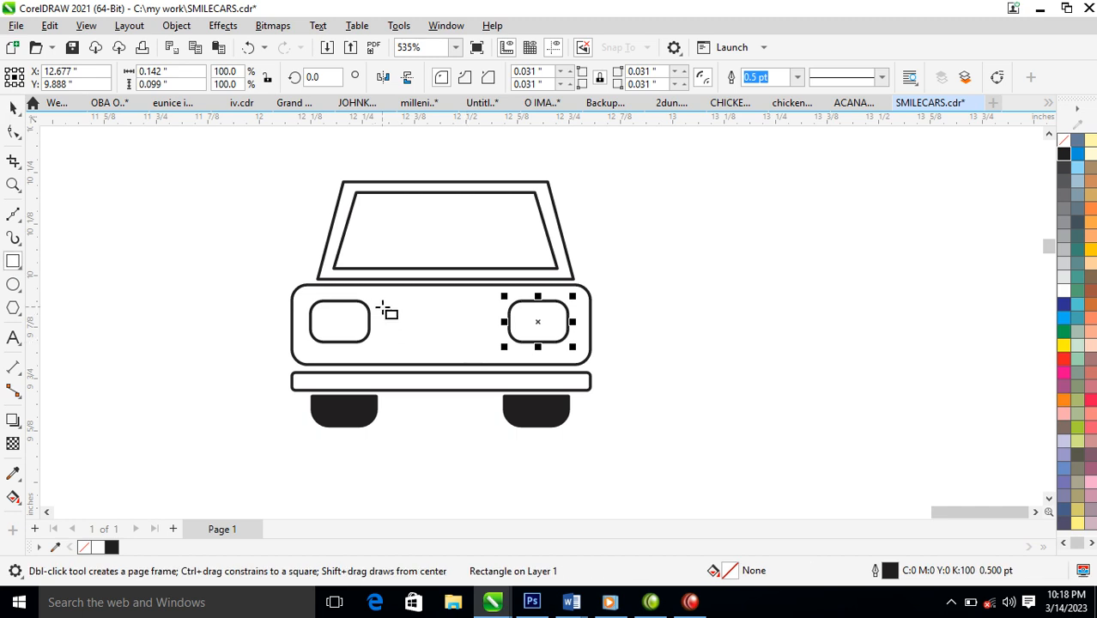
left_click_drag(374, 305, 456, 337)
key("space")
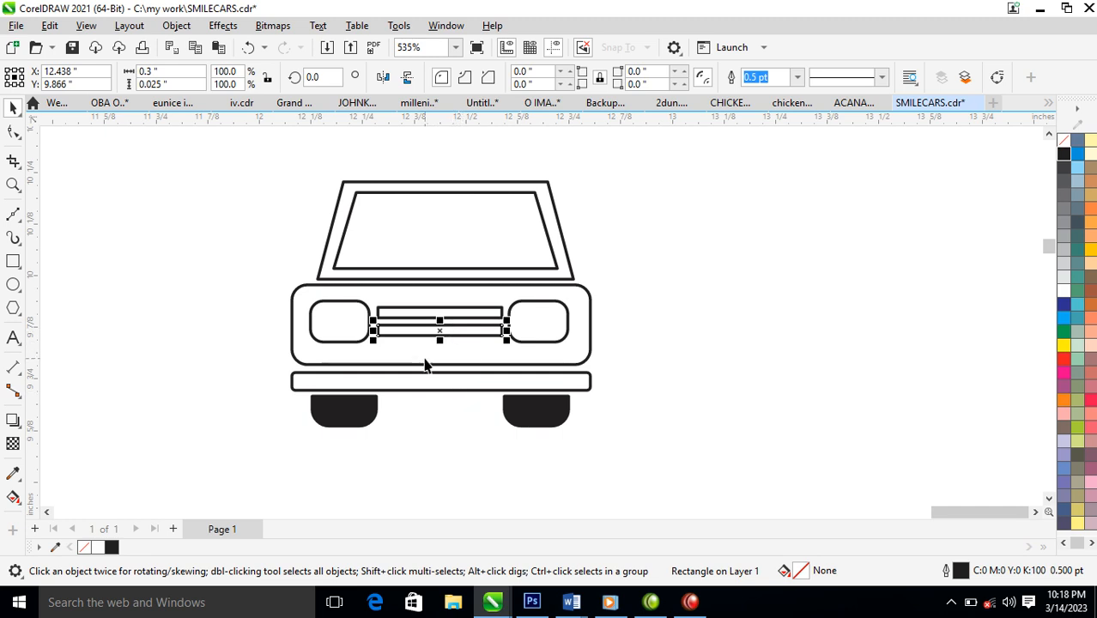
key("ctrl+r")
Squash the three grille bars to about 0.084 inches overall height and combine them into one object centred on the body.
left_click_drag(358, 282, 512, 375)
left_click_drag(440, 362, 442, 352)
key("ctrl+l")
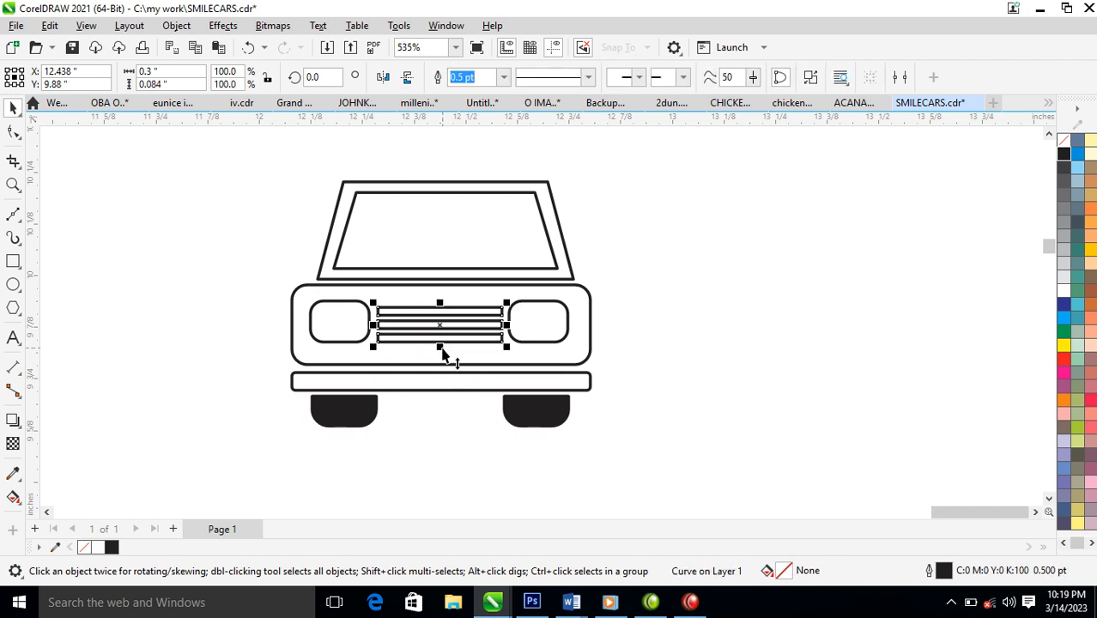
left_click(502, 287, "shift")
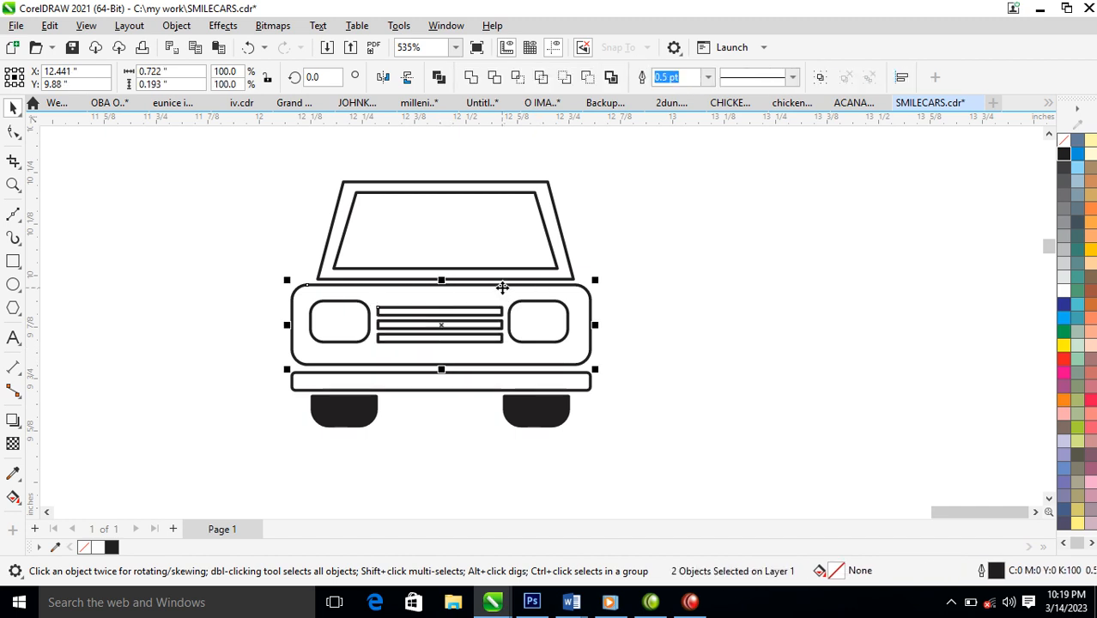
Combine the two headlights into one object and centre it on the car body.
left_click(560, 340)
left_click(322, 335, "shift")
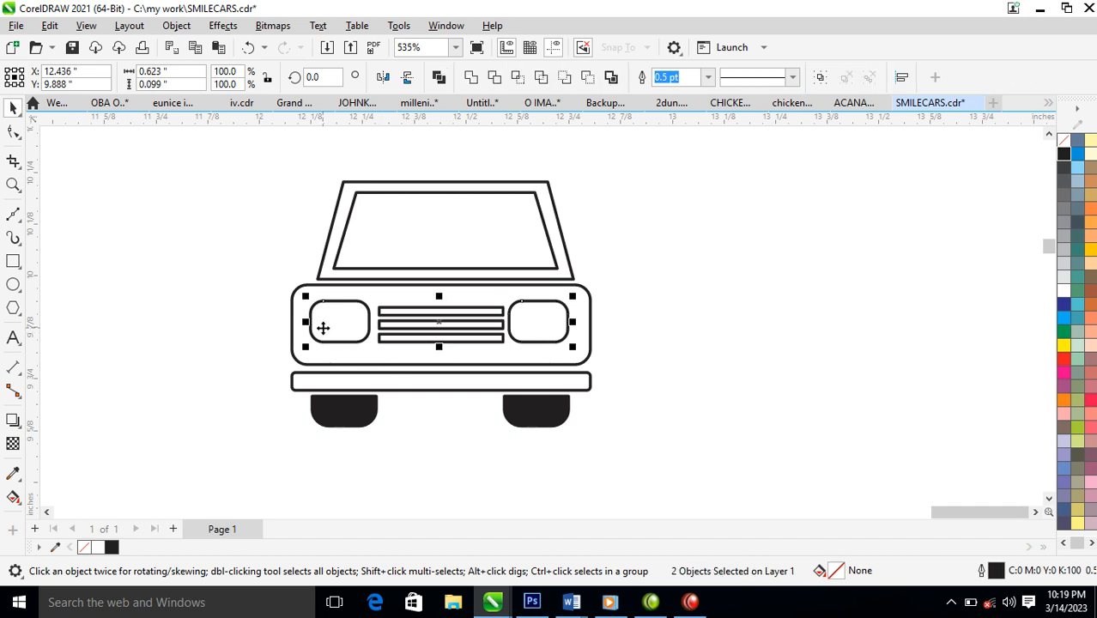
key("ctrl+l")
left_click(469, 286, "shift")
left_click(701, 371)
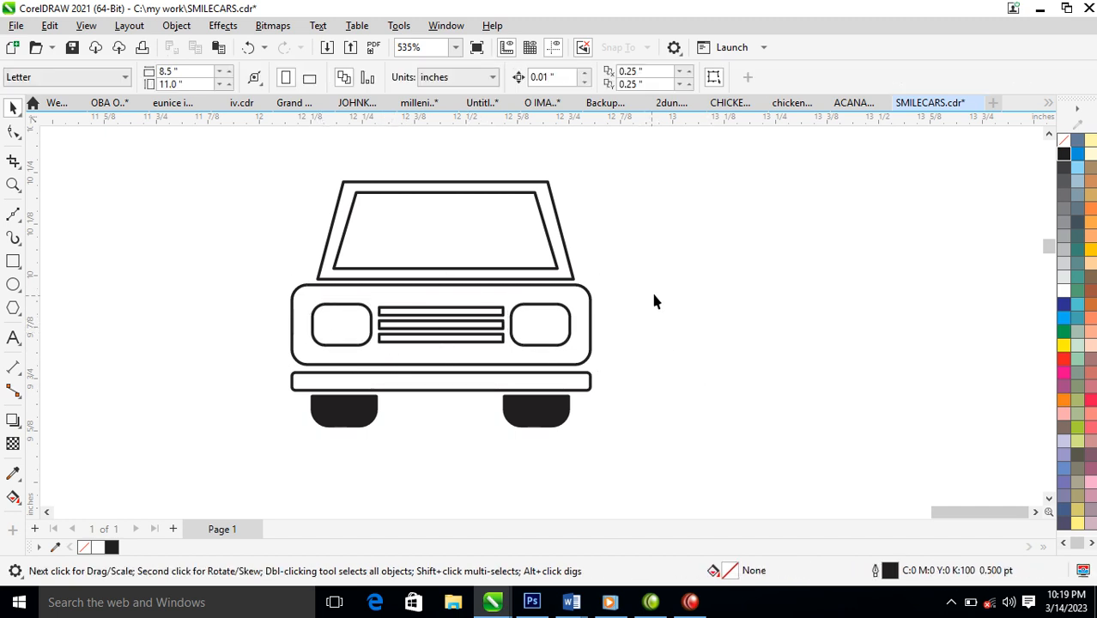
Combine the two wheels into one object and centre it horizontally under the bumper.
left_click(541, 427)
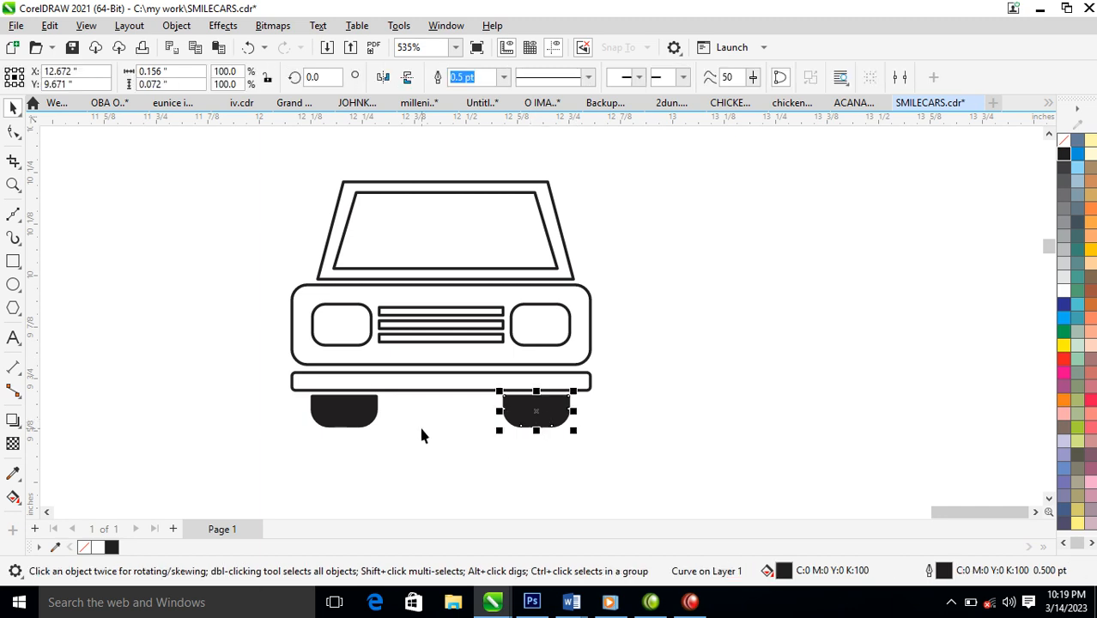
left_click(359, 407, "shift")
key("ctrl+l")
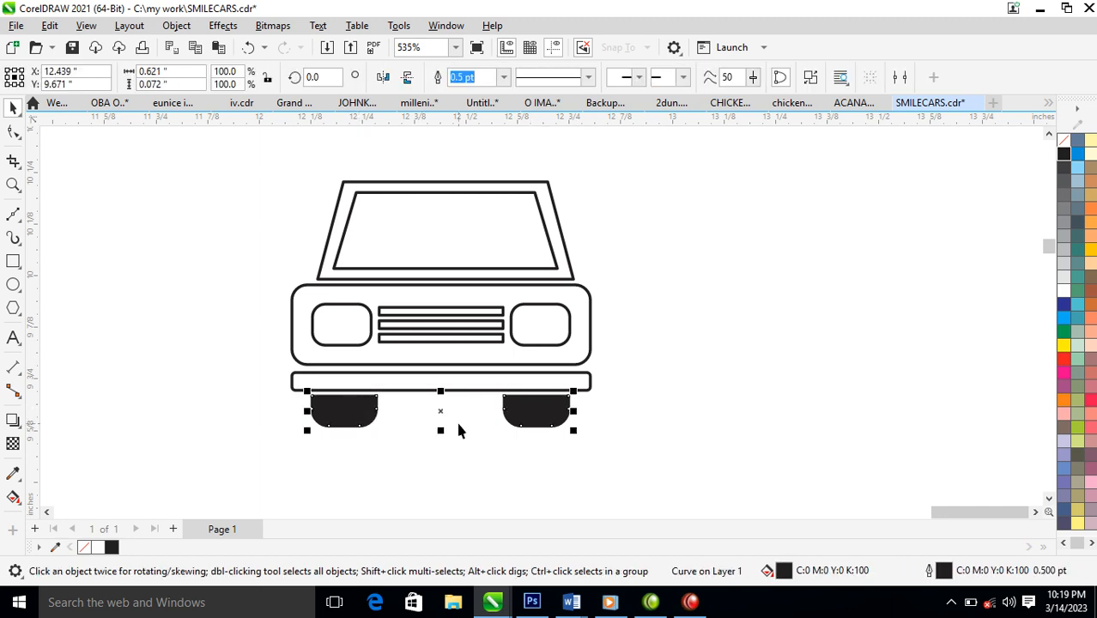
left_click(486, 384, "shift")
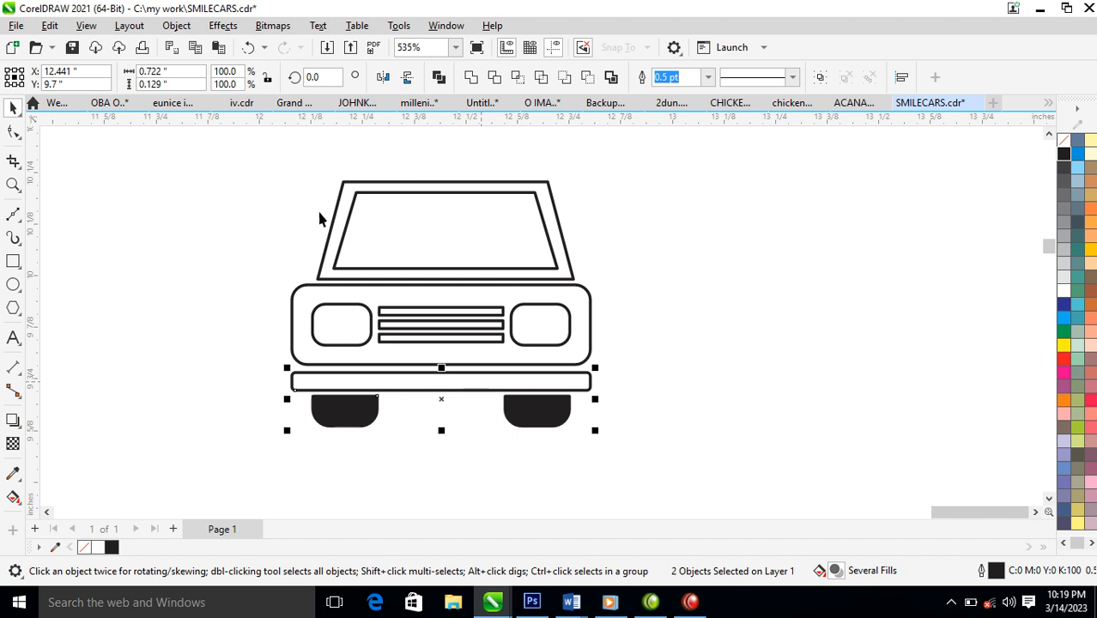
Centre all car parts on one vertical axis and combine them into a single black-filled shape without an outline.
left_click_drag(199, 167, 714, 464)
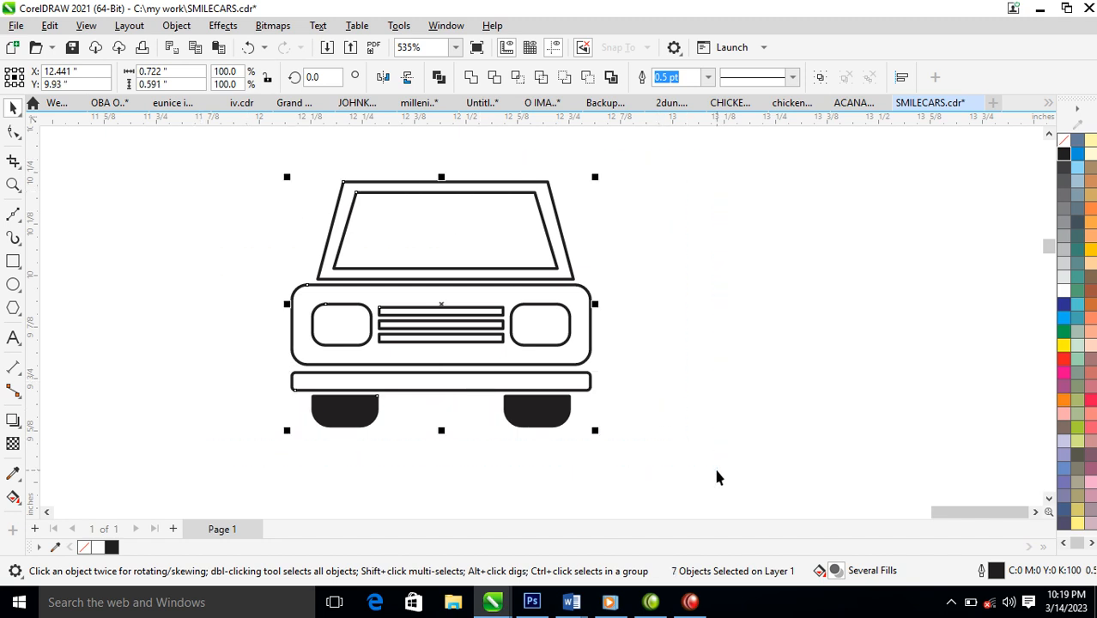
key("c")
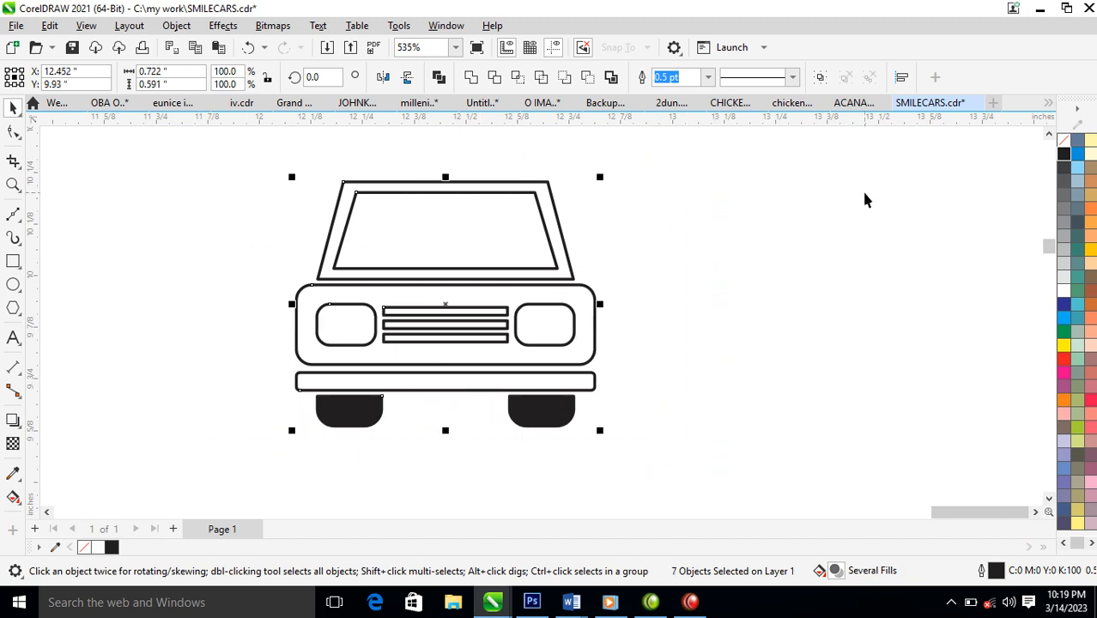
left_click(1063, 158)
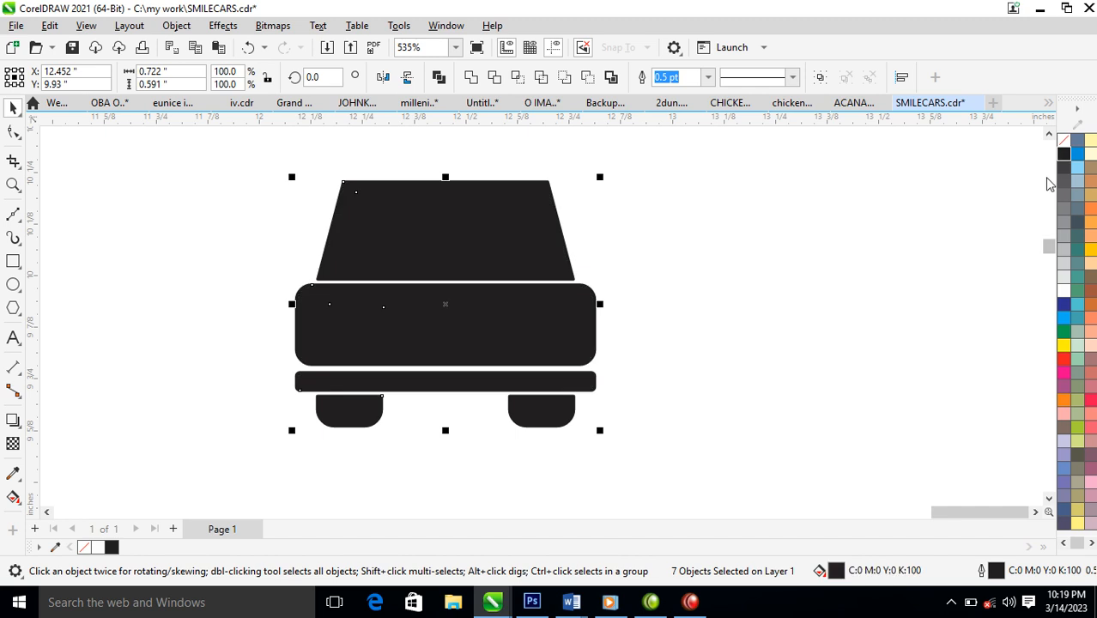
key("ctrl+l")
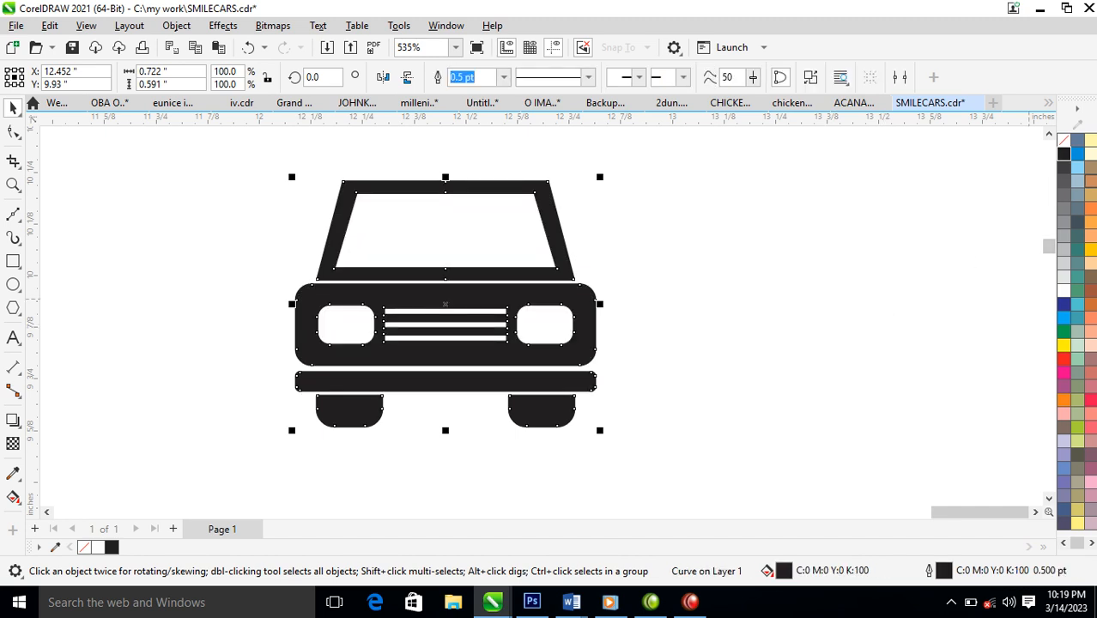
right_click(1068, 142)
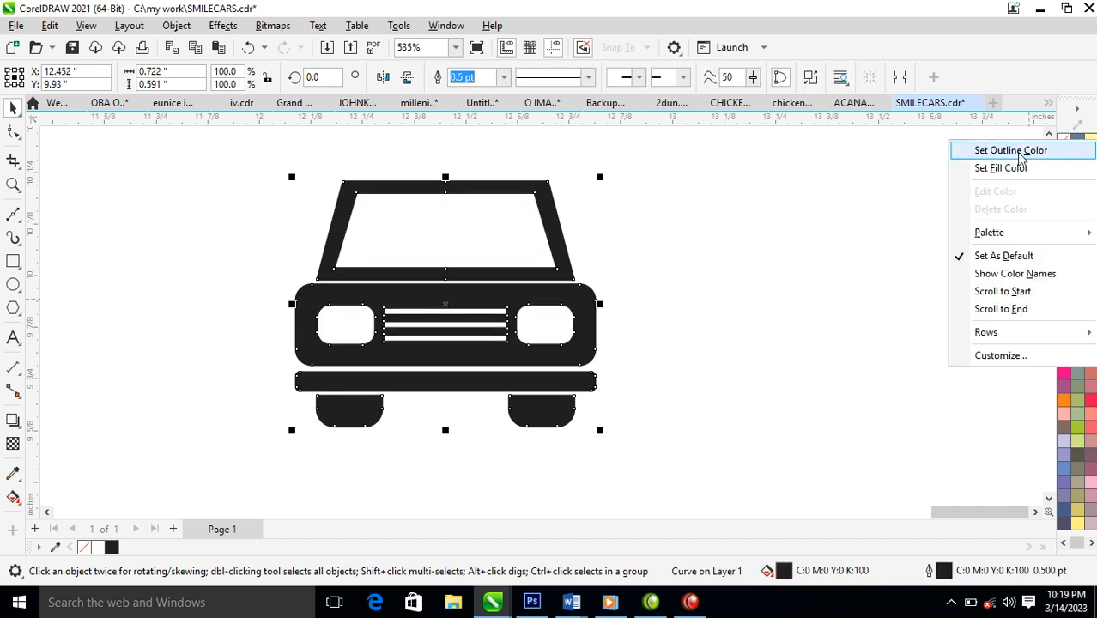
left_click(1013, 151)
Move the car icon to the upper right of the company name and draw a circle about 1.18 inches across around it.
scroll(533, 373, "down", 2)
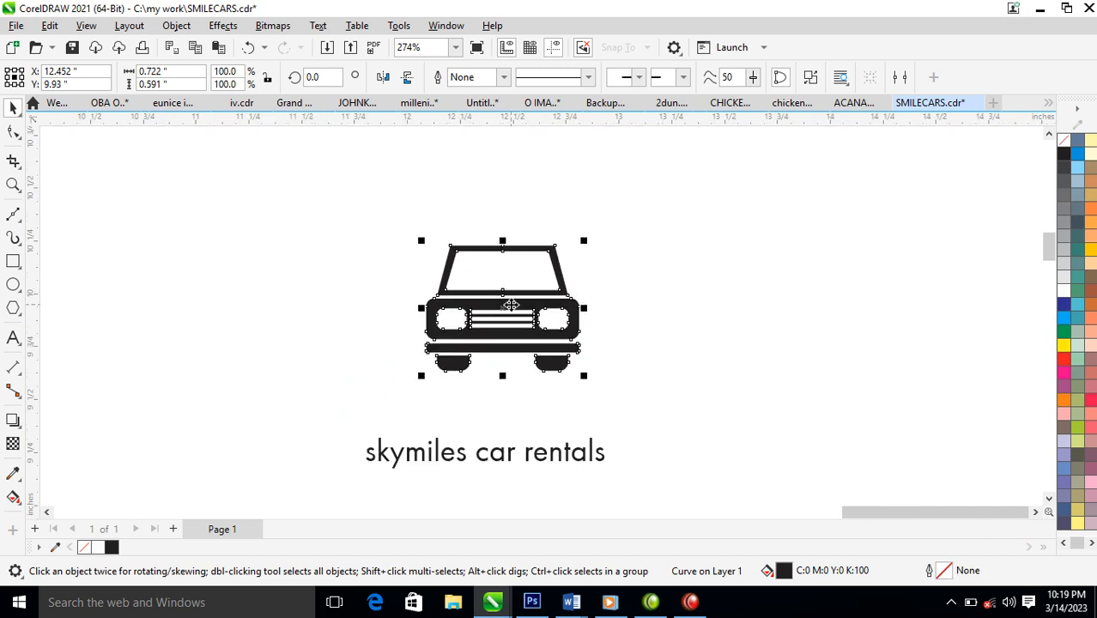
left_click_drag(573, 302, 809, 278)
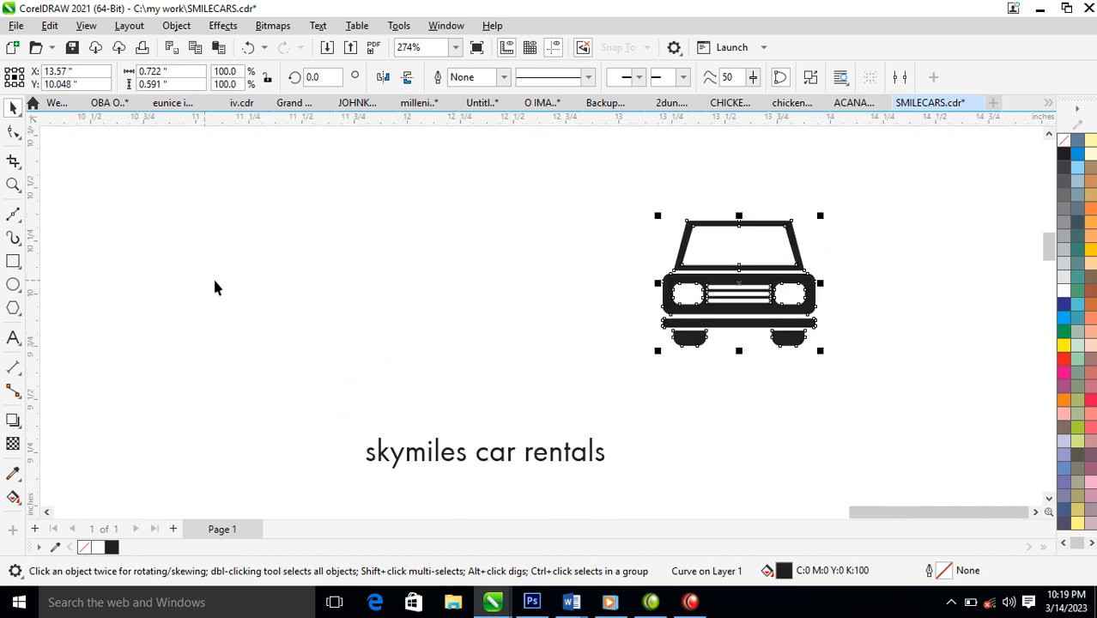
left_click(13, 284)
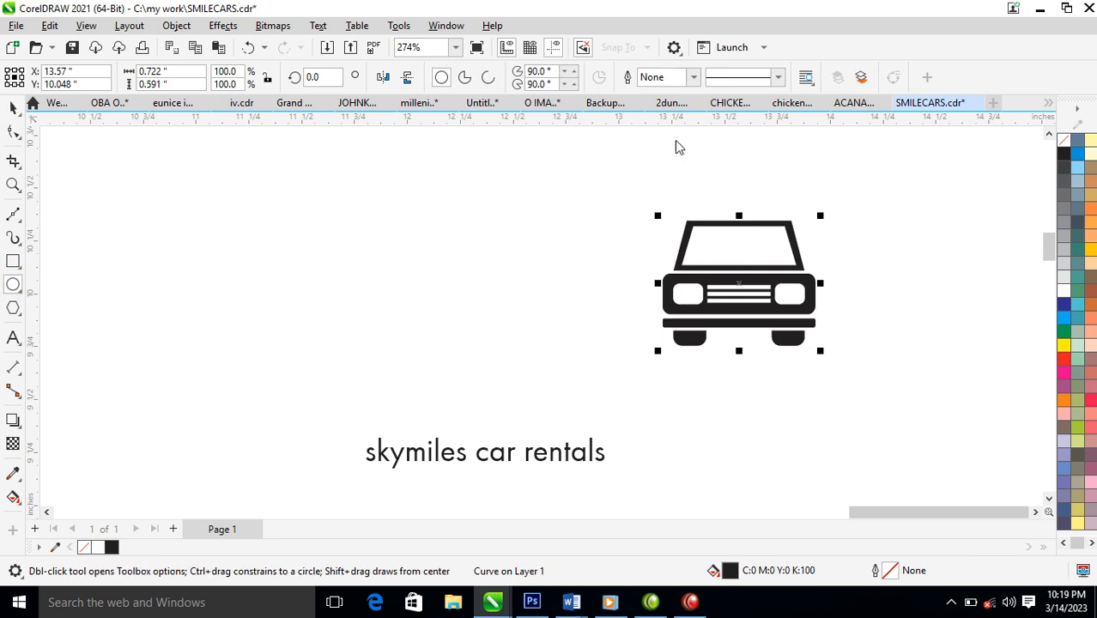
left_click_drag(614, 164, 834, 360)
key("space")
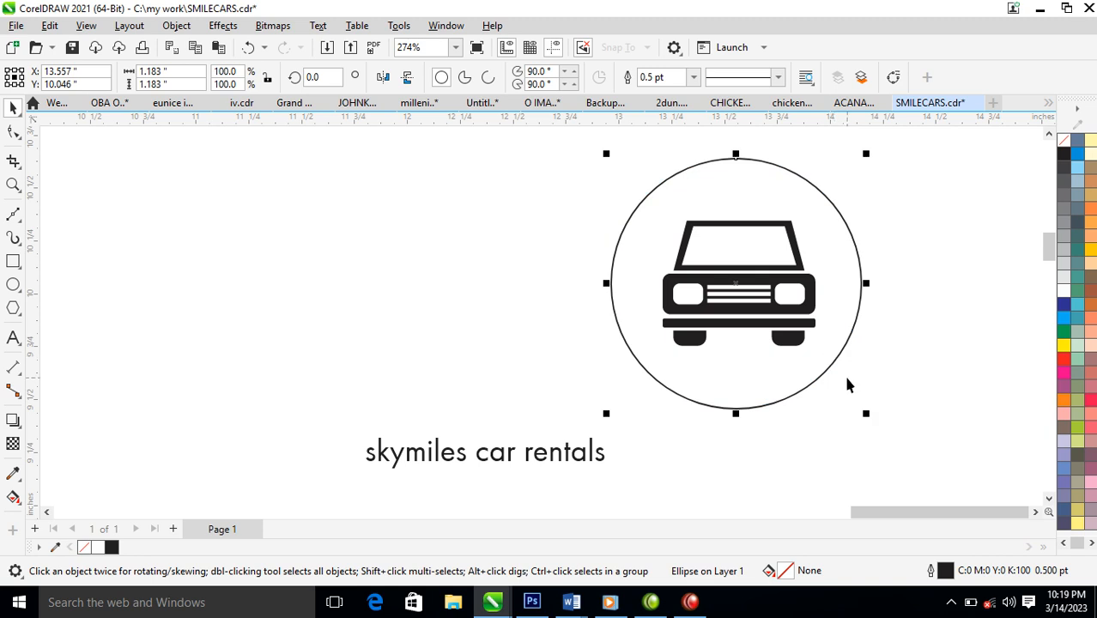
Draw a rectangle about 0.43 by 0.77 inches below the car, overlapping the bottom of the circle.
left_click(13, 261)
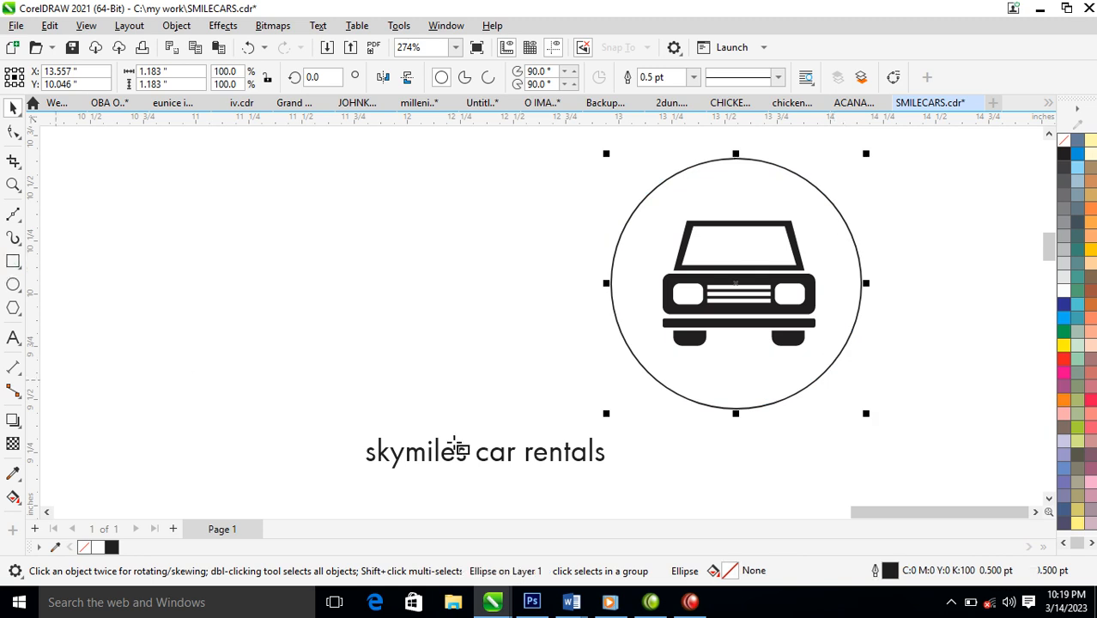
left_click_drag(686, 359, 778, 444)
key("space")
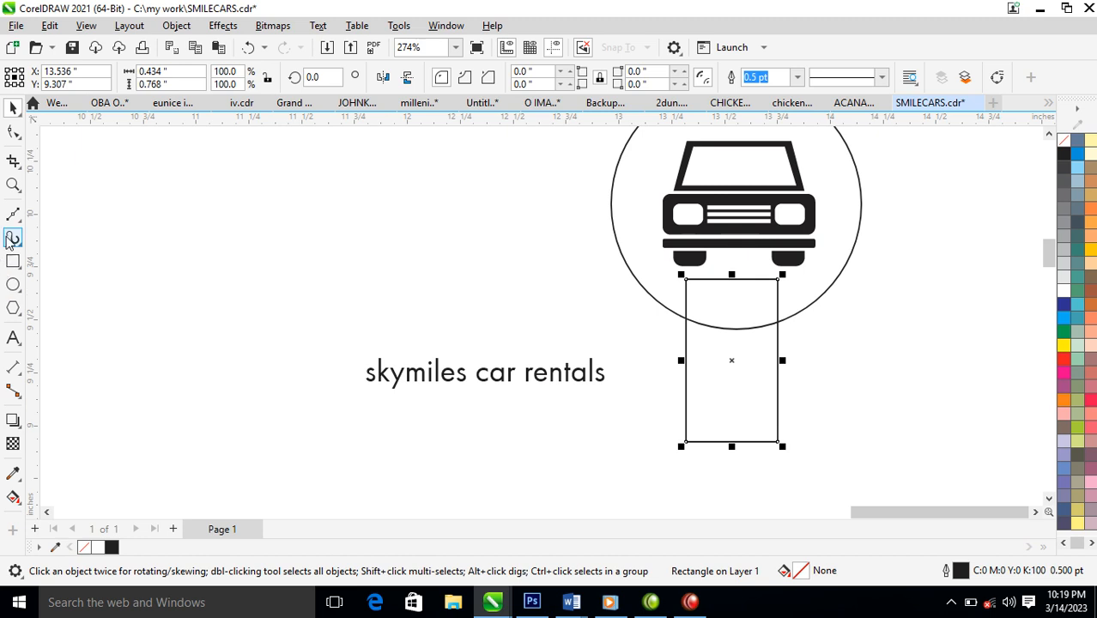
Round all corners of the rectangle below the car with a radius of about 0.12 inches.
left_click(13, 131)
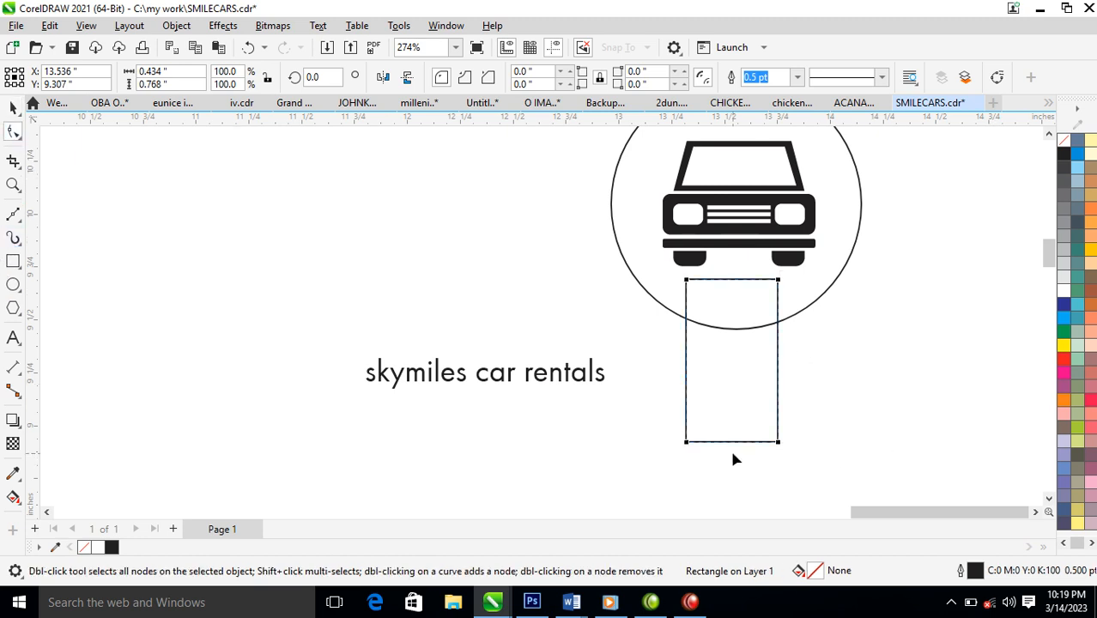
left_click_drag(779, 442, 779, 421)
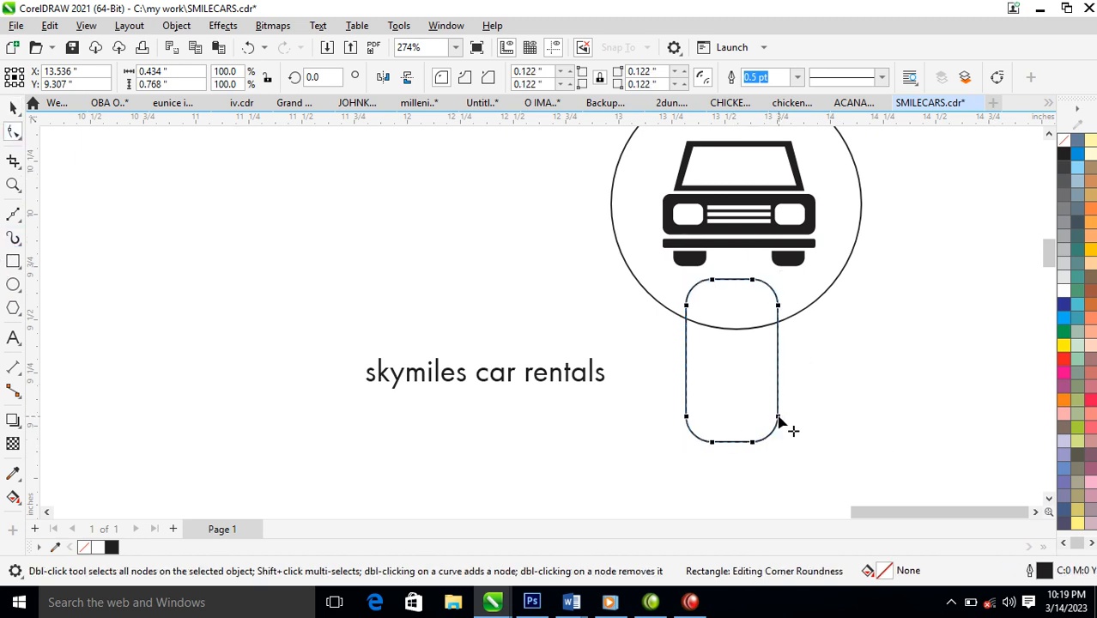
key("space")
Centre the rounded rectangle horizontally on the large circle and weld the two into one shape.
left_click(822, 281, "shift")
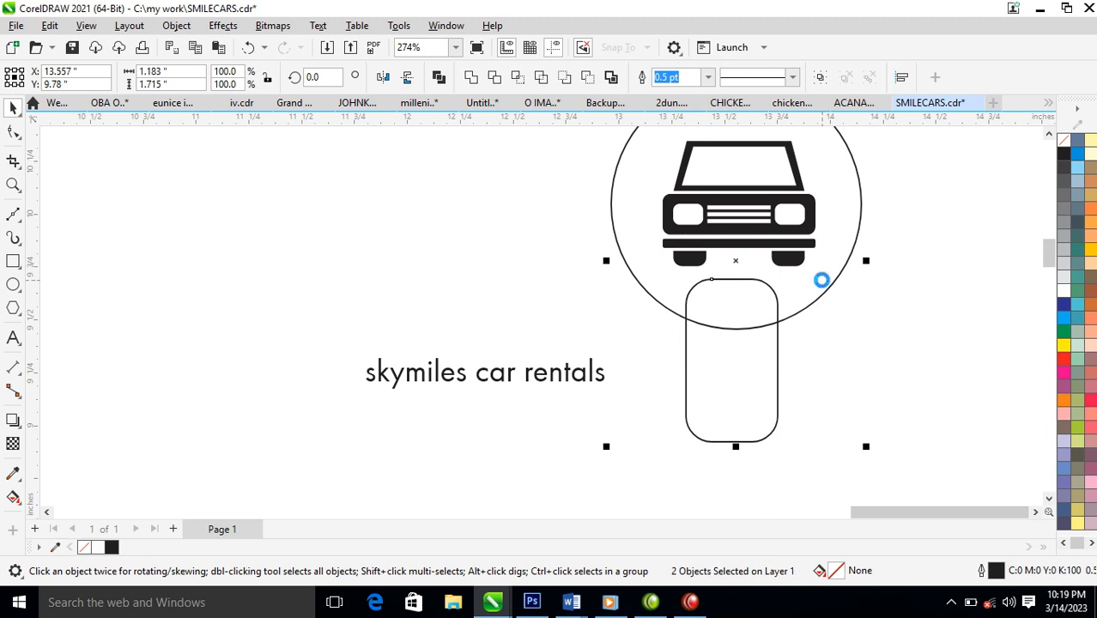
key("c")
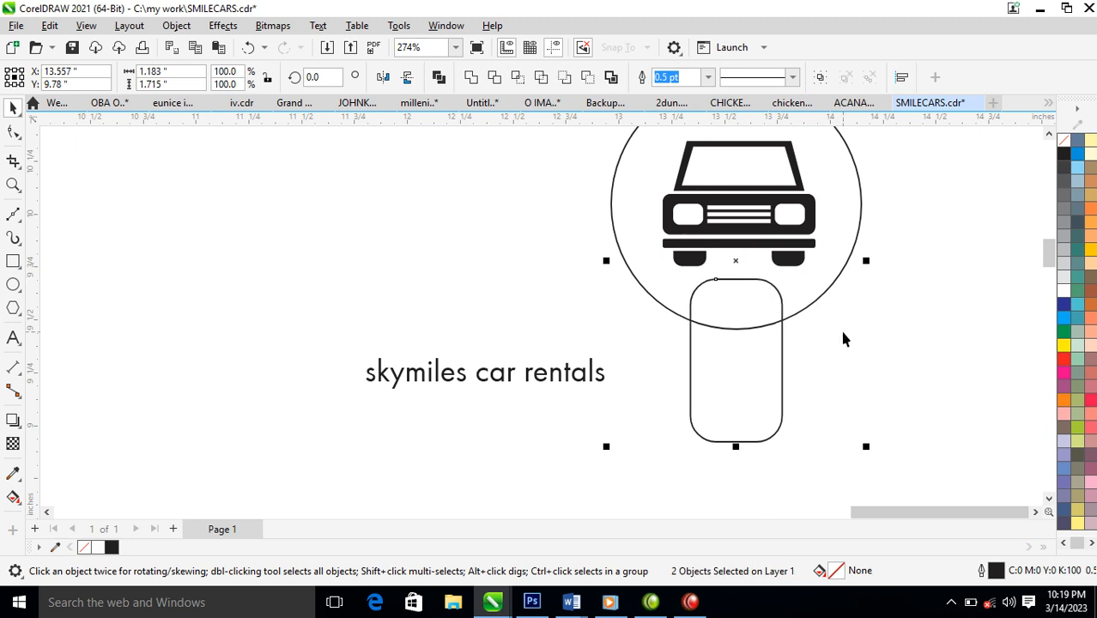
left_click(472, 78)
Fill the welded shape with amber yellow (C0 M20 Y100 K0), send it behind the car and shift it slightly down.
scroll(815, 355, "down", 2)
key("z")
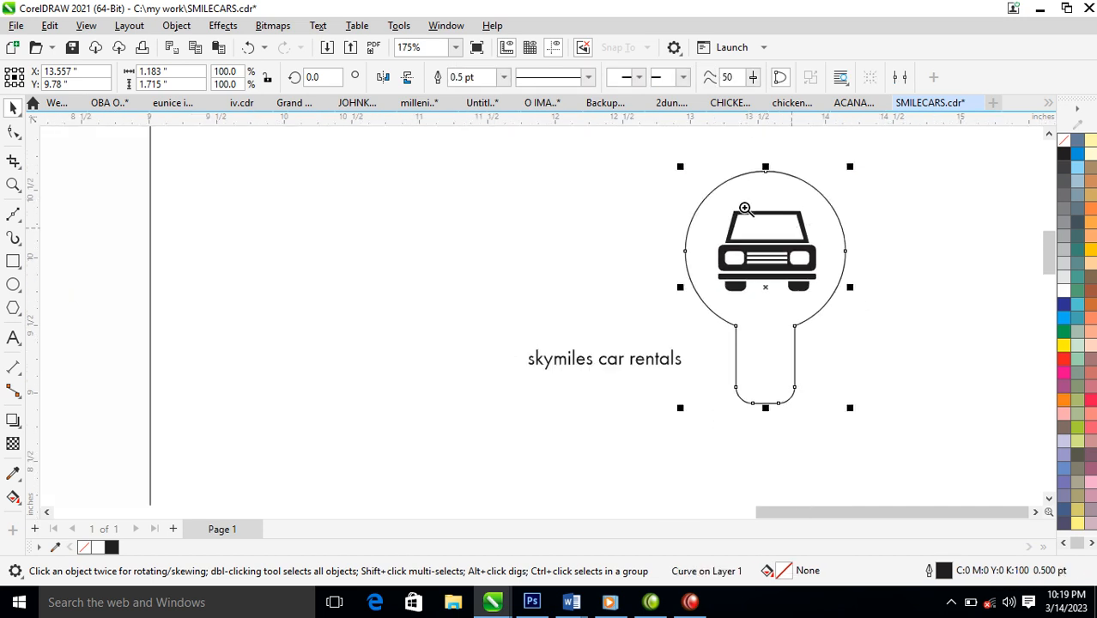
left_click_drag(625, 157, 932, 393)
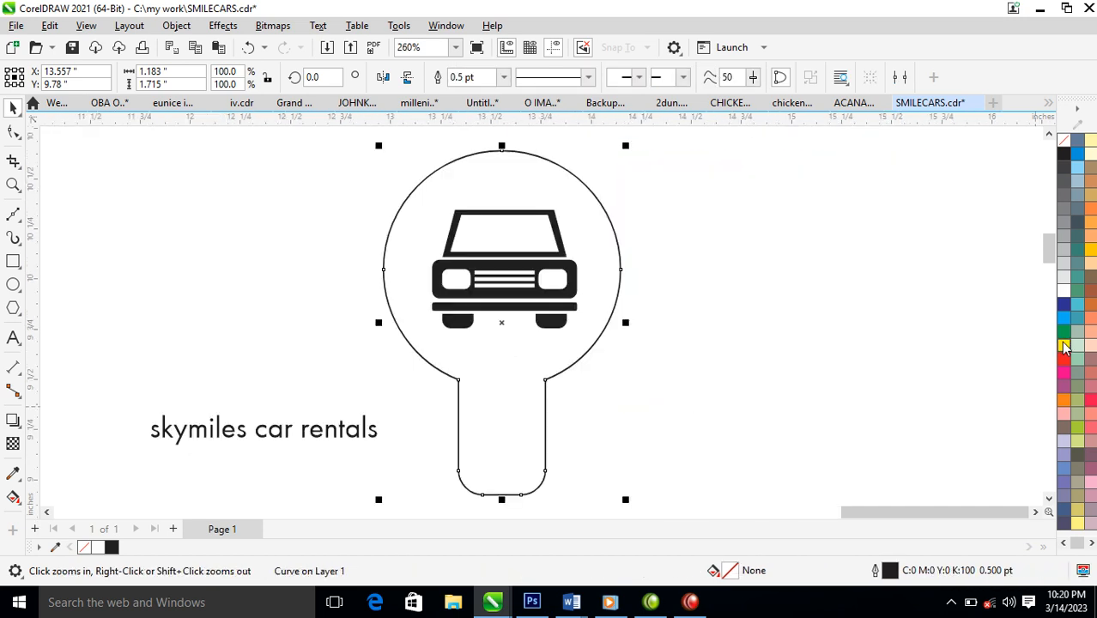
left_click(1064, 345)
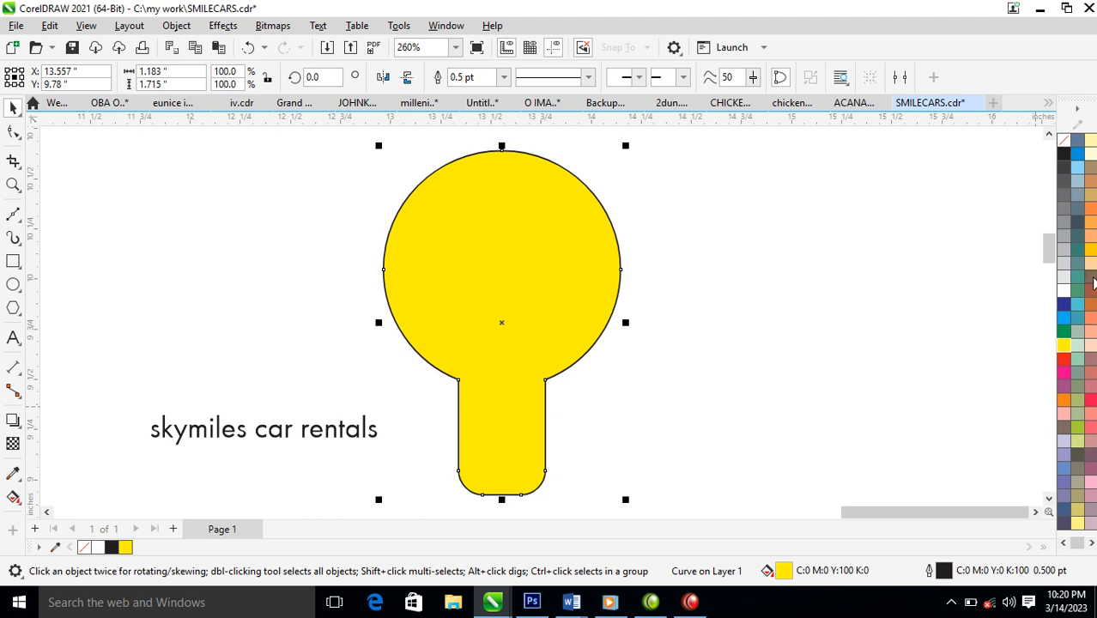
left_click(1090, 251)
key("shift+Page_Down")
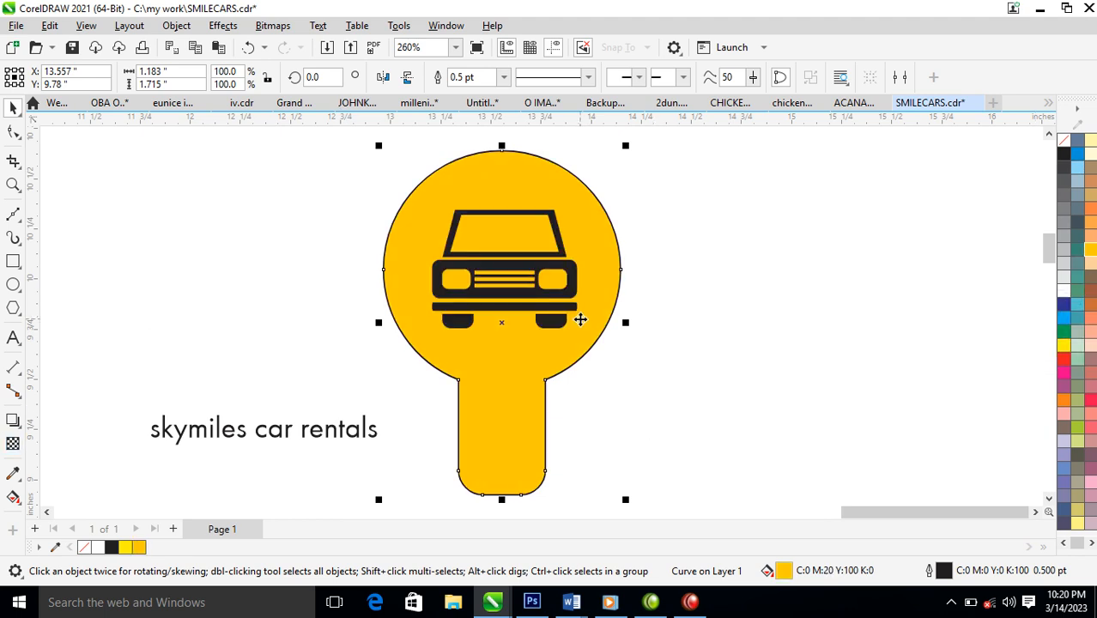
left_click_drag(610, 283, 608, 286)
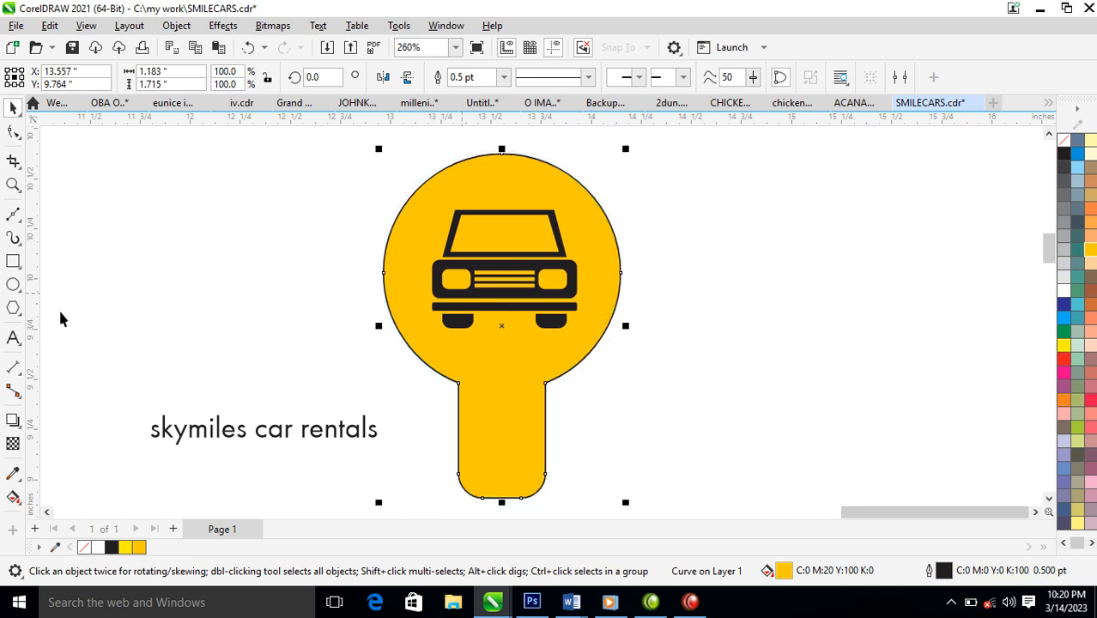
Draw a circle about 0.92 inches across around the car, inside the yellow circle.
left_click(13, 284)
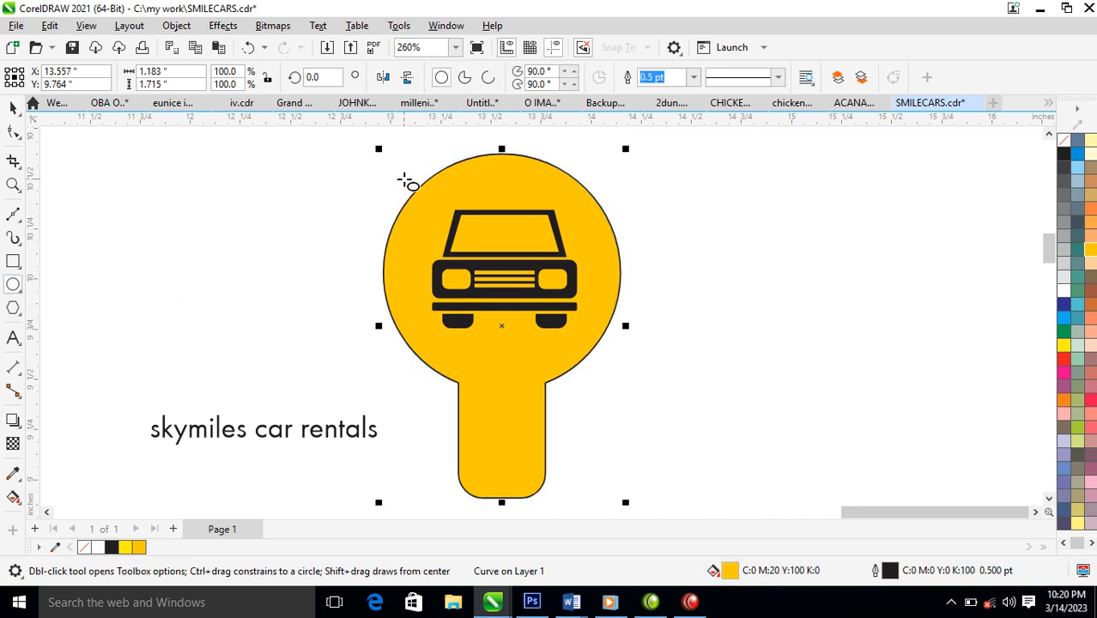
left_click_drag(405, 178, 596, 350)
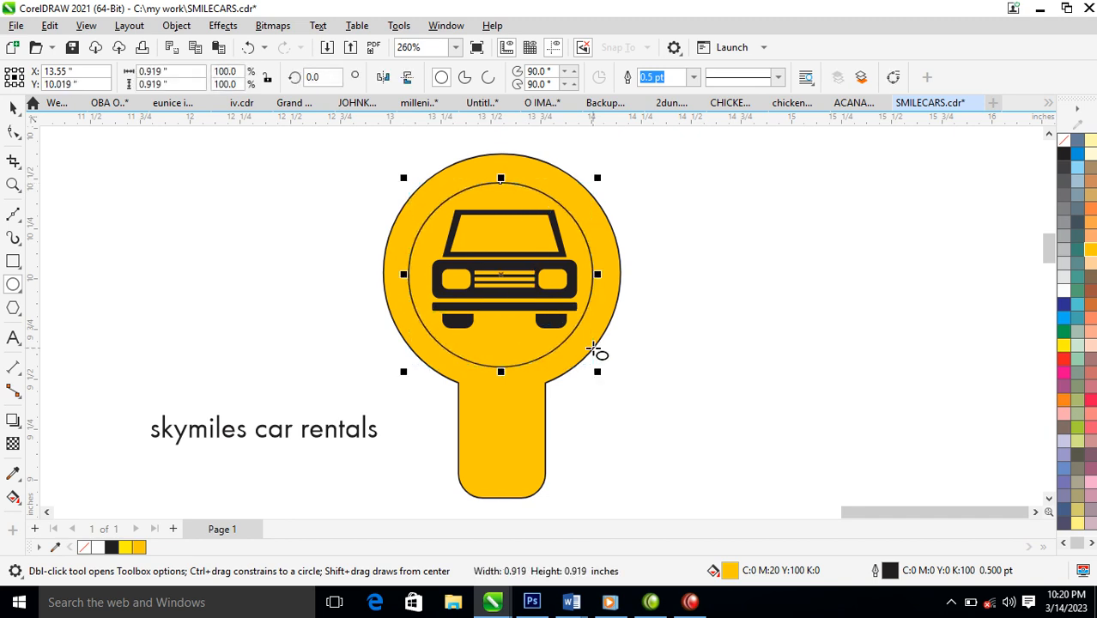
key("space")
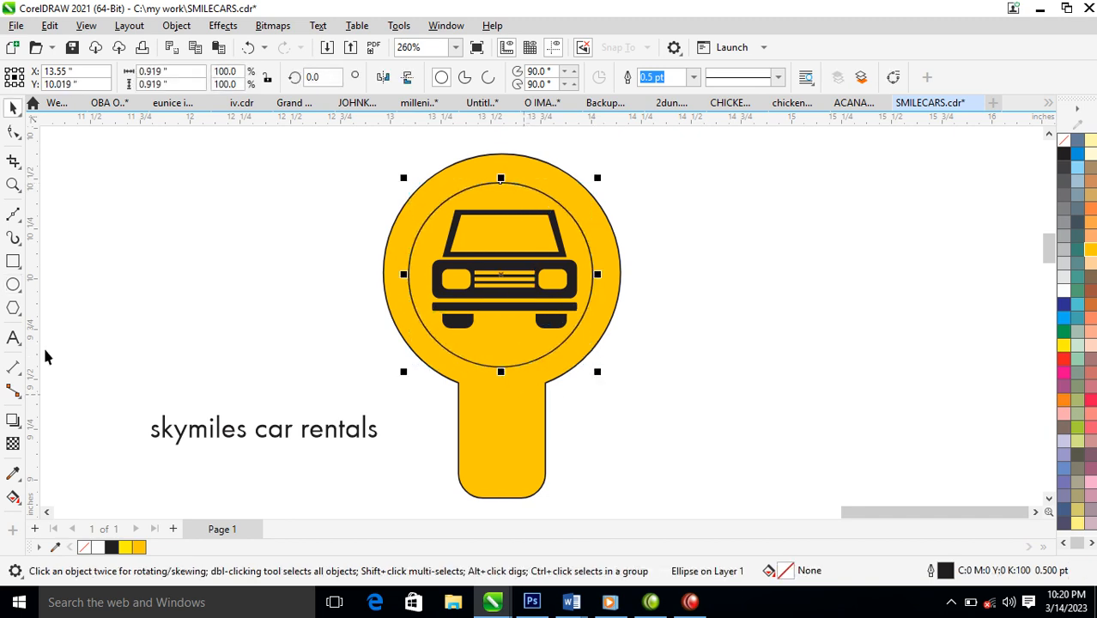
Draw a rectangle about 0.21 by 0.73 inches from below the car down the yellow handle and convert it to curves.
left_click(13, 261)
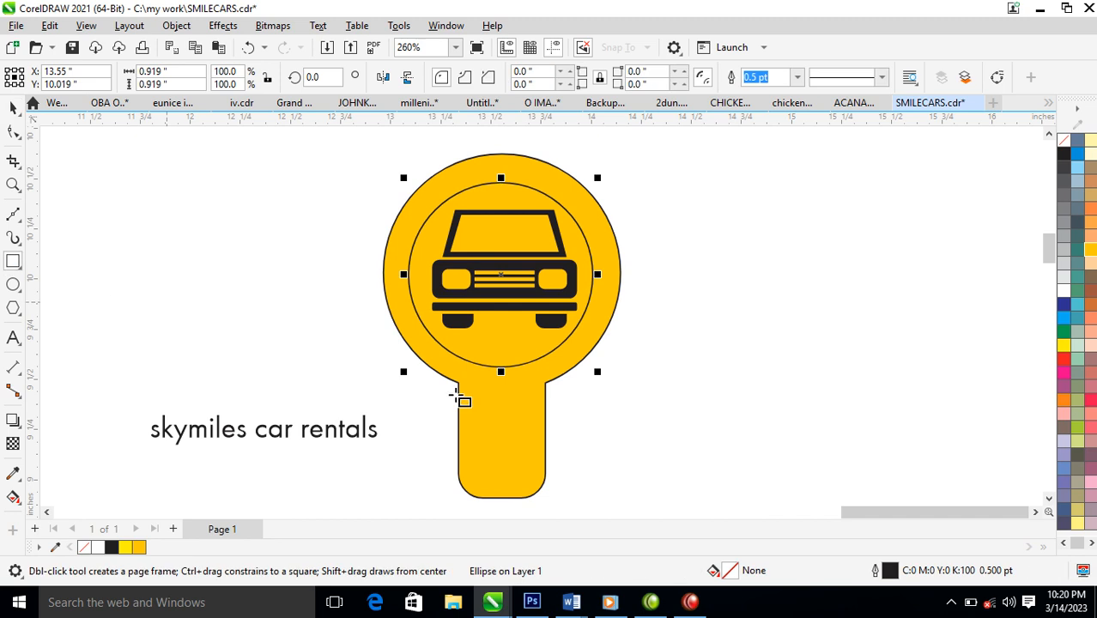
mouse_move(479, 333)
left_mouse_down()
mouse_move(507, 386)
mouse_move(521, 479)
left_mouse_up()
right_click(498, 369)
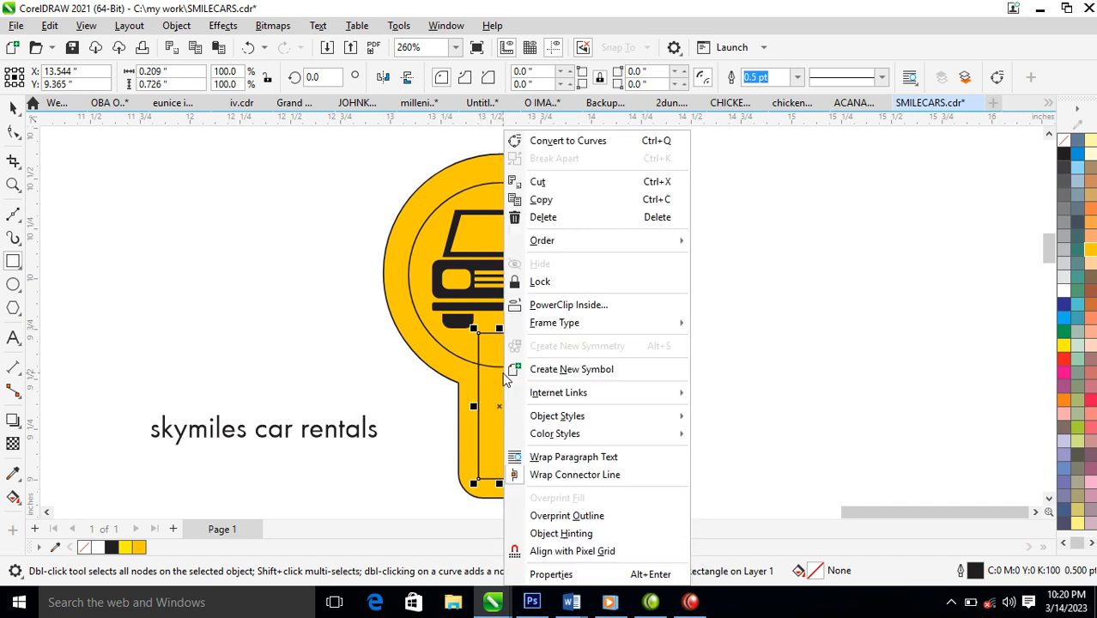
left_click(562, 142)
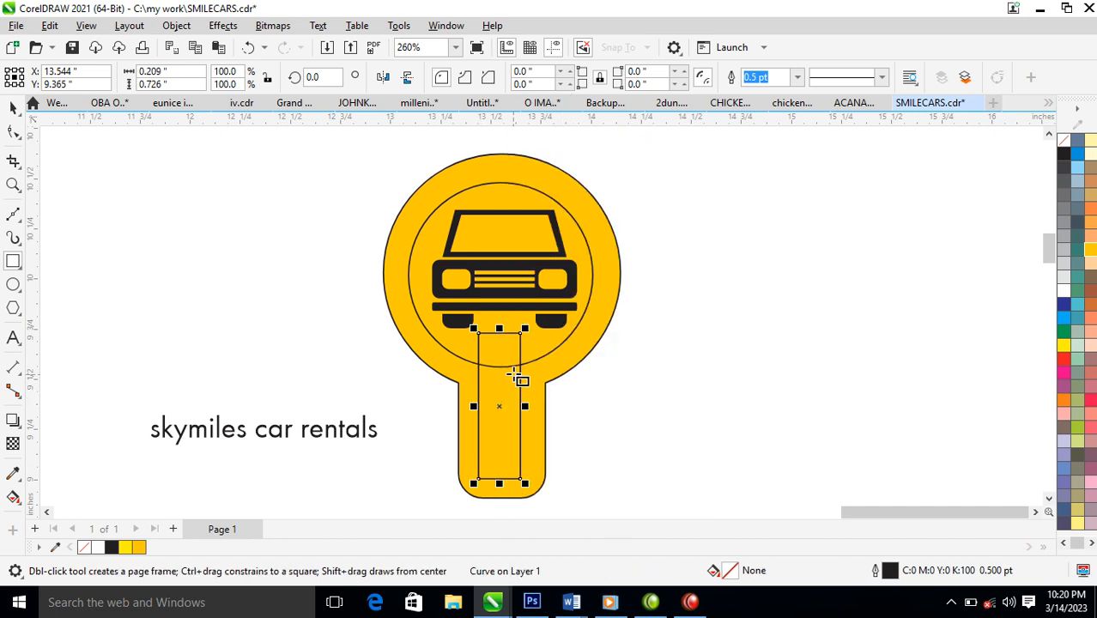
Add three nodes to the lower right edge of the narrow rectangle and pull the middle one inward as a key notch.
left_click(491, 437)
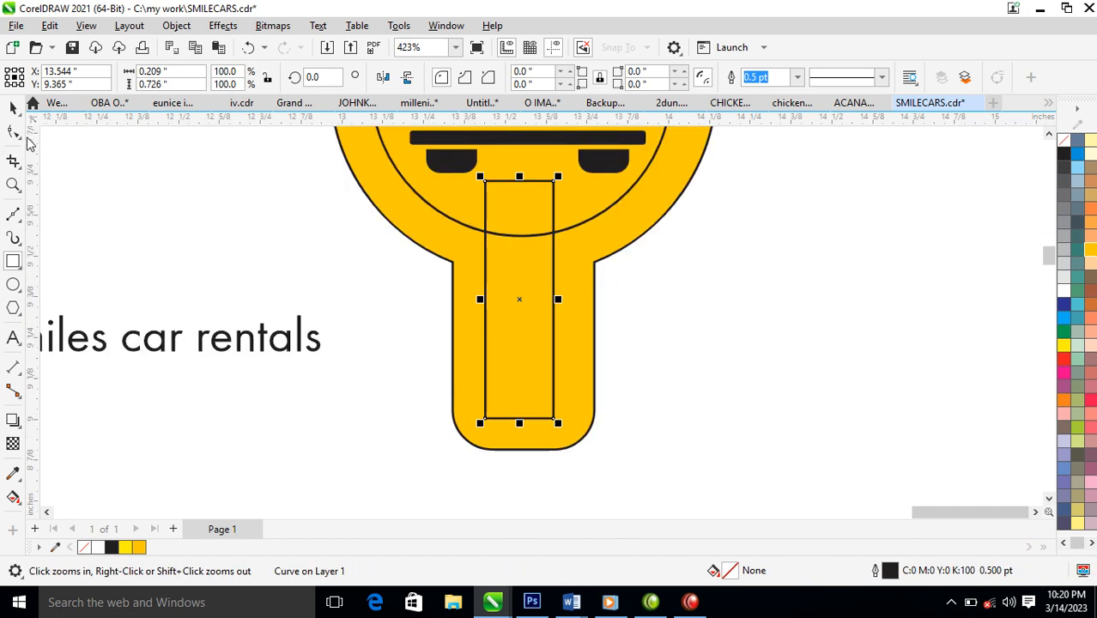
left_click(19, 132)
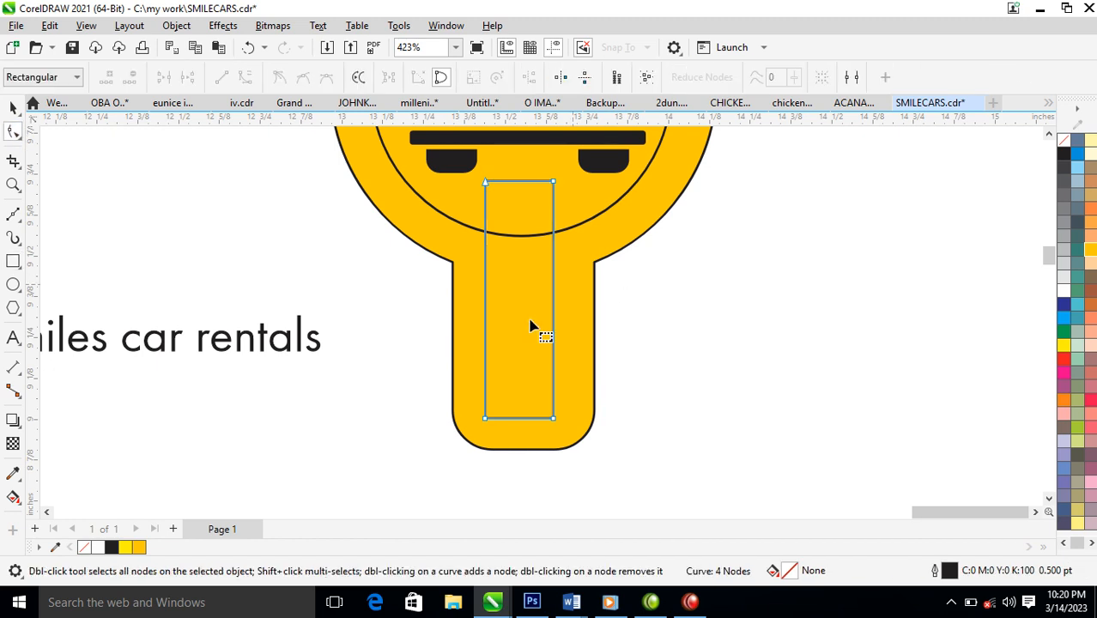
double_click(554, 382)
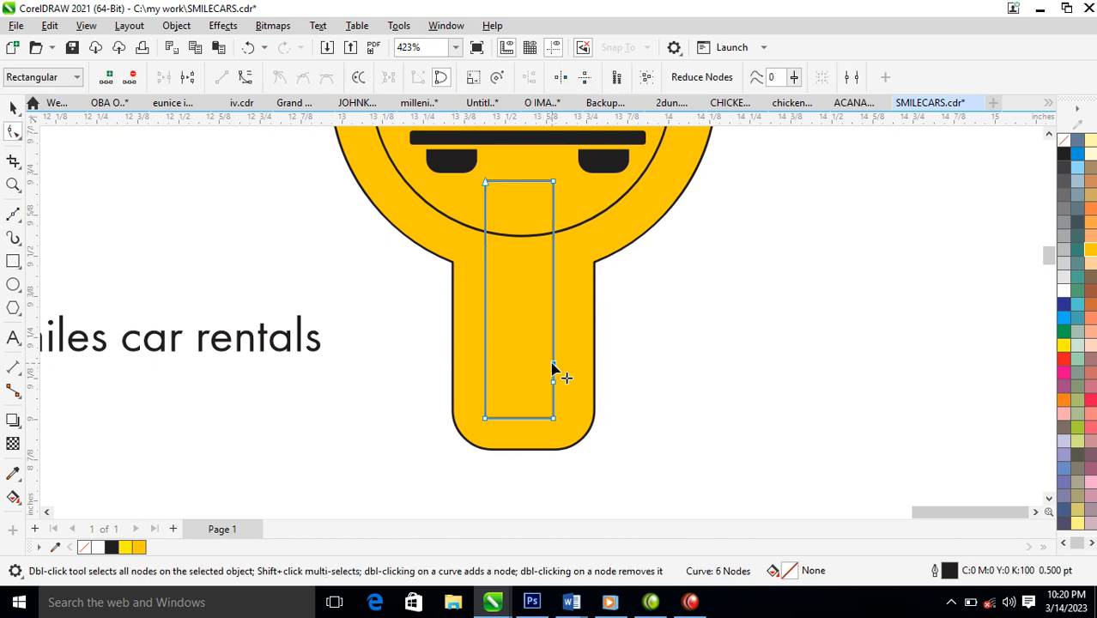
left_click(555, 361)
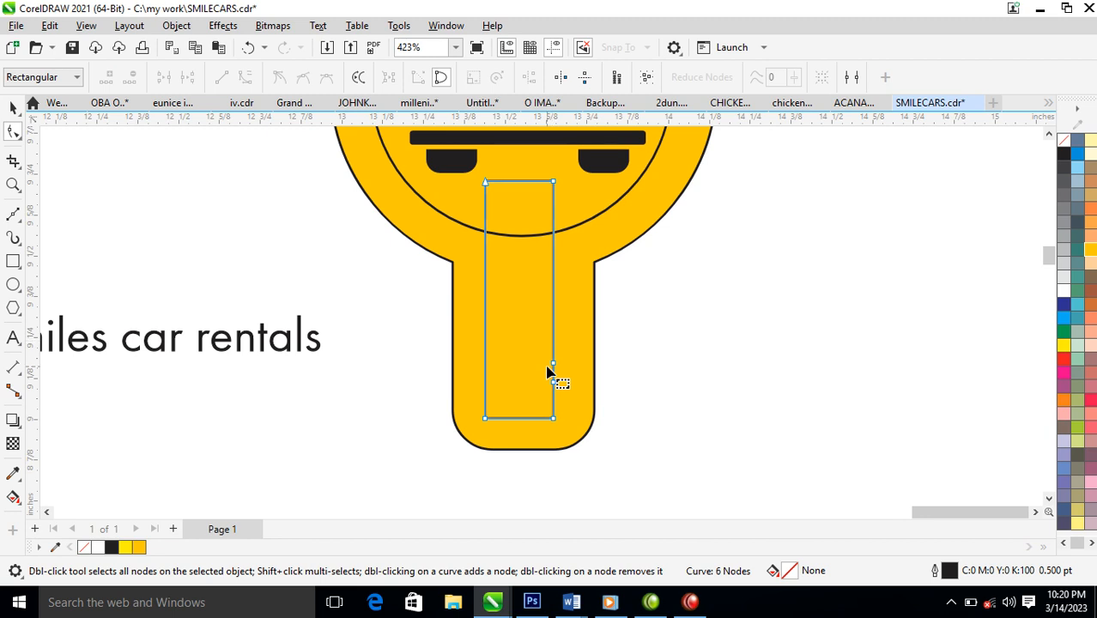
double_click(554, 347)
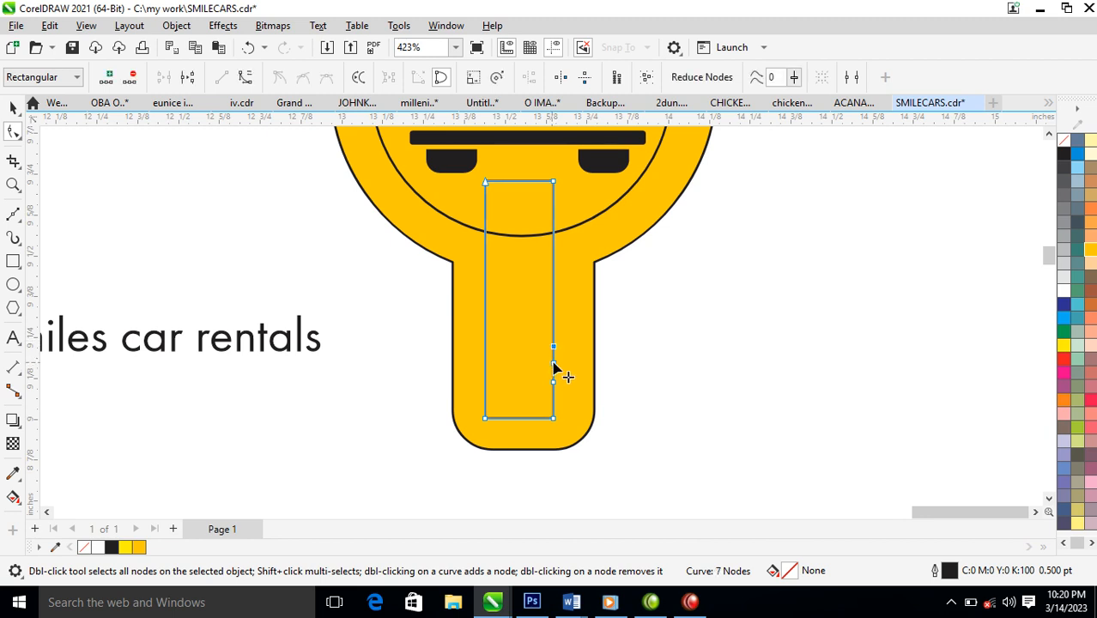
left_click_drag(553, 364, 542, 362)
Add three more nodes above the first notch and pull the middle one inward to form a second key notch.
left_click(552, 317)
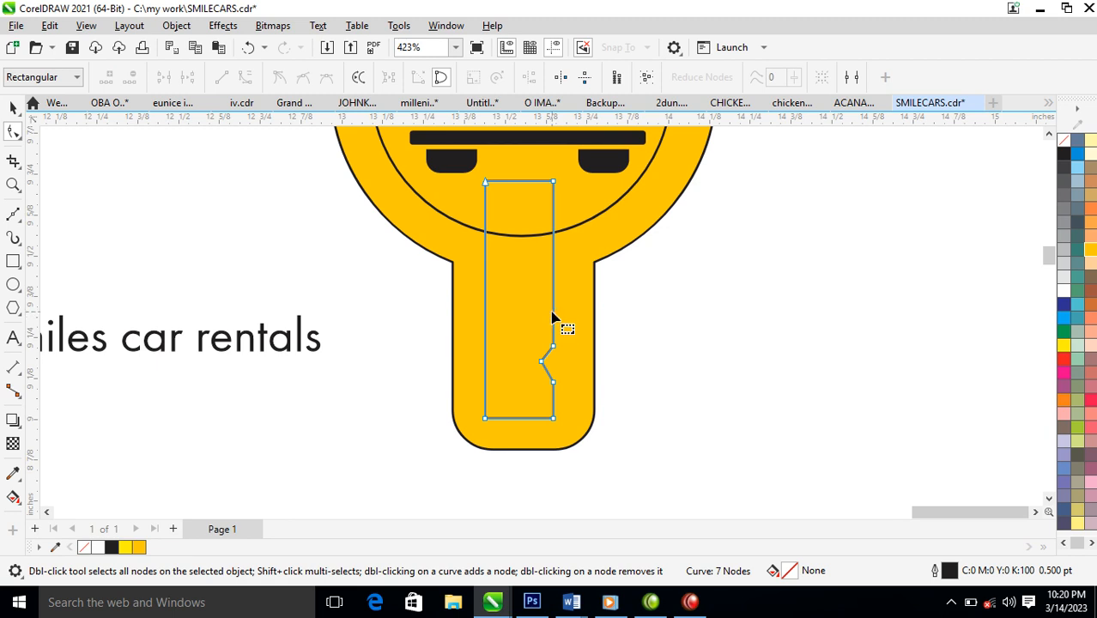
left_click(554, 319)
key("plus")
left_click(553, 288)
key("plus")
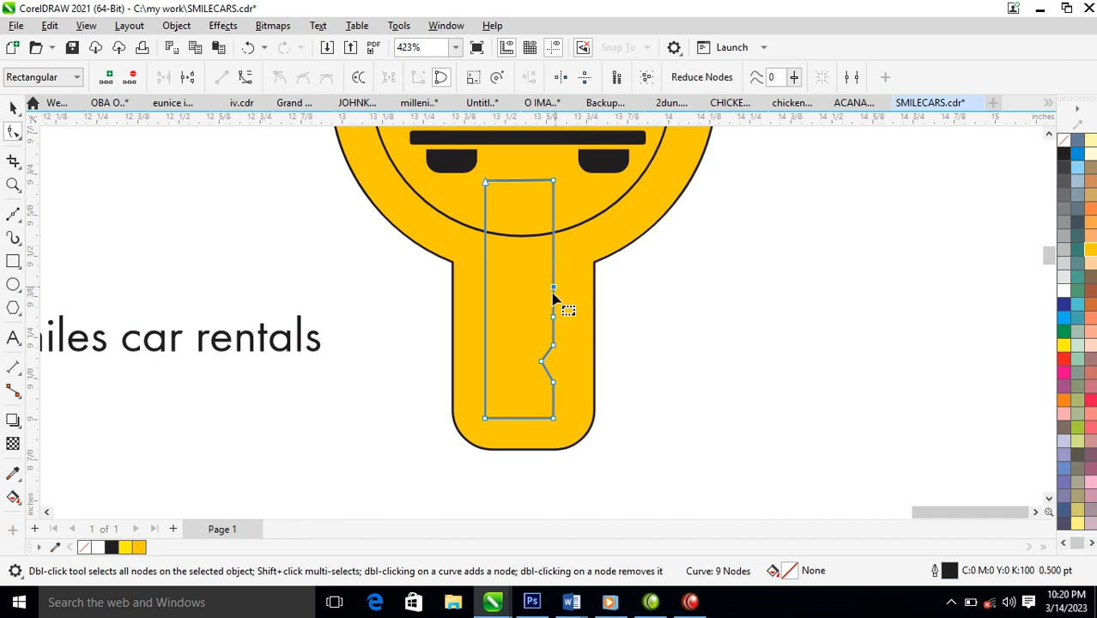
double_click(555, 302)
left_click_drag(554, 303, 539, 295)
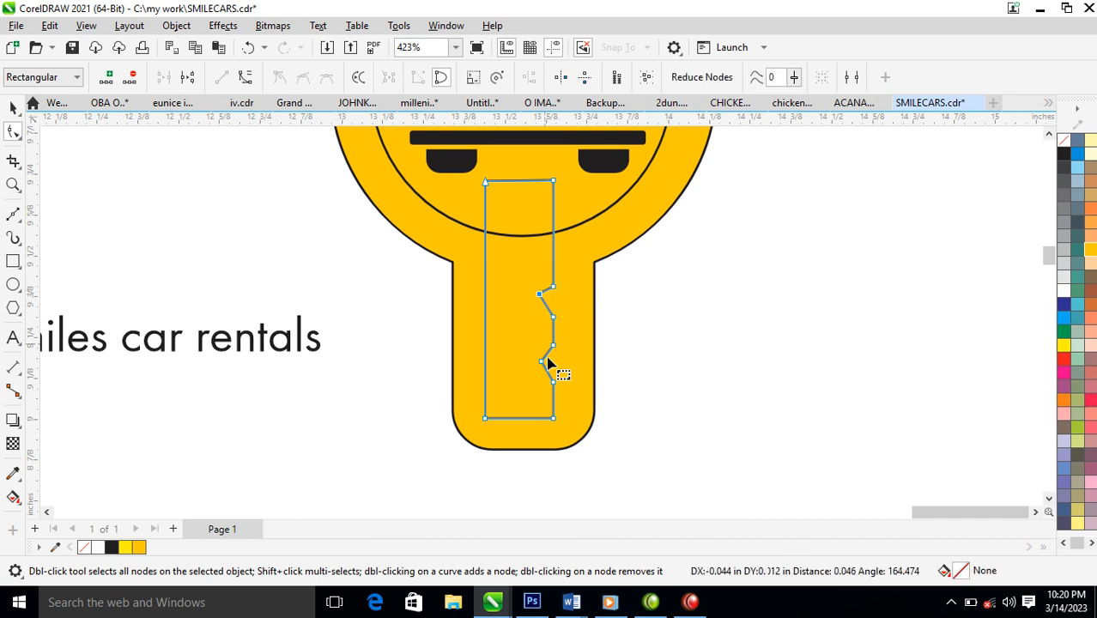
Bevel the key blade's lower right corner by adding a node on each side and deleting the corner node.
double_click(527, 418)
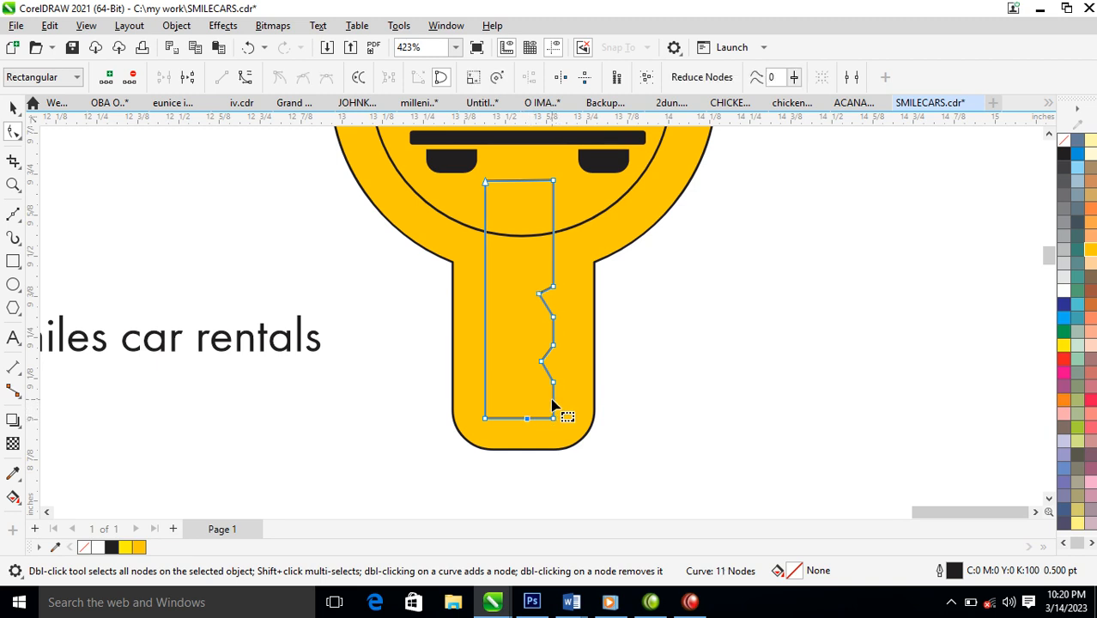
double_click(553, 400)
double_click(554, 419)
key("space")
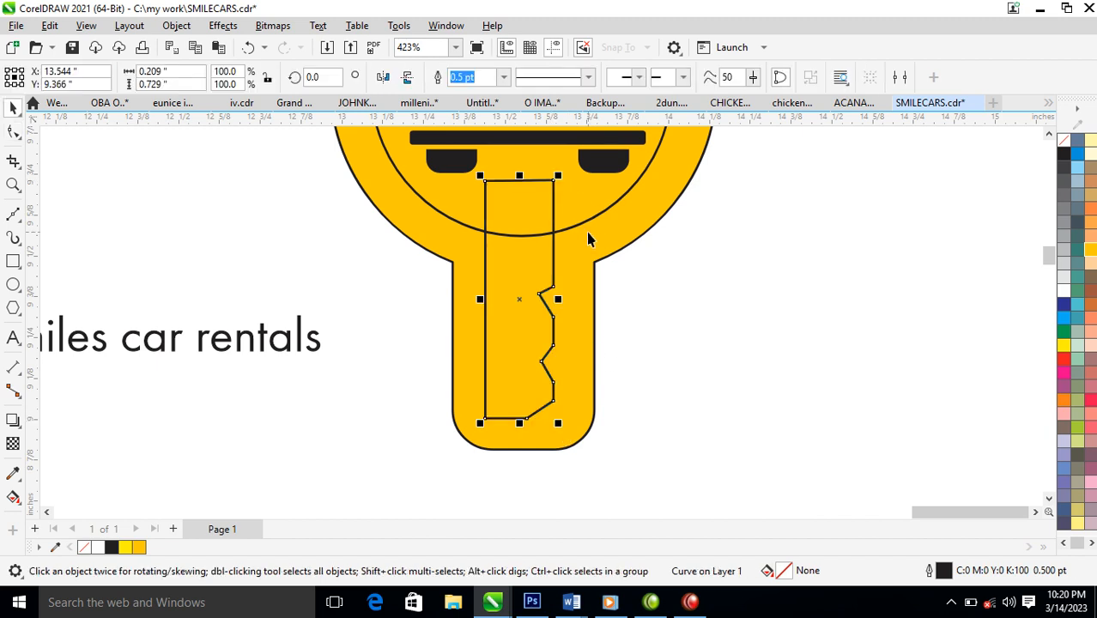
Weld the notched key blade to the inner circle and fill the resulting key with black.
left_click(597, 218, "shift")
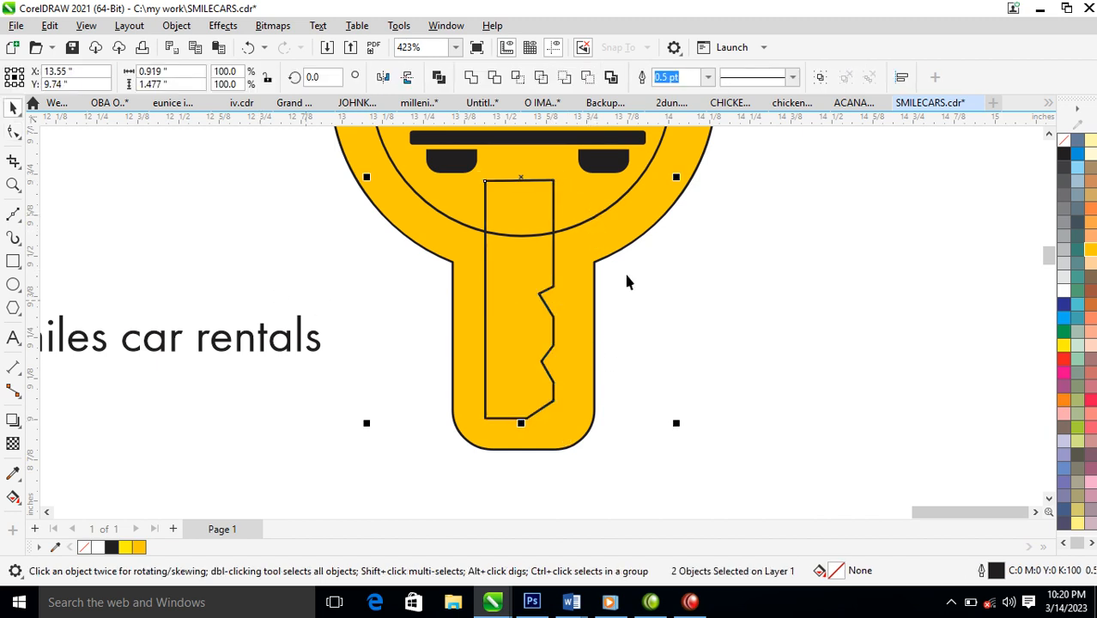
left_click(471, 77)
left_click(1063, 152)
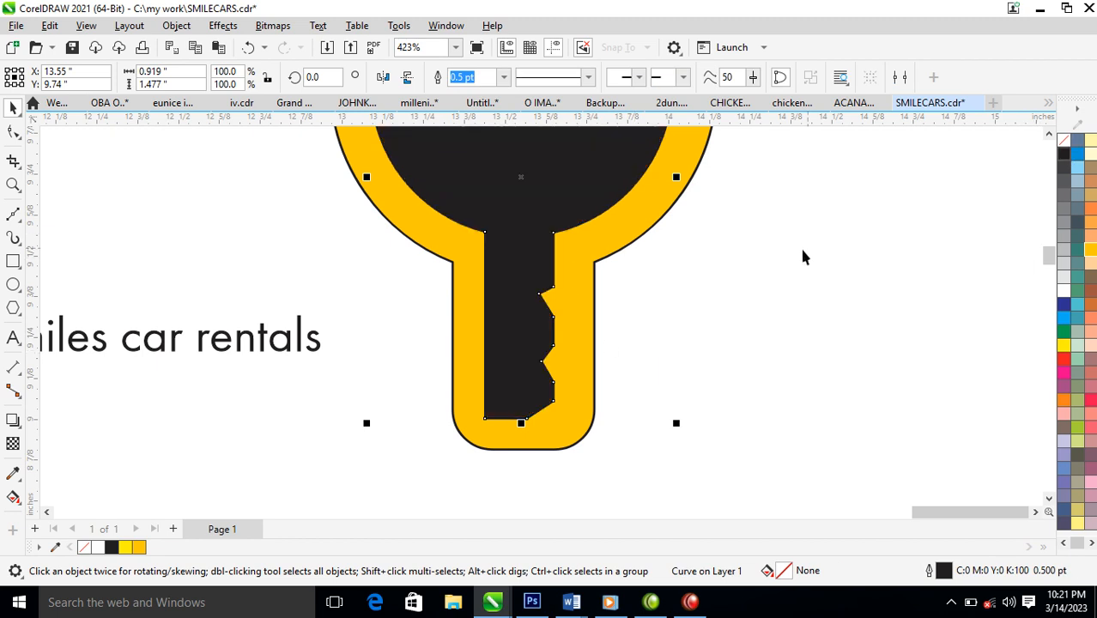
Recolour the car icon white so it stands out against the black key.
scroll(692, 236, "down", 2)
left_click_drag(466, 367, 732, 84)
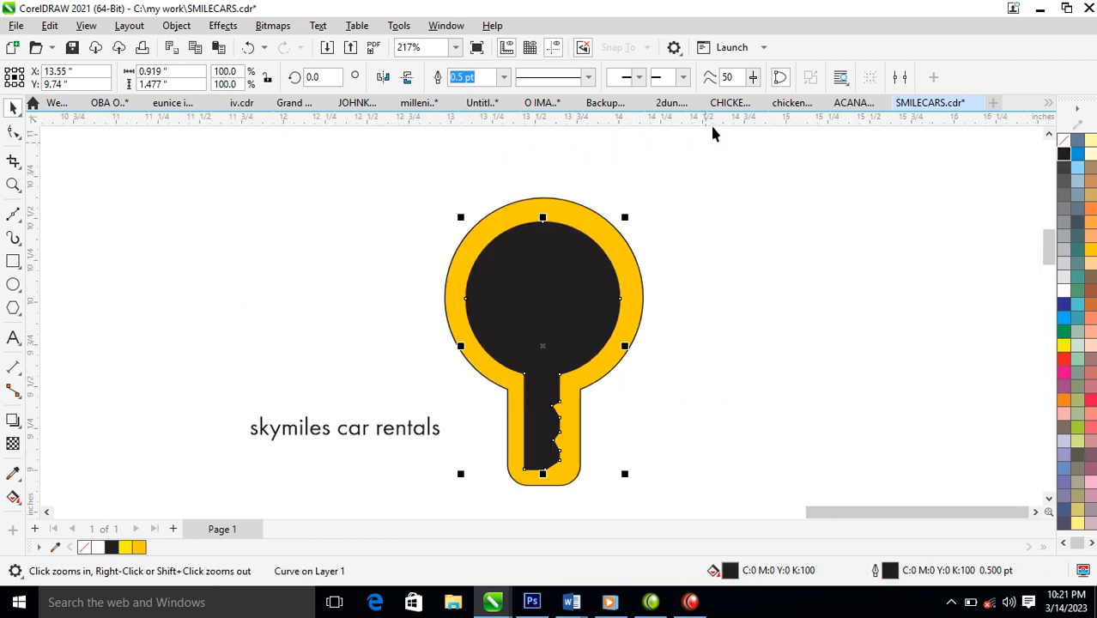
left_click_drag(749, 179, 407, 388)
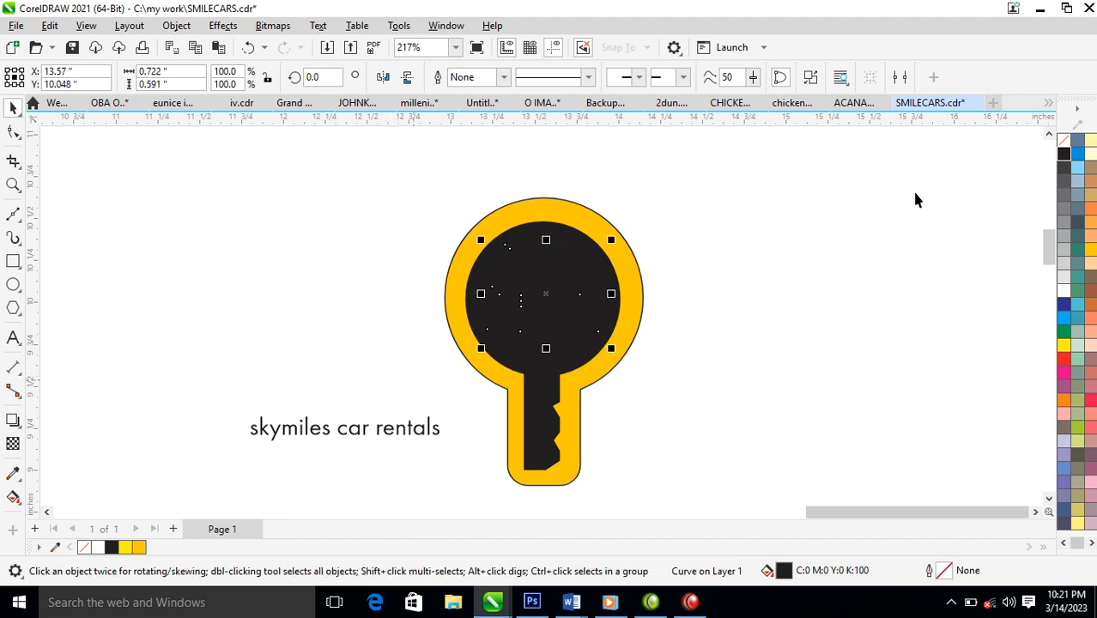
left_click(1064, 292)
Centre the car, the black key and the yellow backing shape on one vertical axis.
left_click(566, 233, "shift")
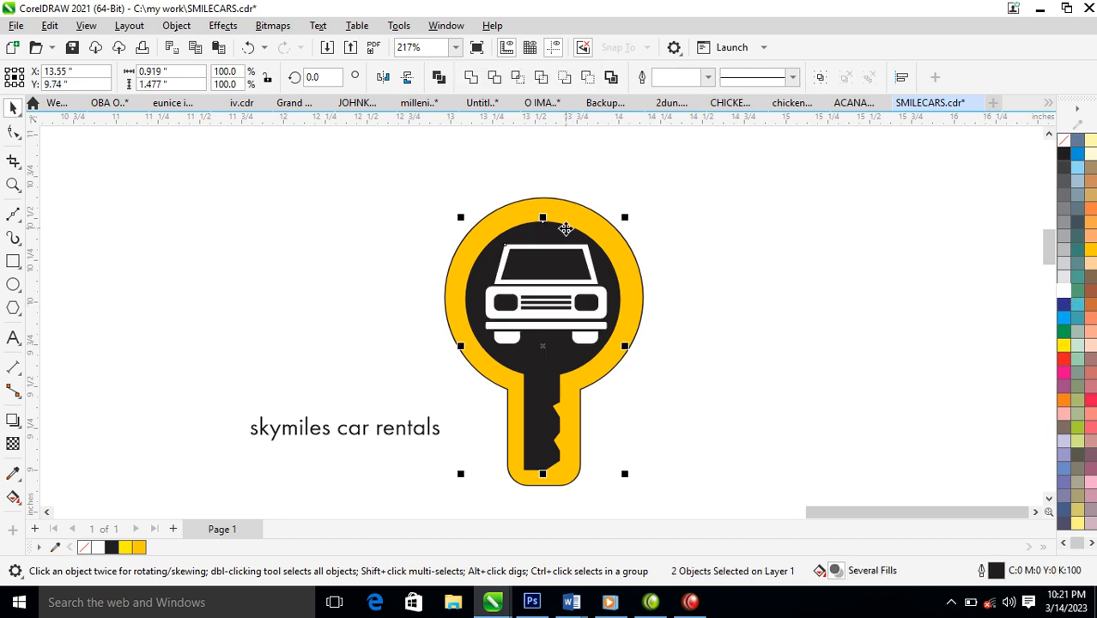
key("e")
key("ctrl+z")
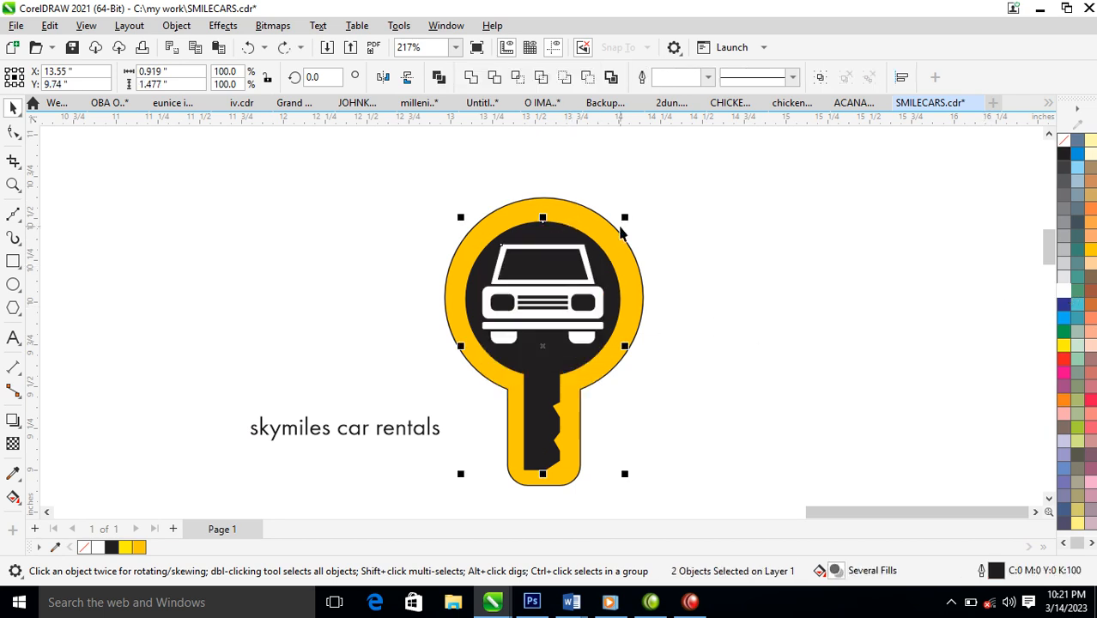
left_click(600, 221, "shift")
key("c")
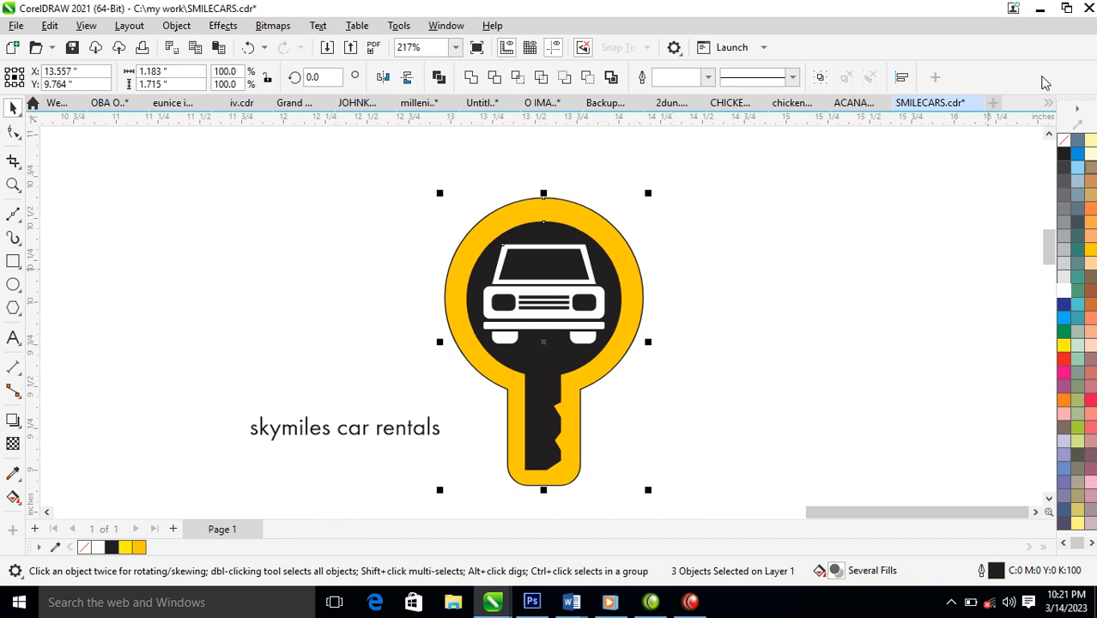
Remove the outlines from the car, key and backing shape and group them into one icon.
right_click(1065, 140)
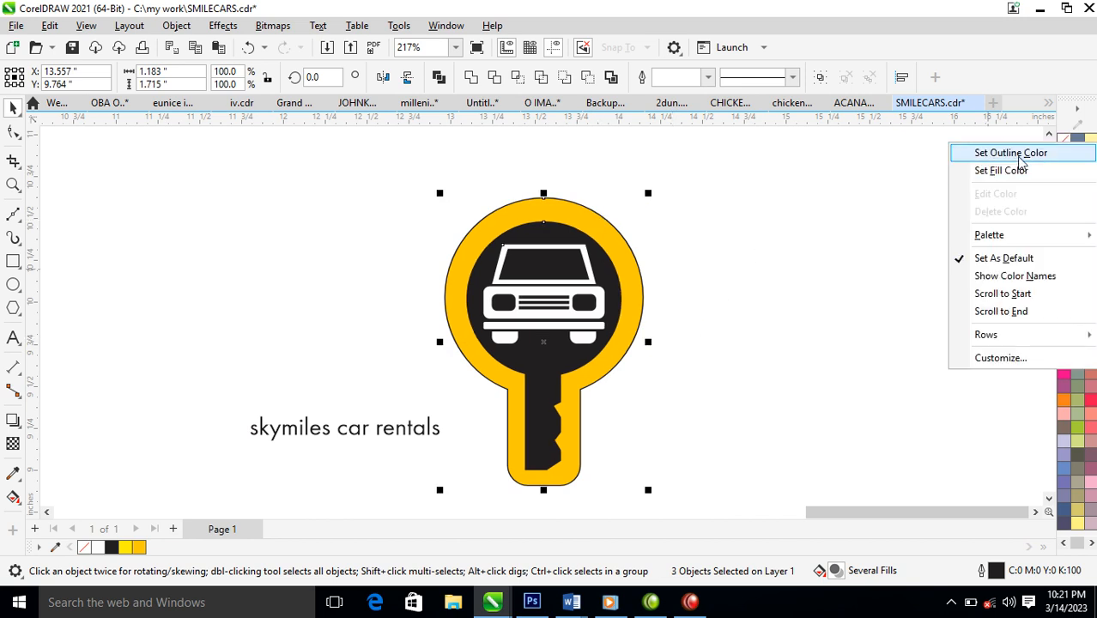
left_click(964, 152)
scroll(621, 361, "down", 3)
left_click_drag(504, 197, 654, 463)
key("ctrl+g")
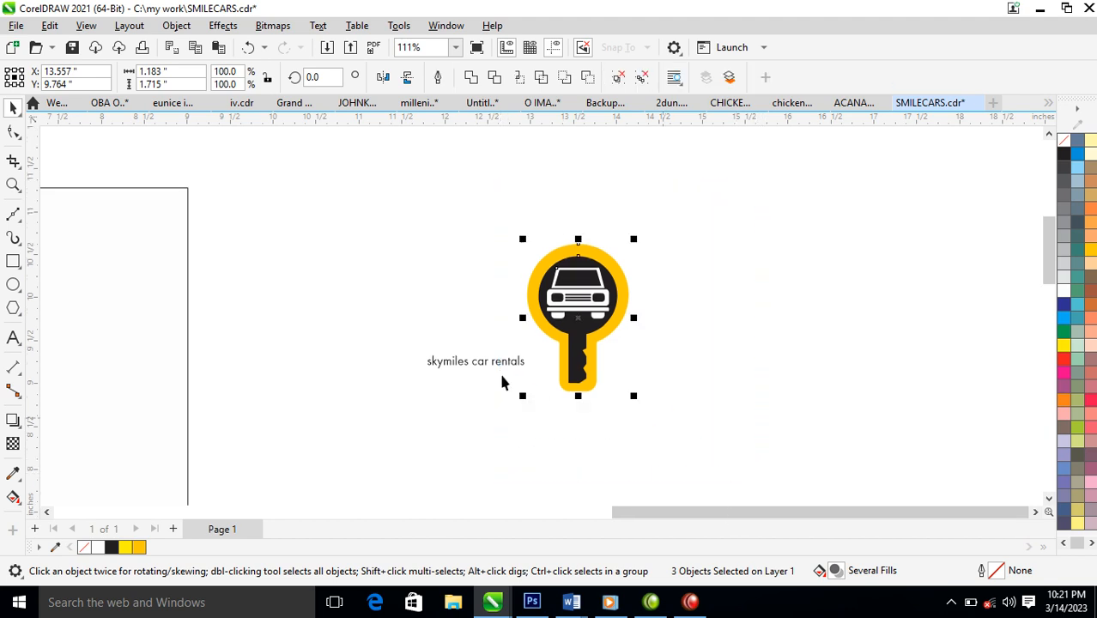
Move the company name below the icon, split it into "skymiles" and "car rentals", and enlarge "skymiles" to about 55 pt.
left_click_drag(482, 367, 616, 447)
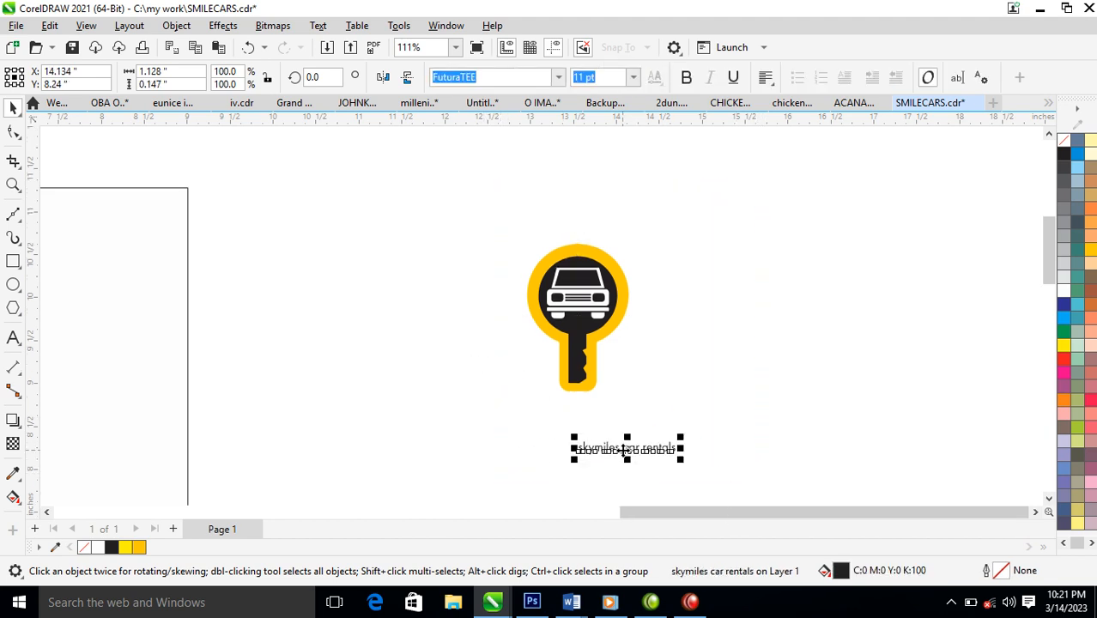
double_click(624, 449)
key("Return")
key("ctrl+space")
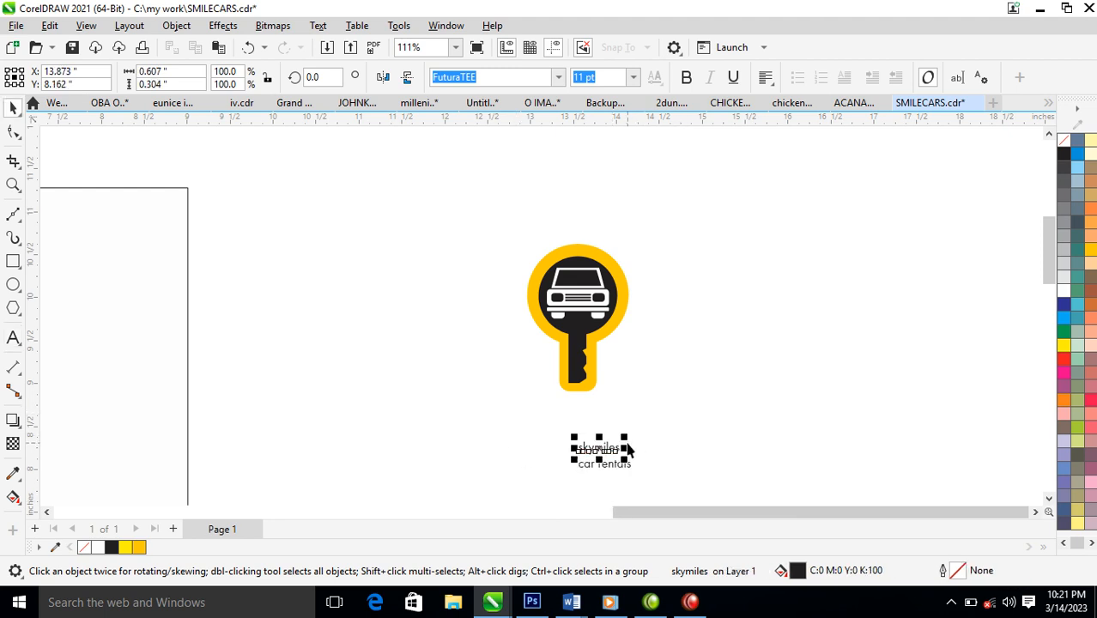
left_click_drag(628, 440, 810, 386)
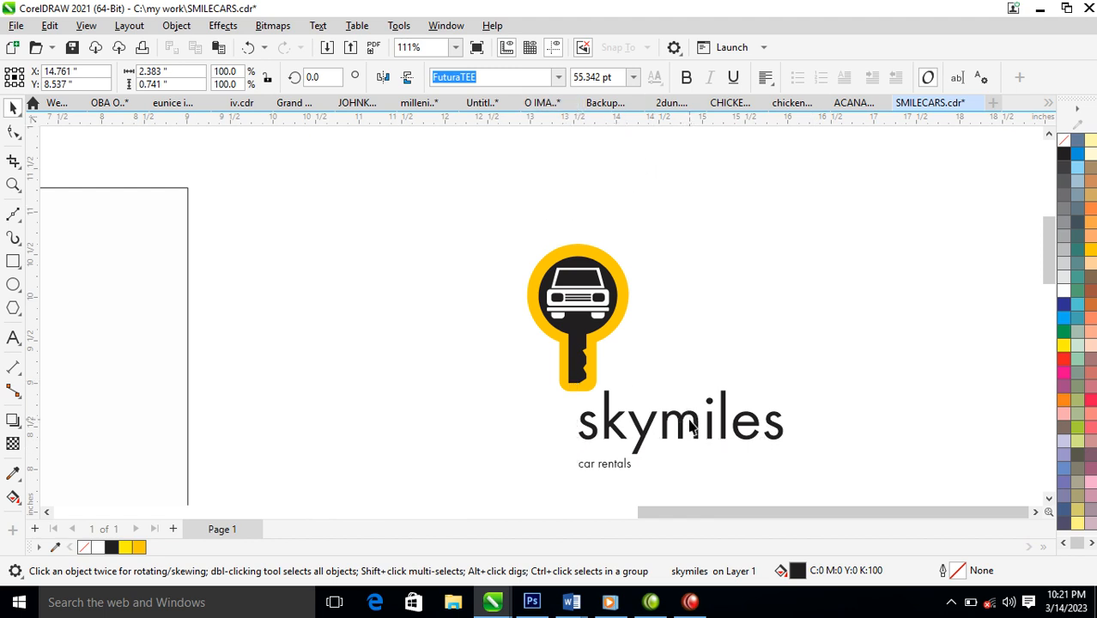
Capitalise the first letter of the large company name so it reads "Skymiles".
double_click(692, 421)
key("F8")
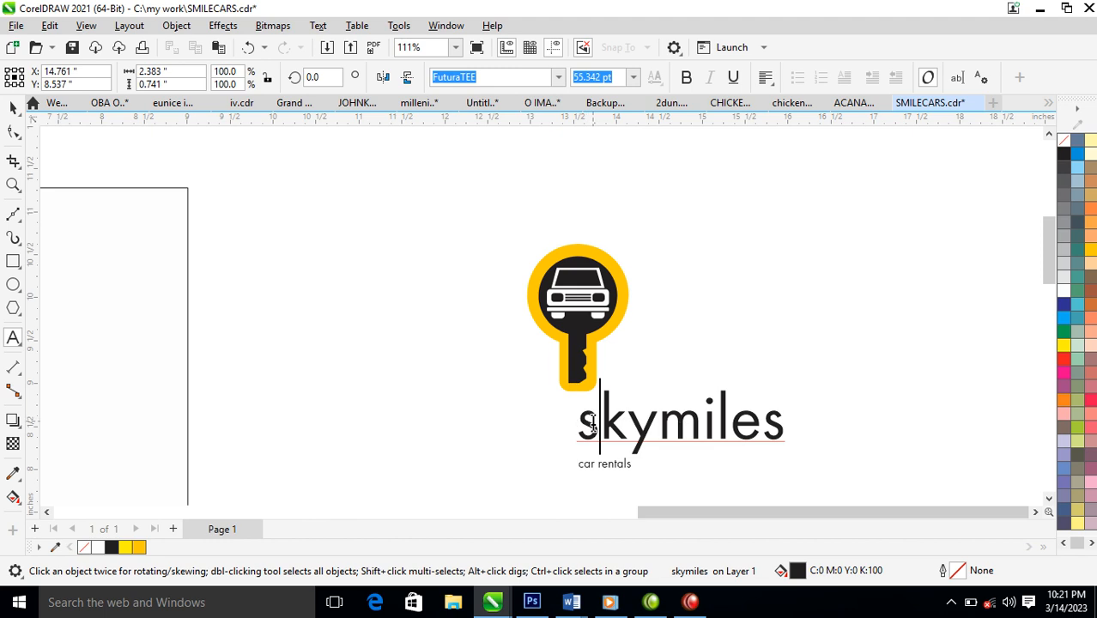
left_click_drag(591, 423, 584, 417)
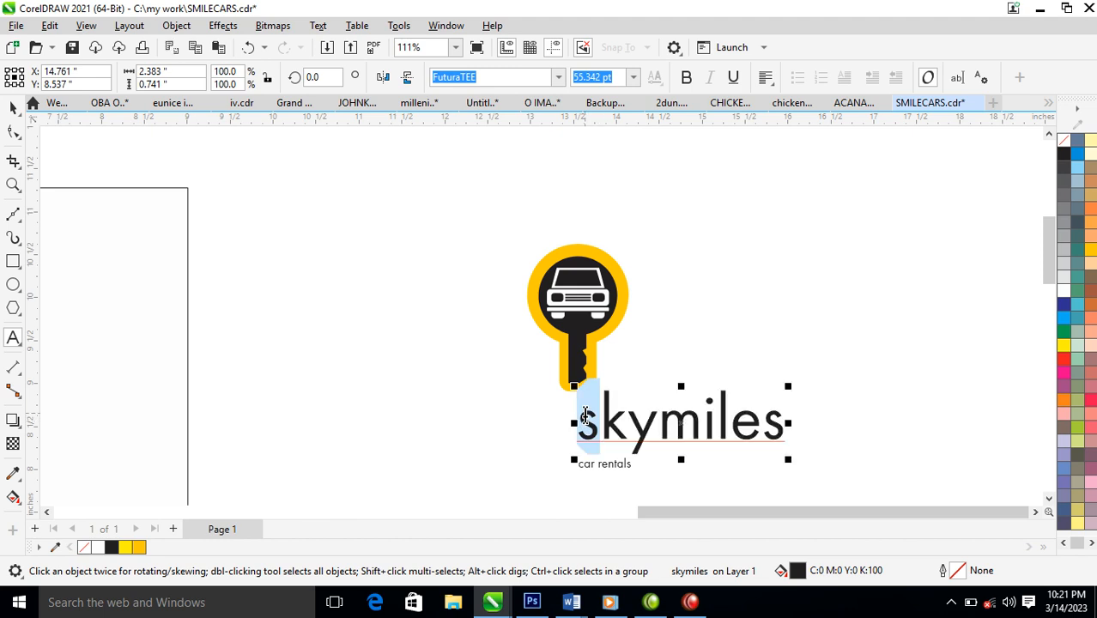
type("S")
key("ctrl+space")
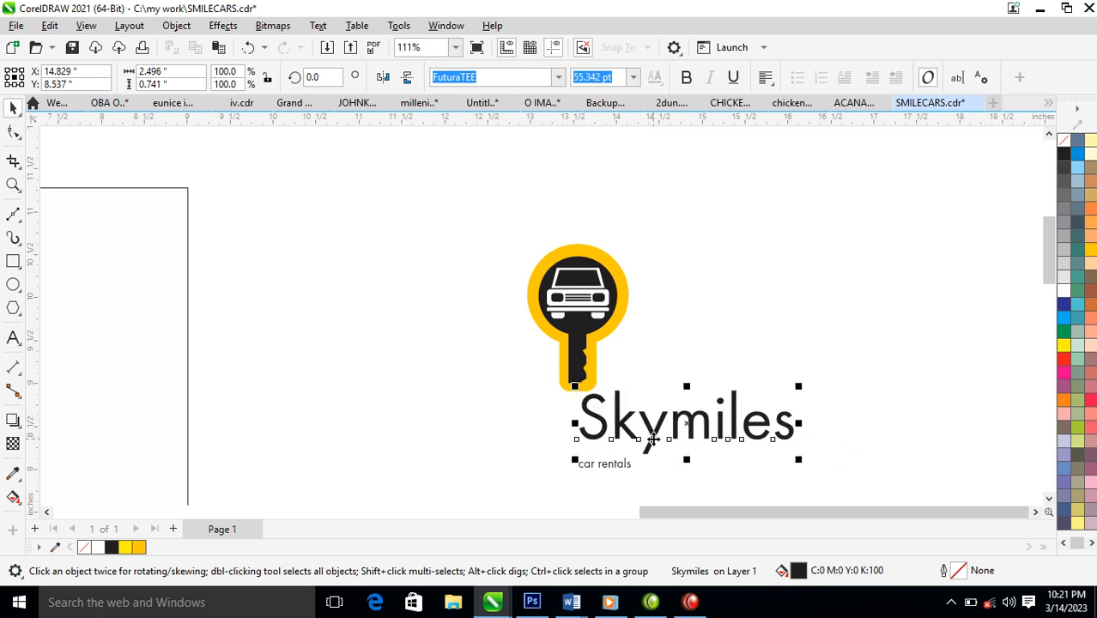
Make the "Skymiles" text italic and bold and position it directly beneath the key icon.
left_click(690, 421)
left_click_drag(686, 388, 622, 433)
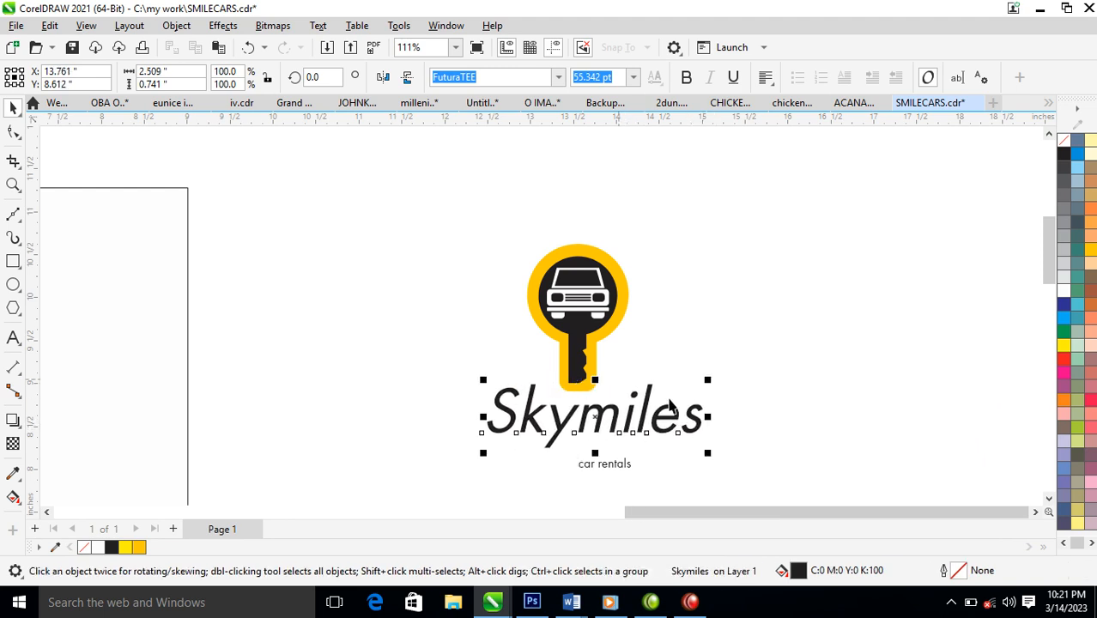
left_click(686, 77)
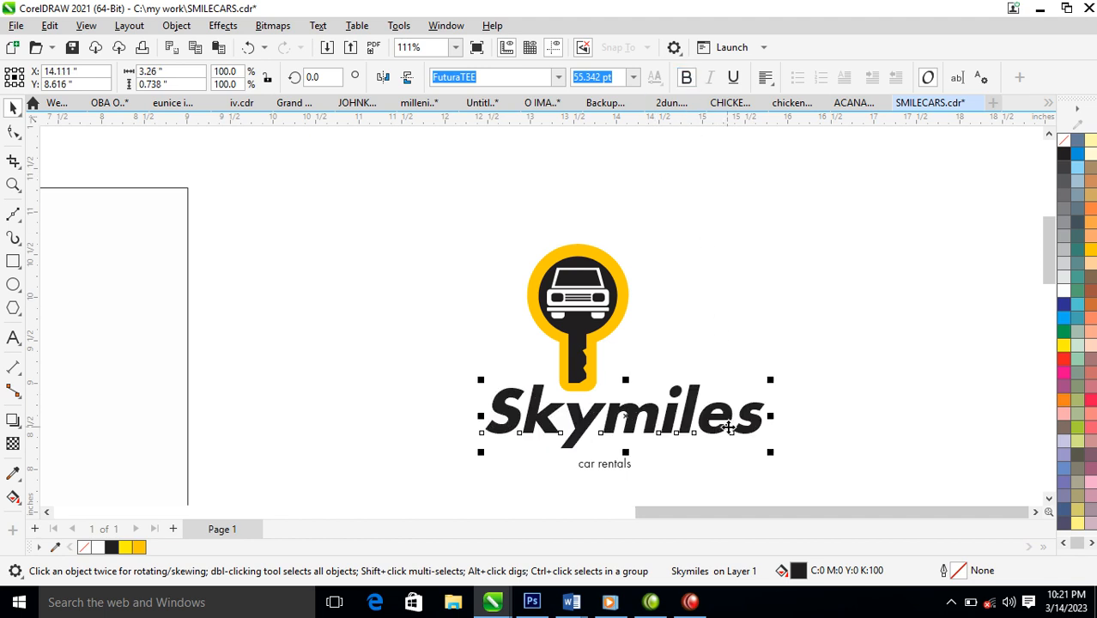
left_click_drag(726, 418, 717, 416)
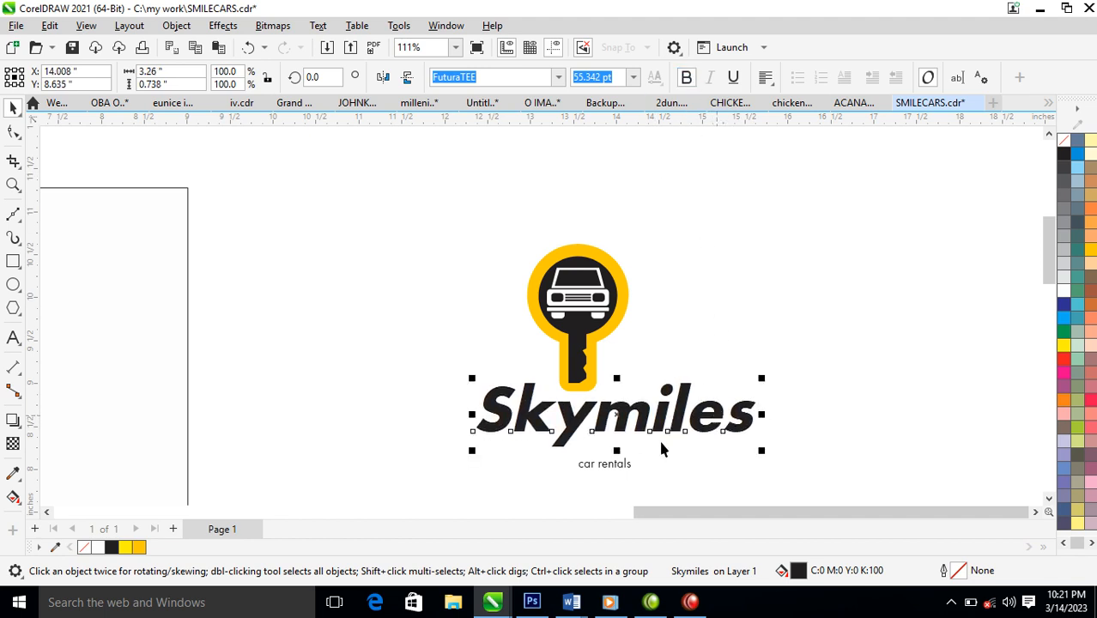
Convert the "car rentals" line to uppercase.
left_click(622, 464)
double_click(621, 464)
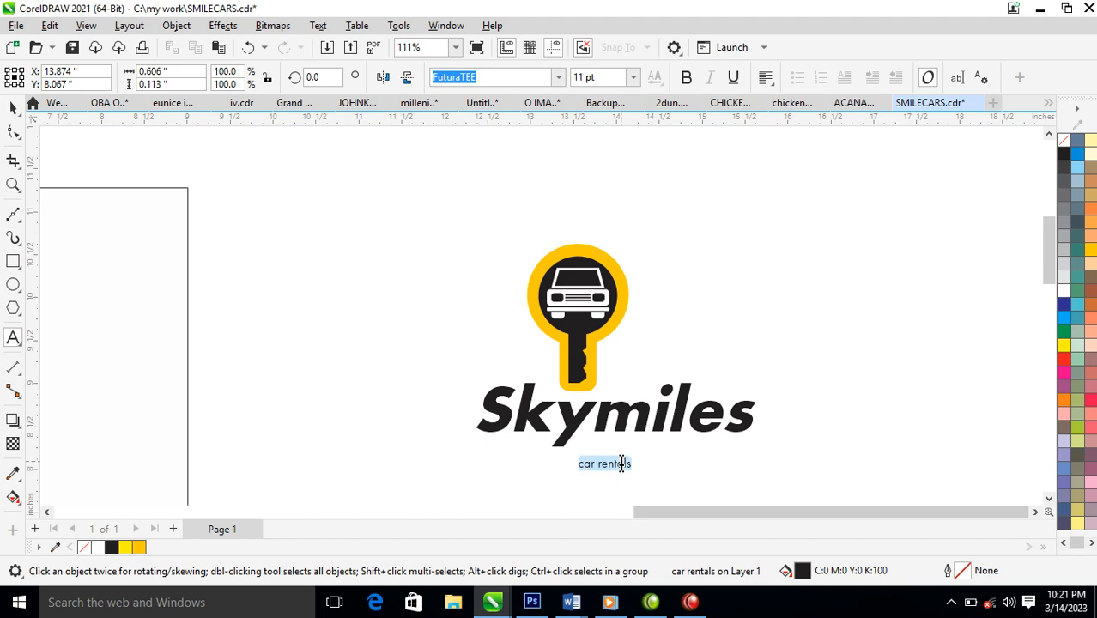
key("shift+F3")
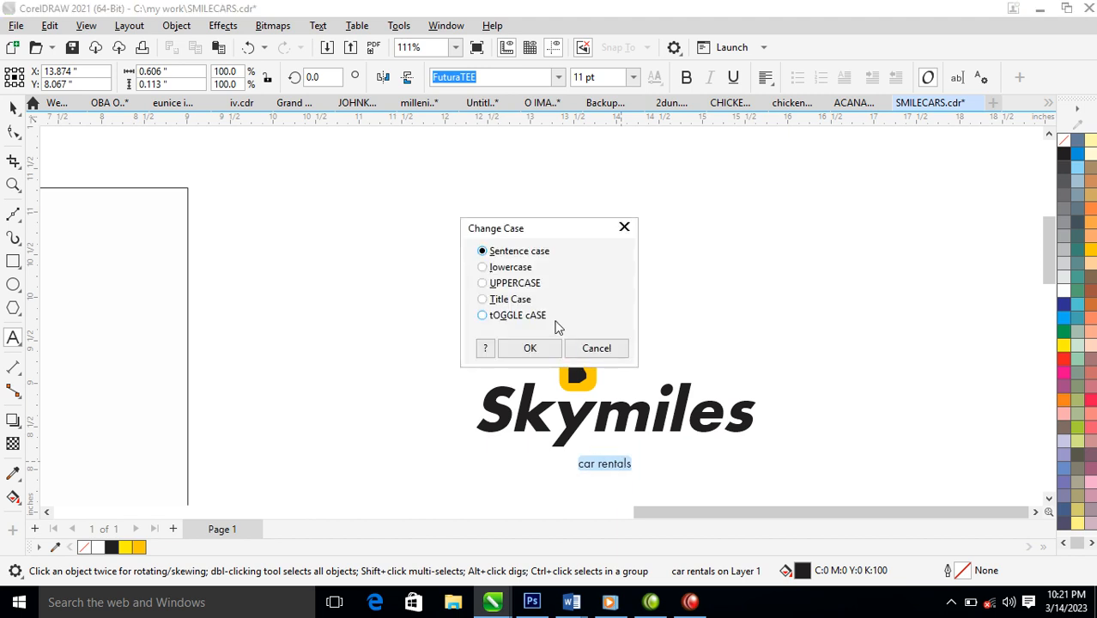
left_click(533, 348)
key("ctrl+space")
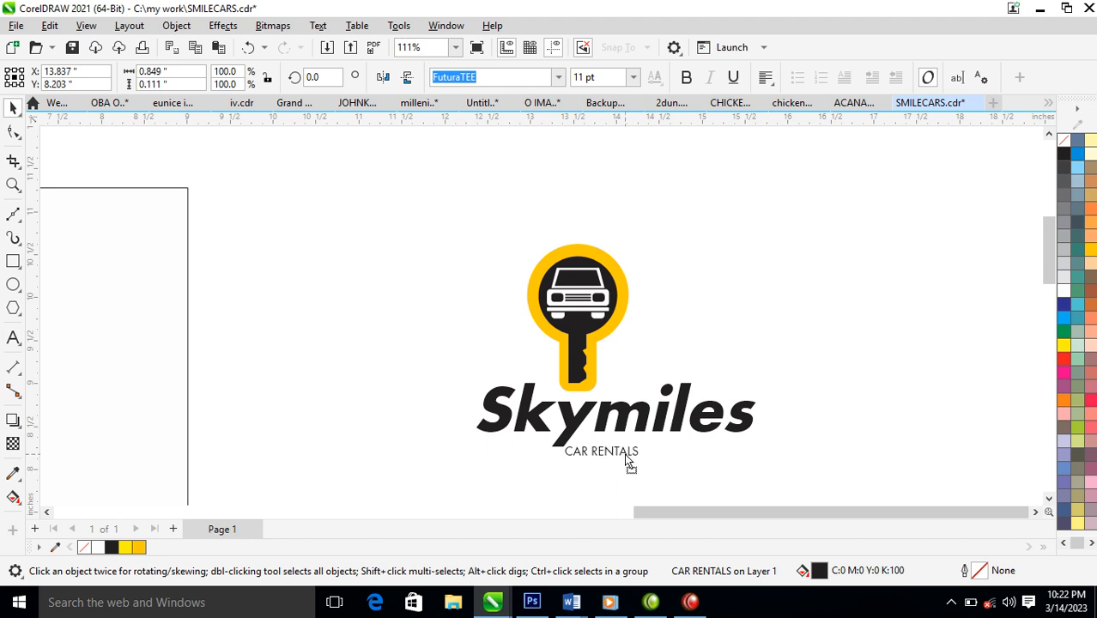
Enlarge "CAR RENTALS" to about 22 pt and centre it horizontally under "Skymiles".
left_click_drag(643, 456, 678, 486)
left_click(678, 420, "shift")
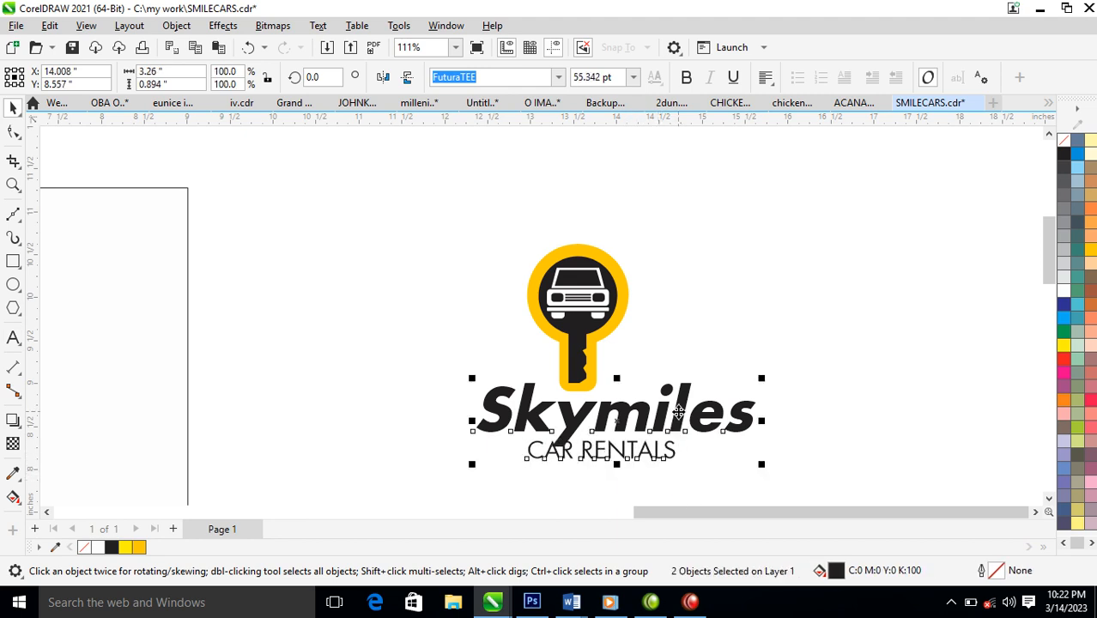
left_click(692, 339)
Tighten the letter spacing of "Skymiles" until the word is about 2.96 in wide.
left_click(713, 424)
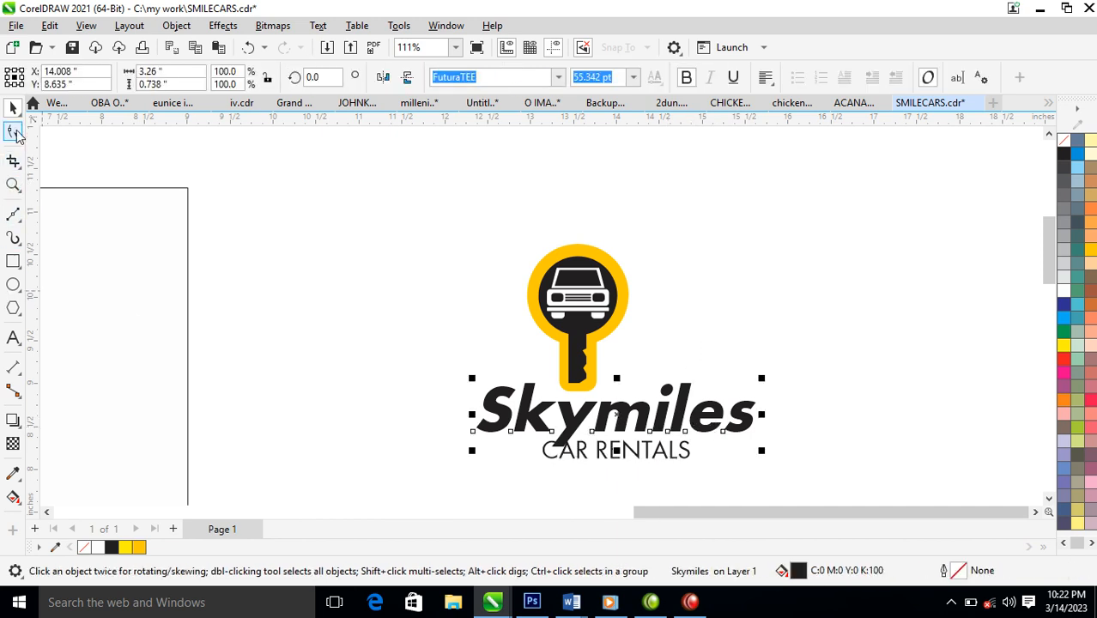
left_click(14, 133)
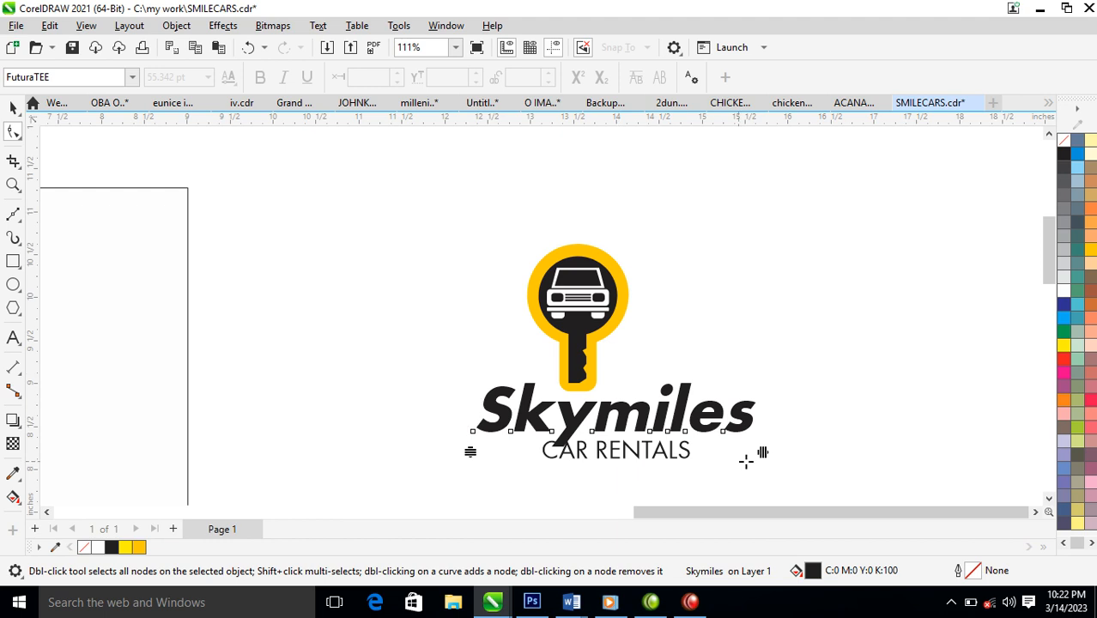
left_click_drag(762, 452, 730, 451)
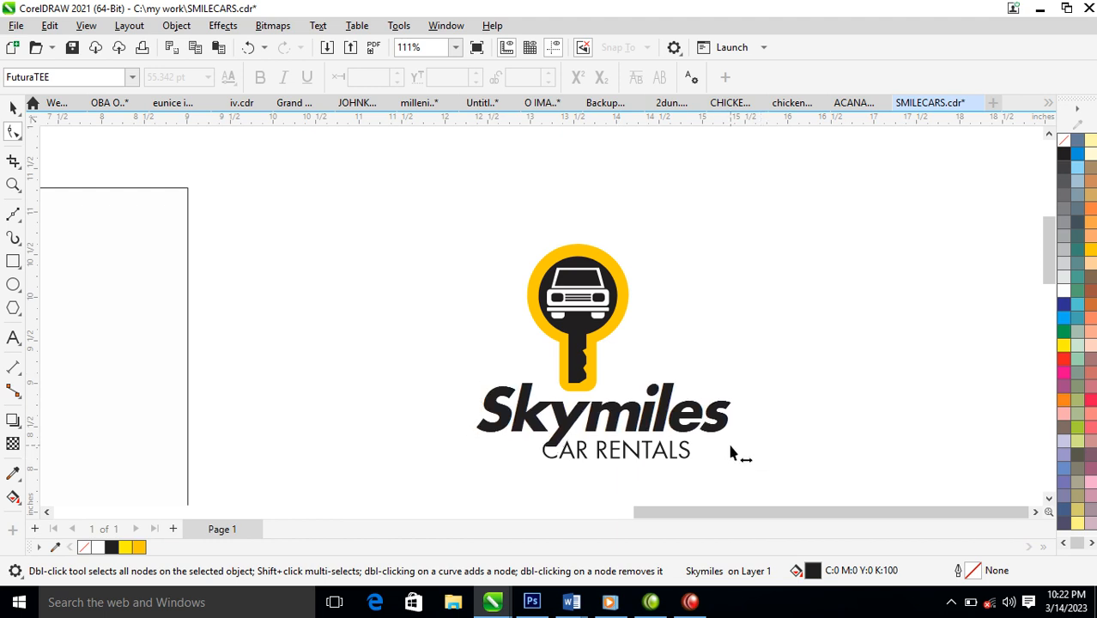
key("space")
Centre "Skymiles" and "CAR RENTALS" on the key icon's vertical axis.
left_click(674, 455, "shift")
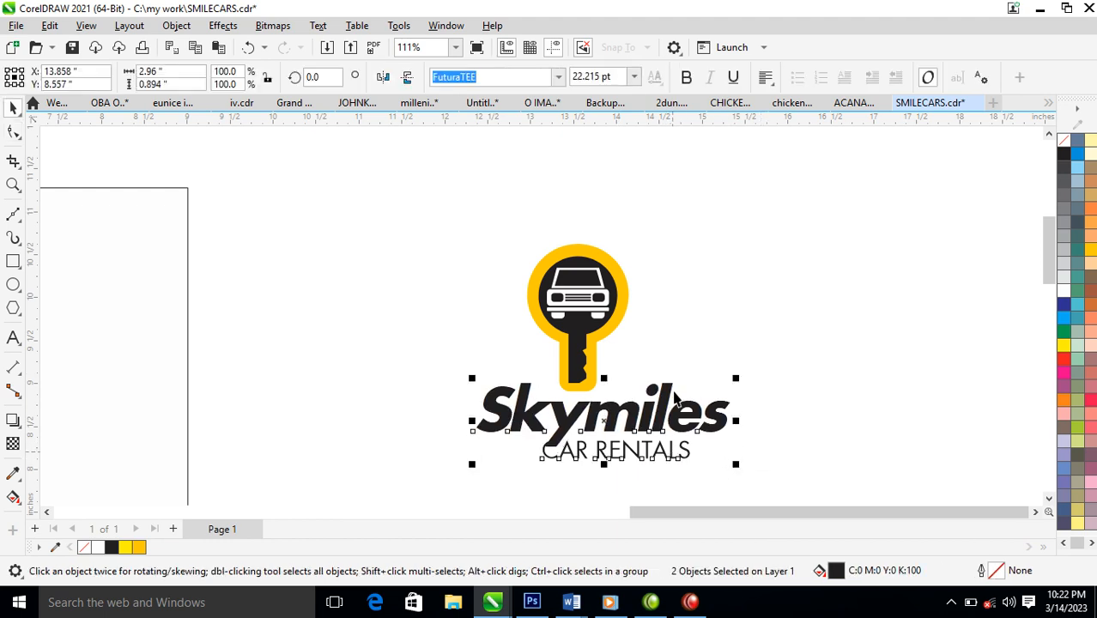
left_click(615, 330, "shift")
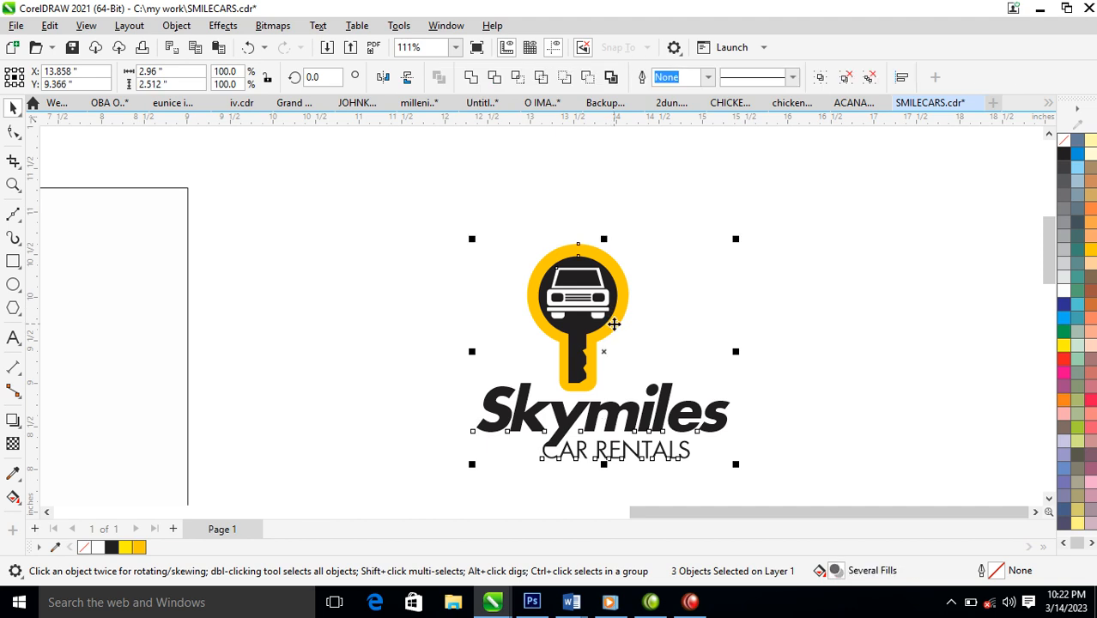
key("c")
left_click(648, 401)
key("Escape")
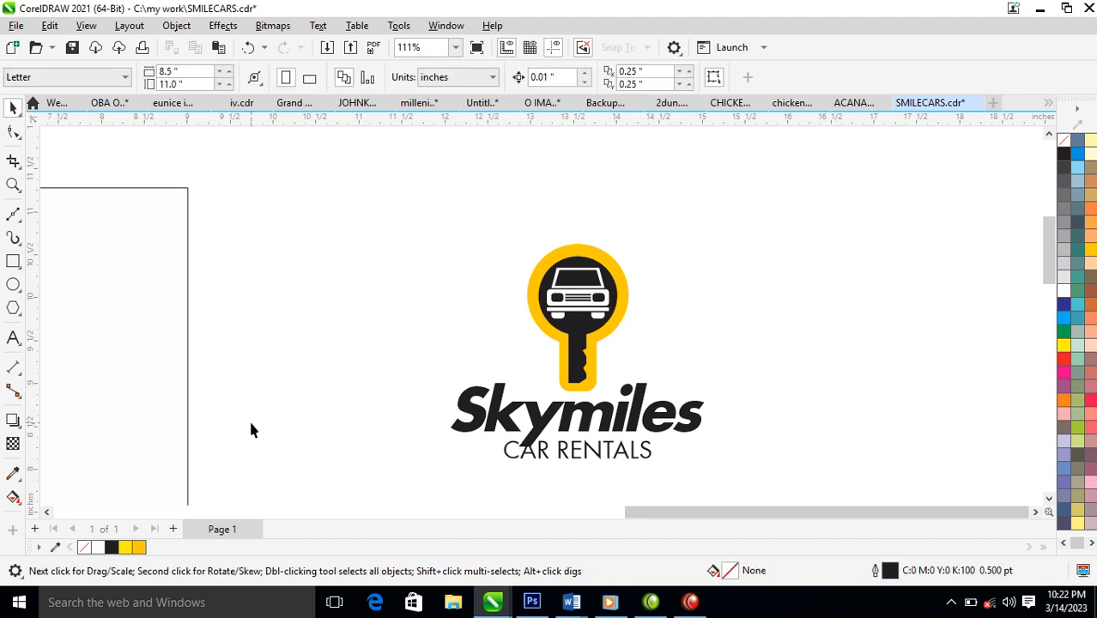
Trim the tail of the "y" in "Skymiles" with a temporary rectangle around "CAR RENTALS", then remove the rectangle.
left_click(13, 261)
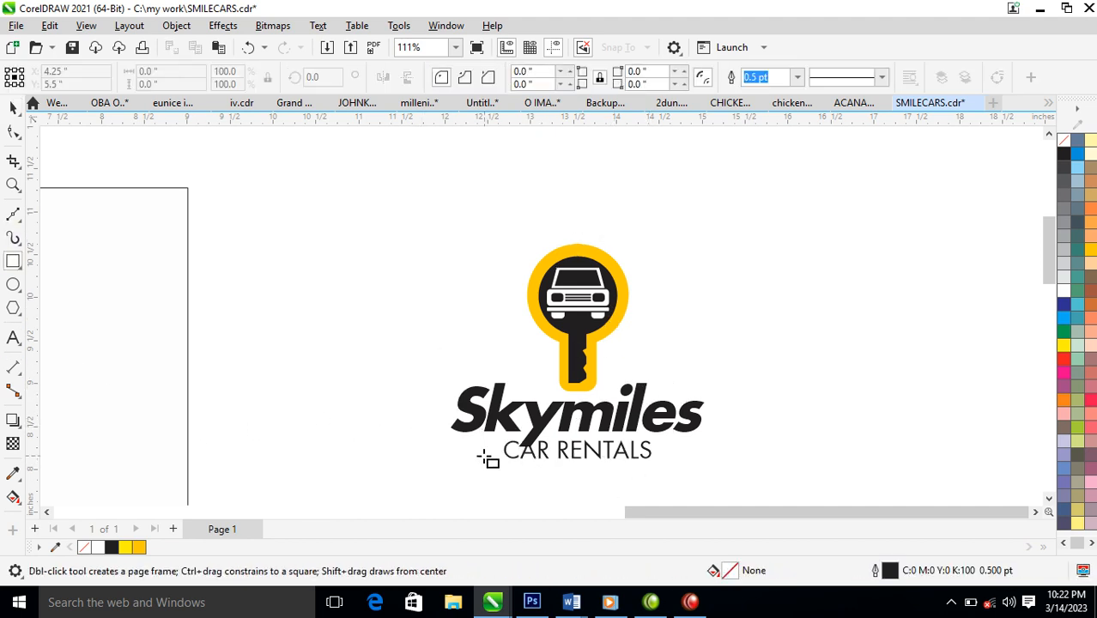
left_click_drag(490, 441, 671, 484)
key("space")
left_click(693, 420, "shift")
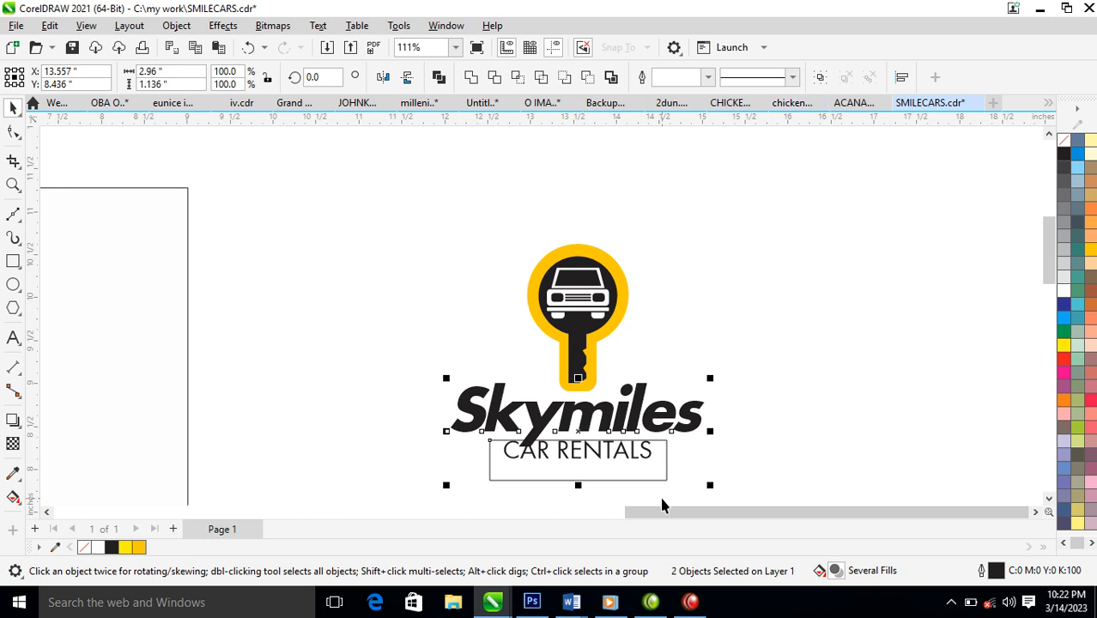
left_click(666, 466)
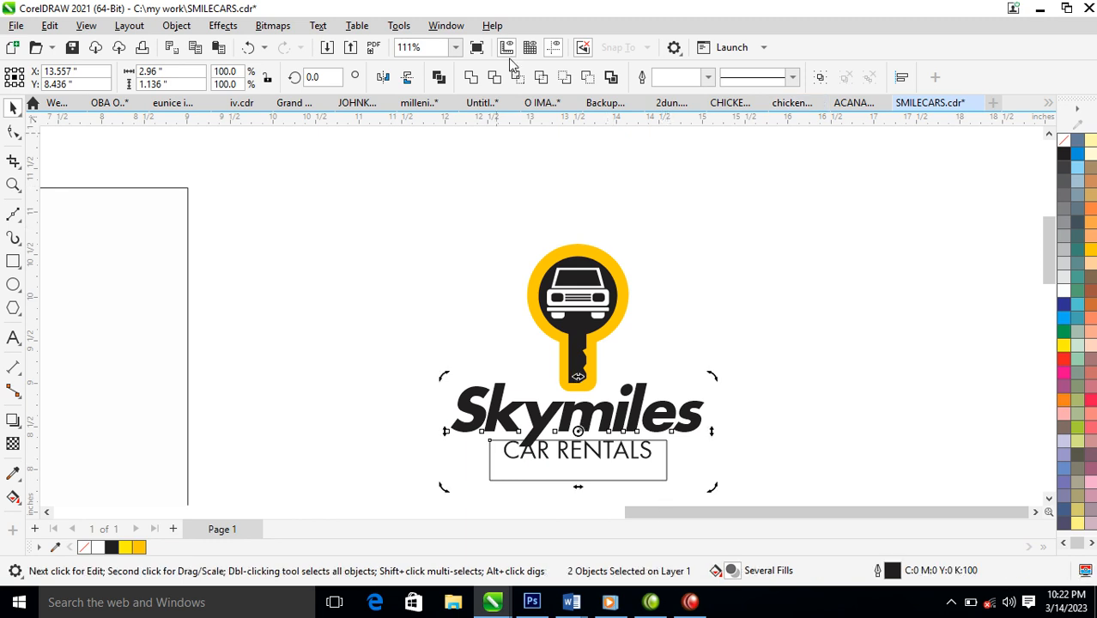
left_click(696, 457)
left_click(663, 459)
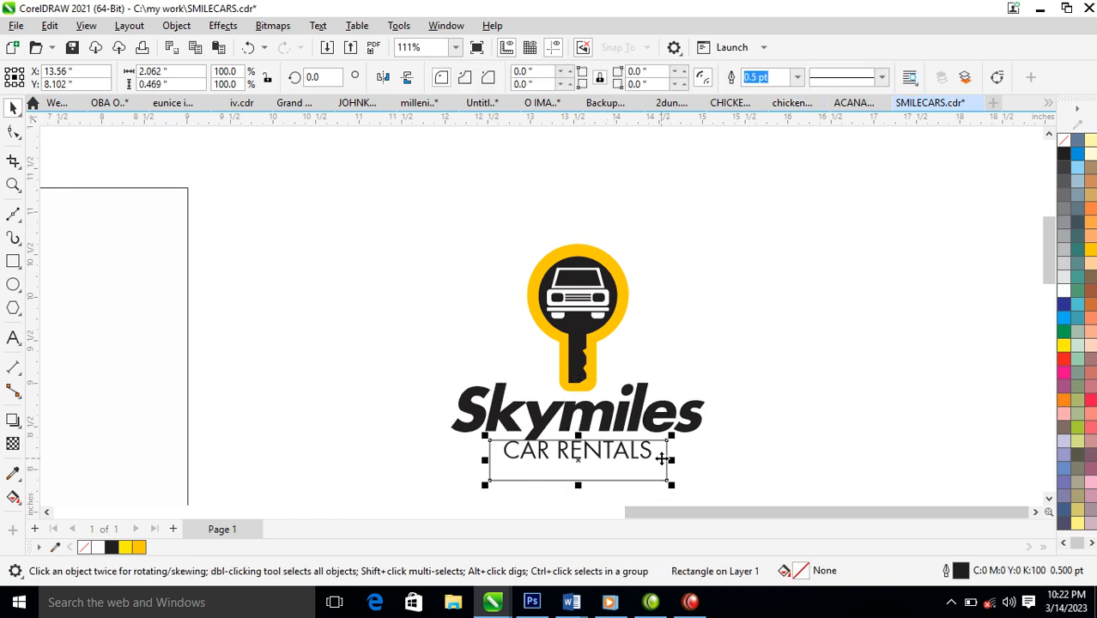
left_click(652, 446)
Move the silver van image and the complete logo onto the 9 by 9 inch background, with the logo in its upper right.
scroll(478, 324, "down", 5)
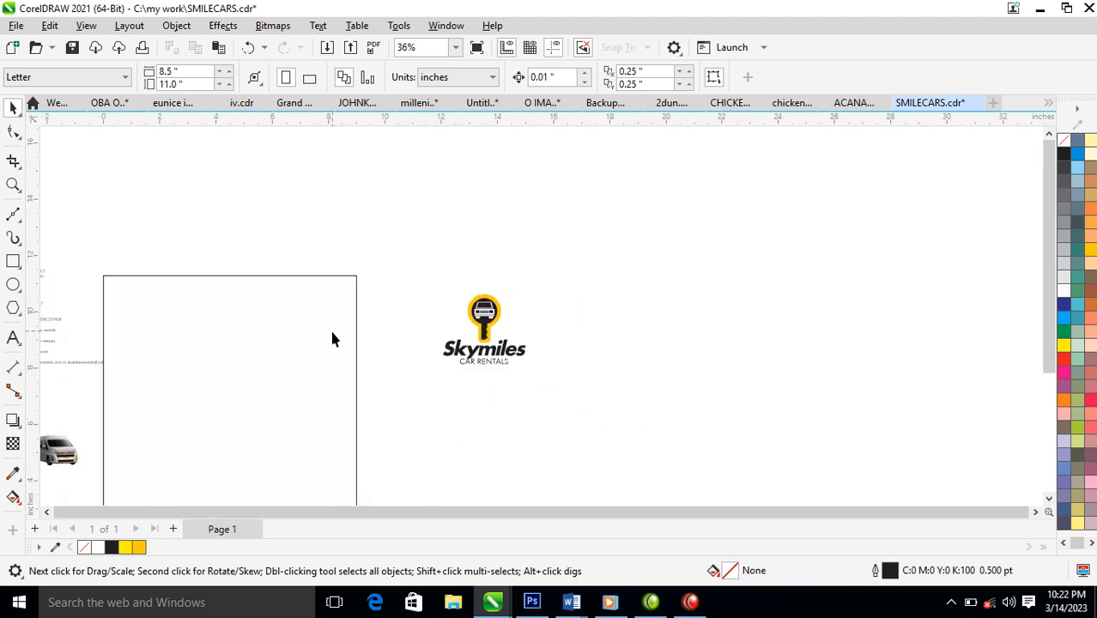
key("z")
left_click_drag(605, 264, 81, 465)
key("space")
left_click(478, 271)
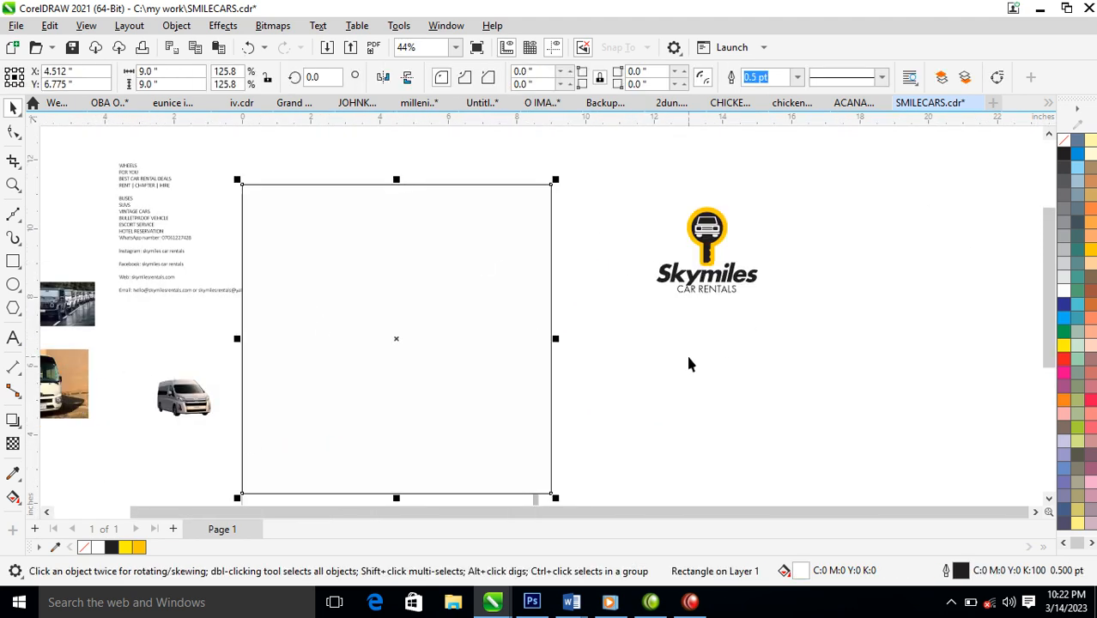
left_click_drag(204, 400, 355, 302)
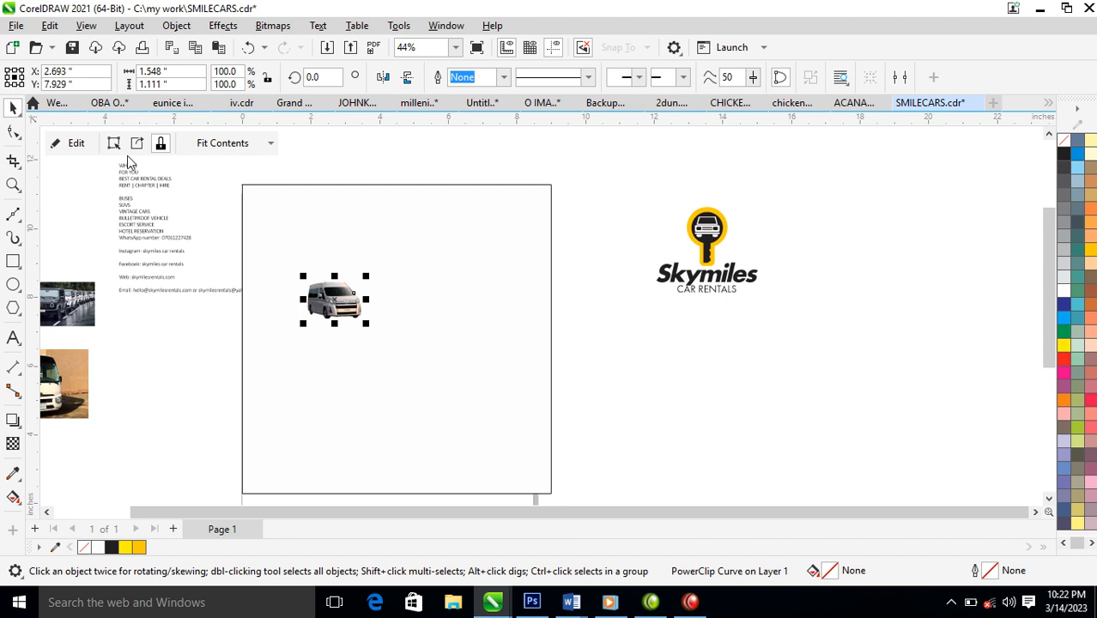
left_click_drag(617, 164, 807, 315)
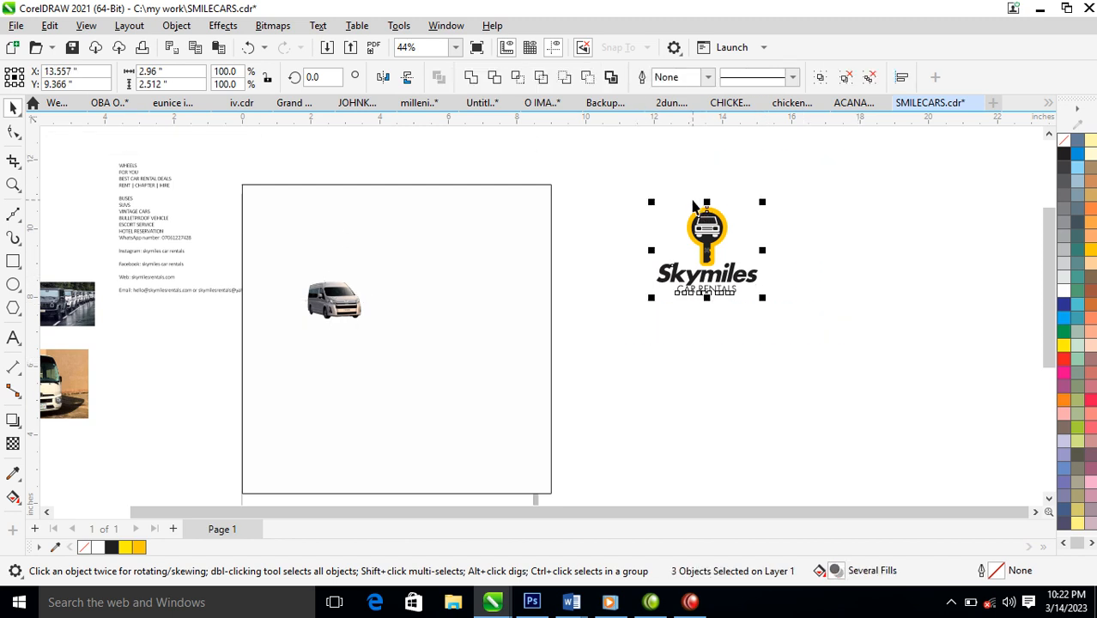
left_click_drag(725, 223, 470, 215)
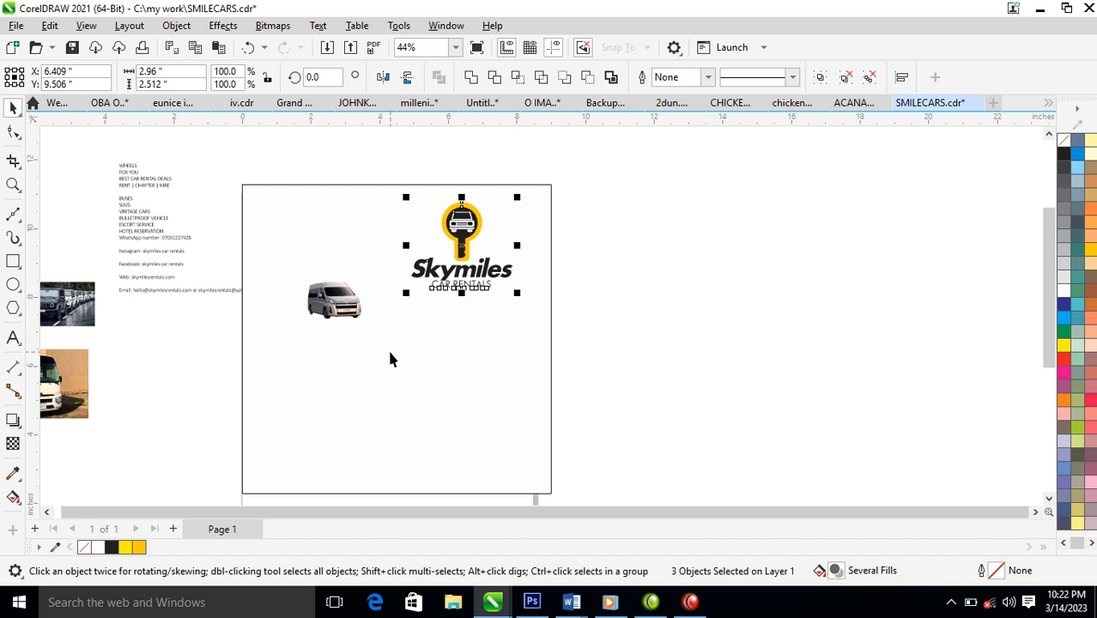
Draw a circle about 7.64 in across over the background, fill it with C0 M20 Y100 K0 yellow and remove its outline.
left_click(15, 285)
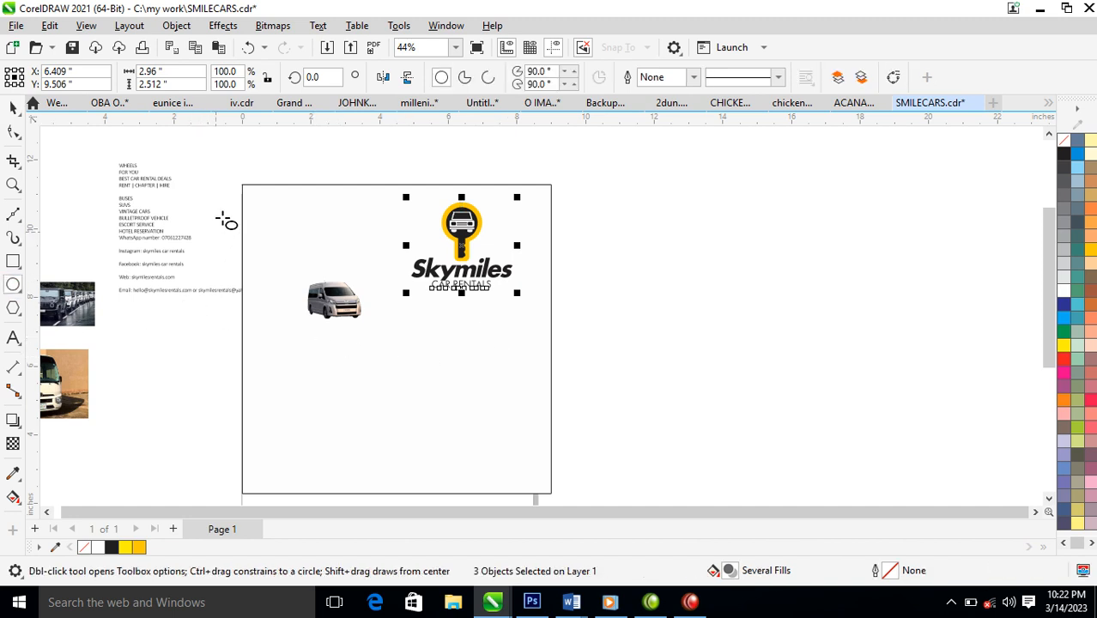
left_click_drag(222, 213, 485, 450)
key("space")
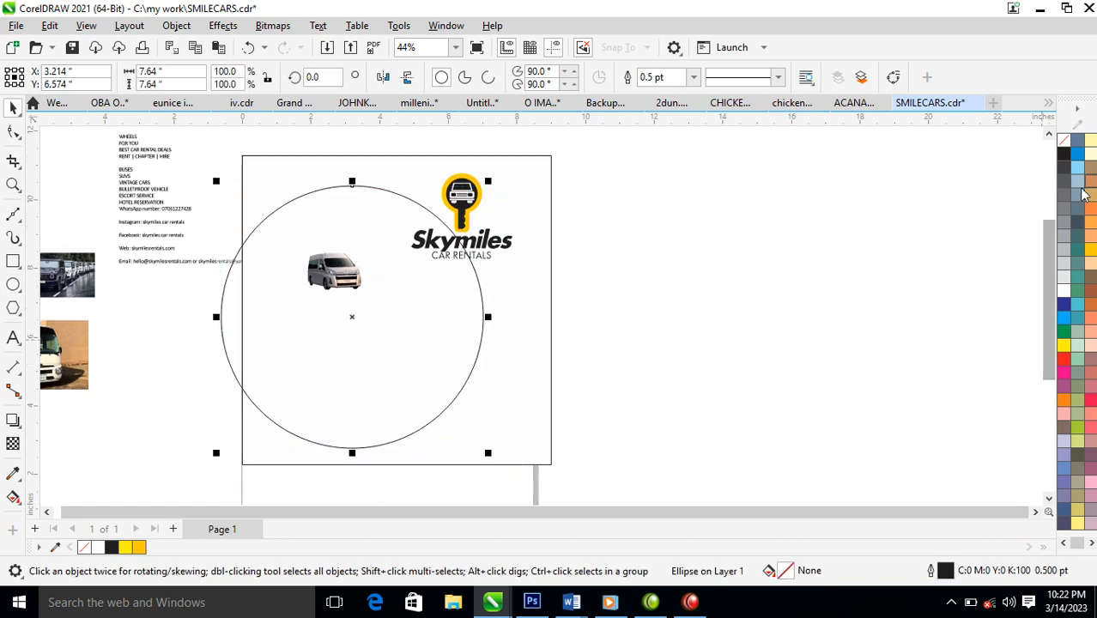
left_click(1091, 251)
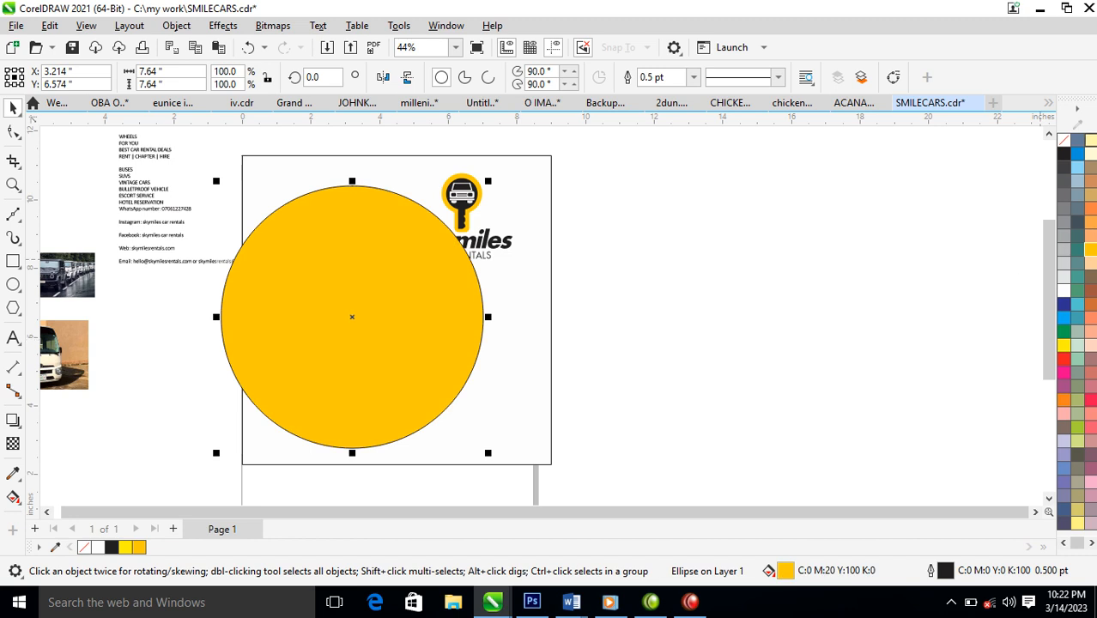
right_click(1057, 144)
left_click(1015, 158)
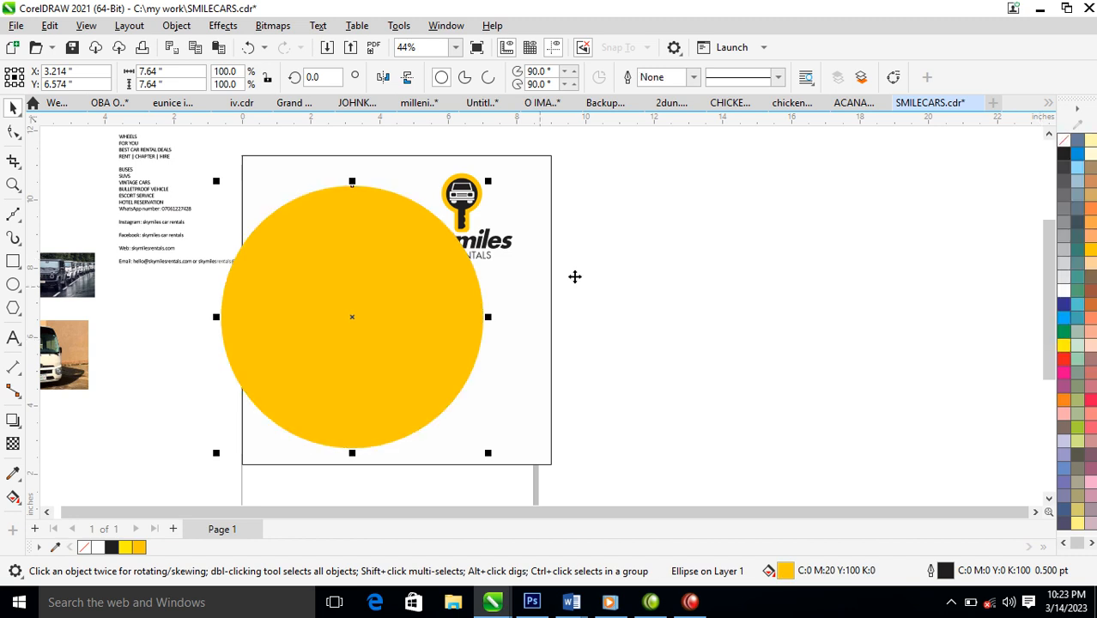
PowerClip the yellow circle inside the background square and shift it so the square's left edge crops it.
left_click_drag(422, 331, 539, 213)
left_click(612, 322)
left_click(522, 290, "ctrl")
left_click_drag(528, 267, 349, 375)
Enlarge the van image to about 4.79 in wide and place it over the lower right of the yellow circle.
left_click(341, 280)
left_click_drag(365, 295, 421, 379)
left_click_drag(360, 299, 384, 338)
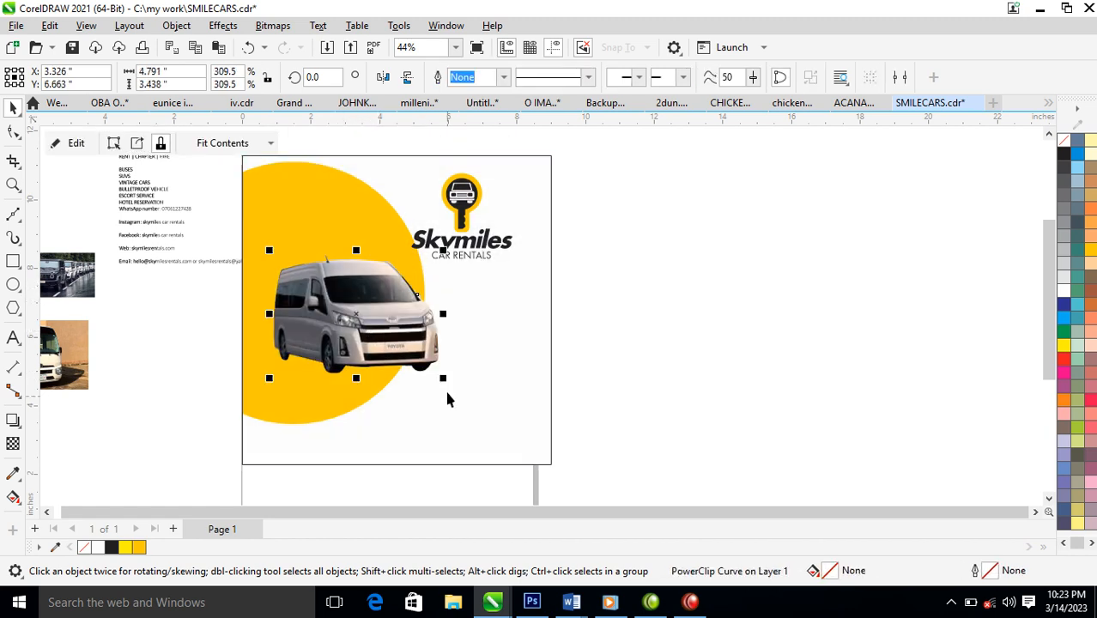
Convert the van image to a 300 dpi Grayscale (8-bit) bitmap with a transparent background.
key("alt+b")
key("Return")
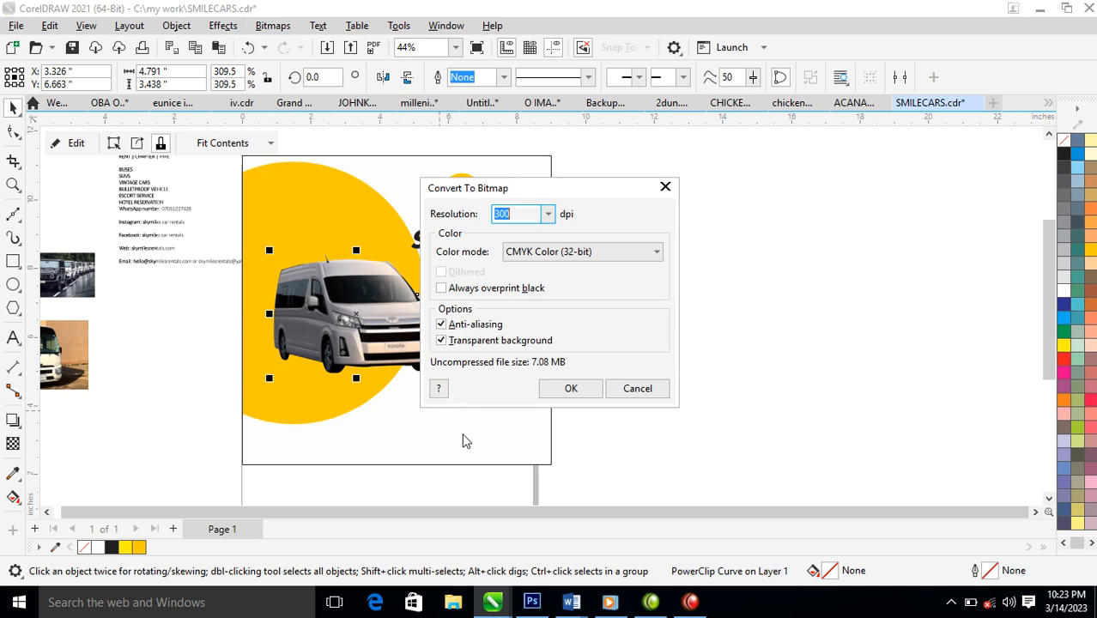
left_click(619, 249)
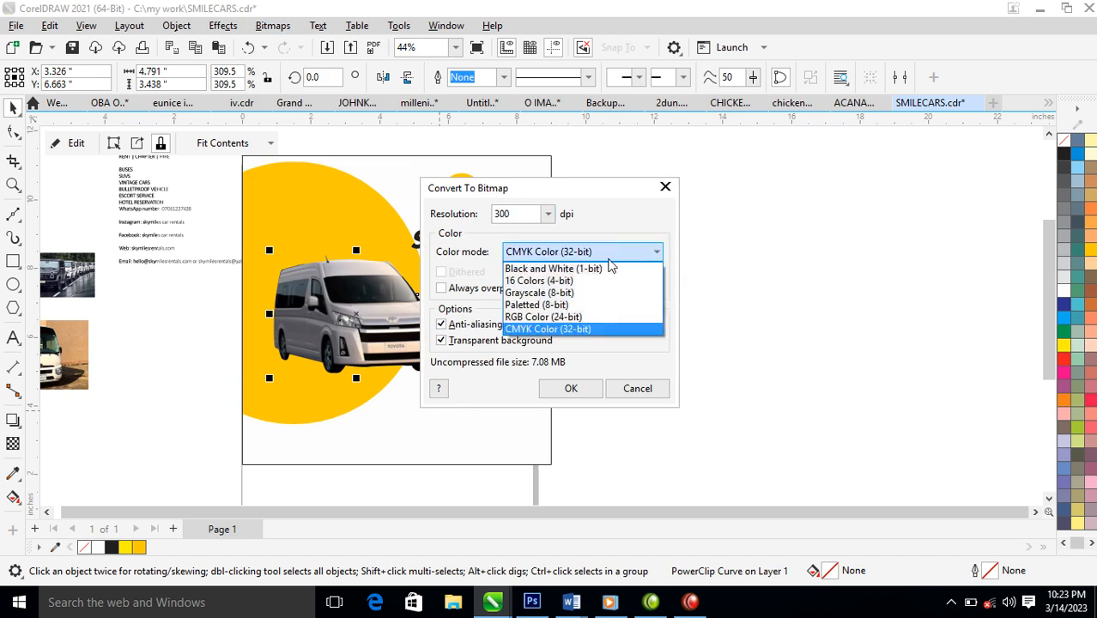
left_click(549, 292)
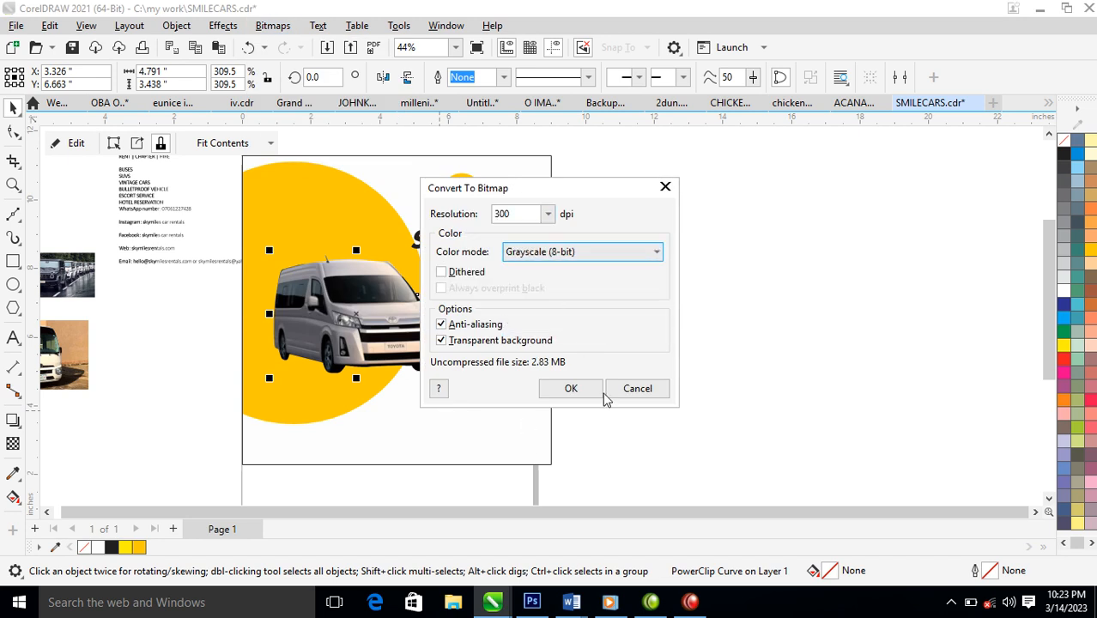
left_click(597, 391)
Add a low, flat drop shadow spreading from the van's base, with opacity 50 and feathering 70.
key("z")
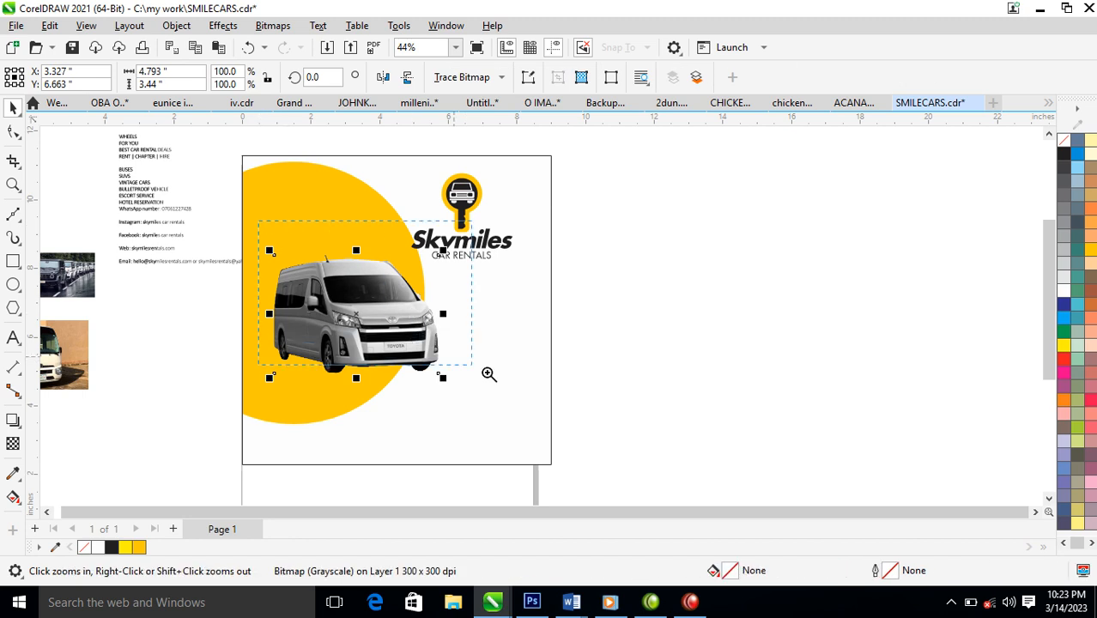
left_click(431, 348)
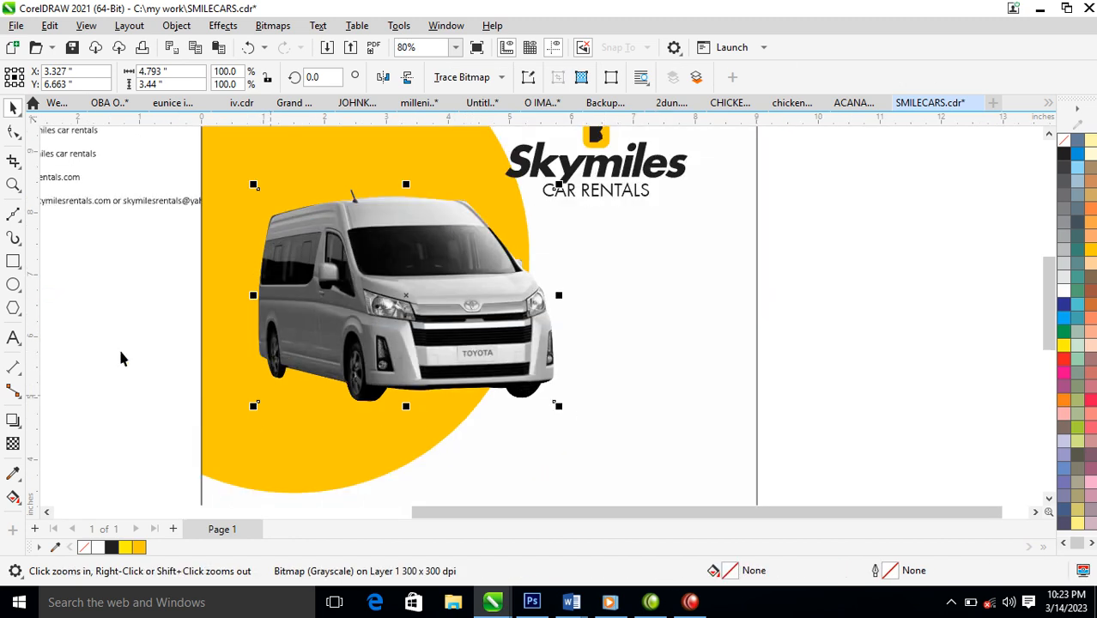
left_click(13, 419)
left_click_drag(407, 400, 420, 377)
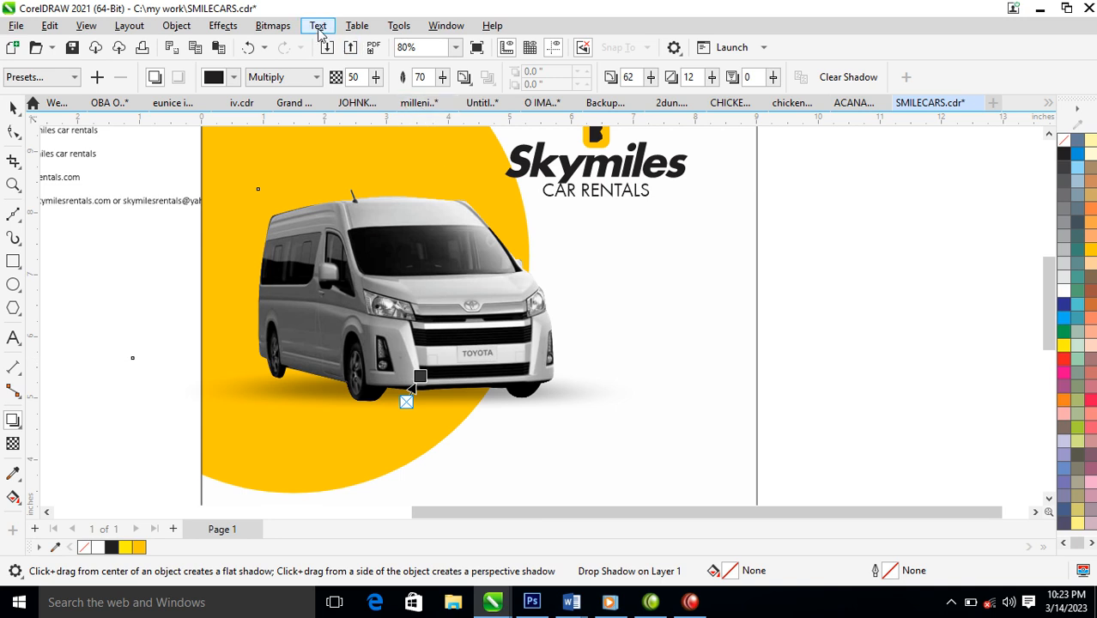
Break the drop shadow apart from the van and narrow it to about 7.91 in wide.
left_click(176, 26)
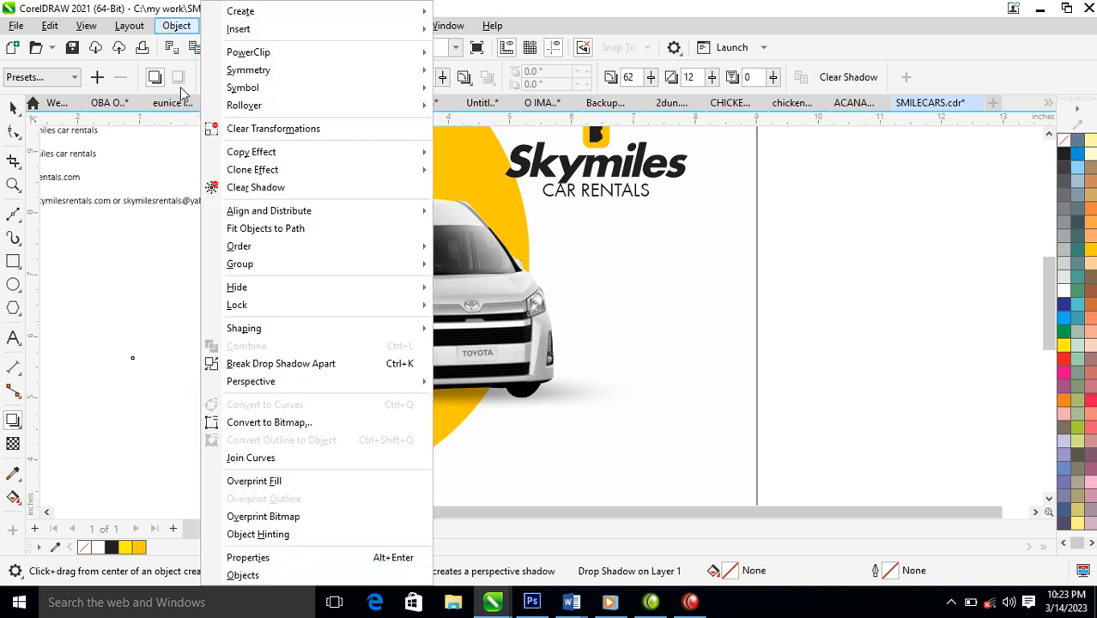
left_click(311, 364)
key("space")
left_click(908, 304)
left_click(583, 387)
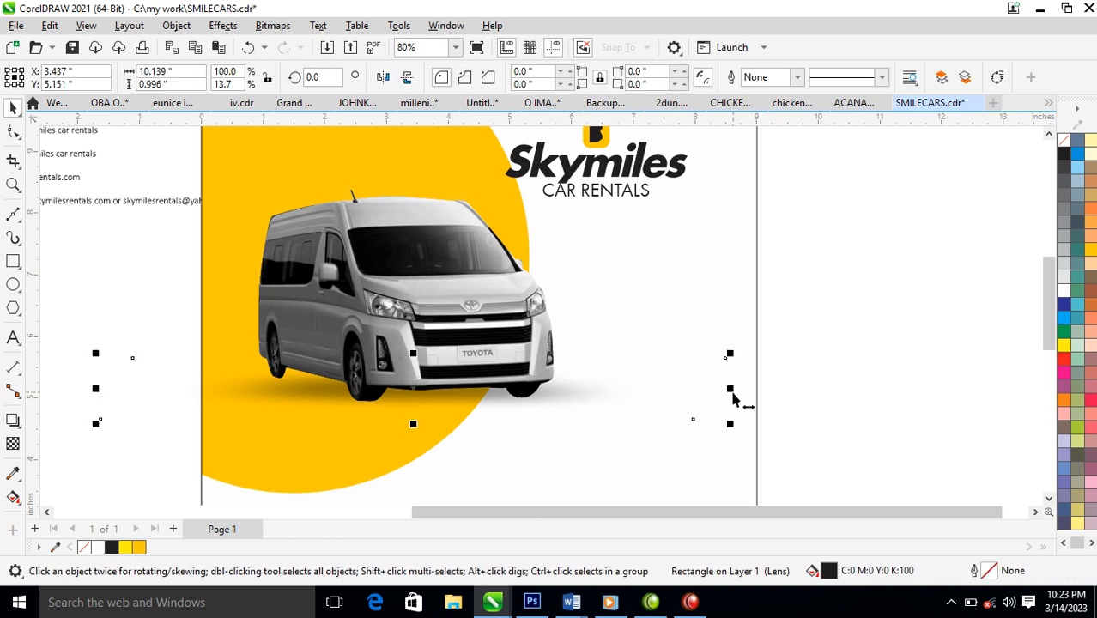
left_click_drag(730, 392, 661, 392)
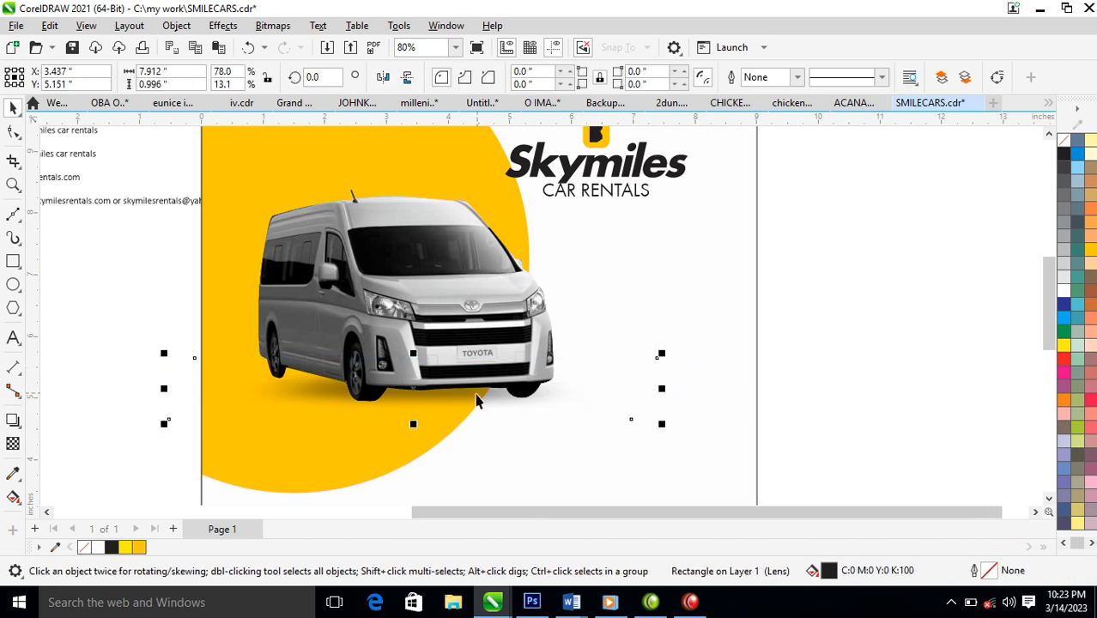
Duplicate the shadow beneath the van's front and rear wheels, narrowing the copies to about 7.47 in wide.
left_click_drag(413, 389, 409, 390)
right_click(418, 392)
left_click(386, 406)
left_click_drag(492, 384, 457, 381)
left_click_drag(624, 369, 597, 368)
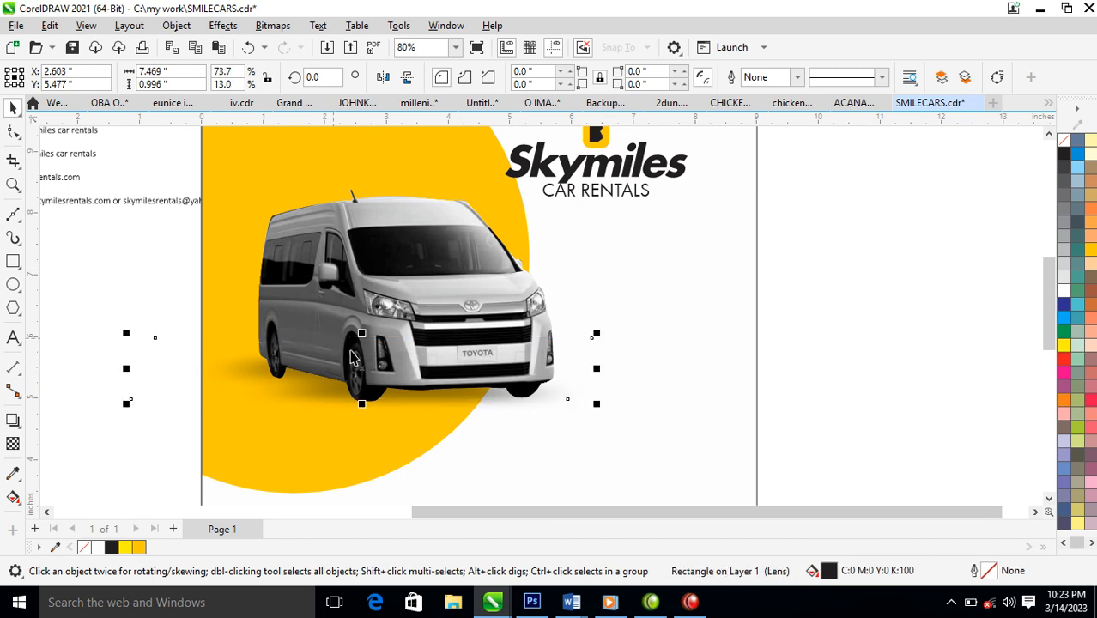
left_click_drag(362, 365, 374, 370)
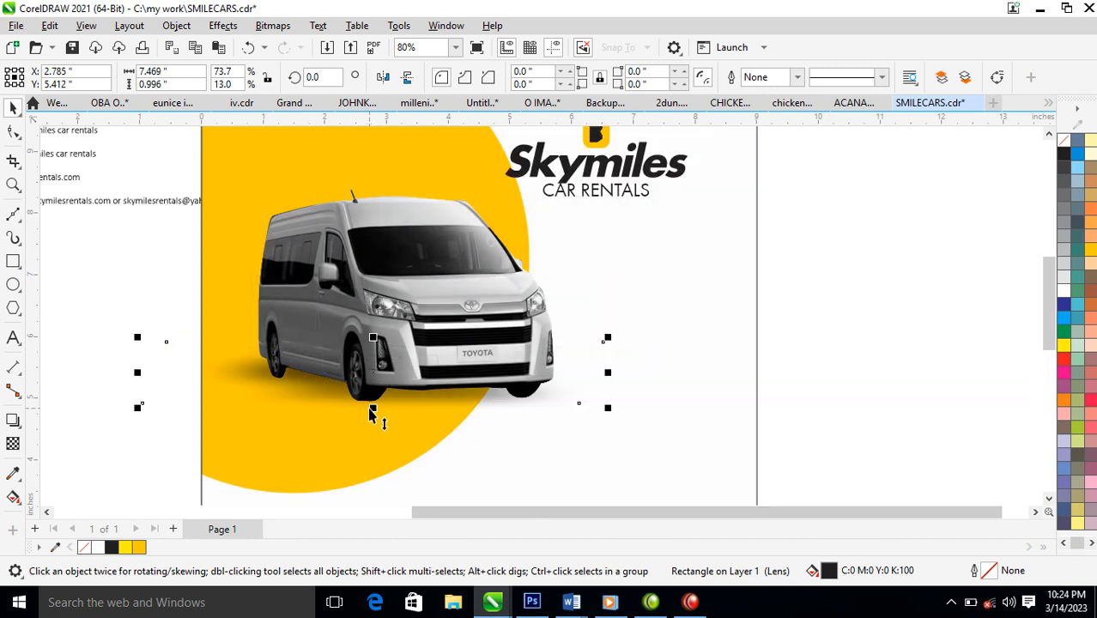
left_click_drag(373, 372, 416, 378)
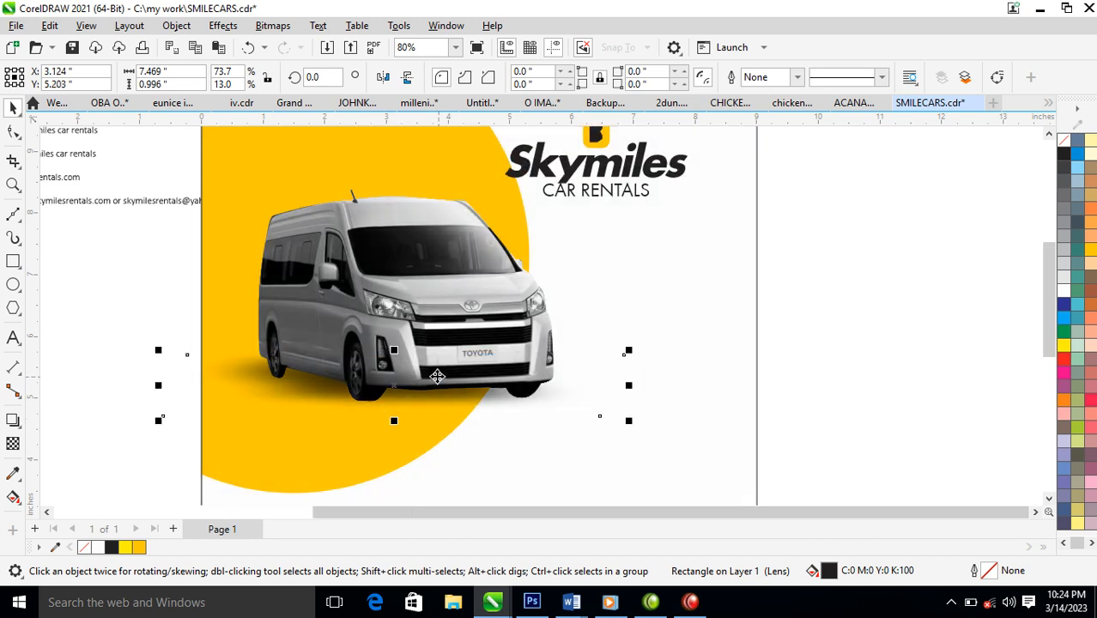
Group all the shadow pieces together with the grayscale van.
scroll(439, 377, "down", 2)
left_click_drag(156, 296, 643, 404)
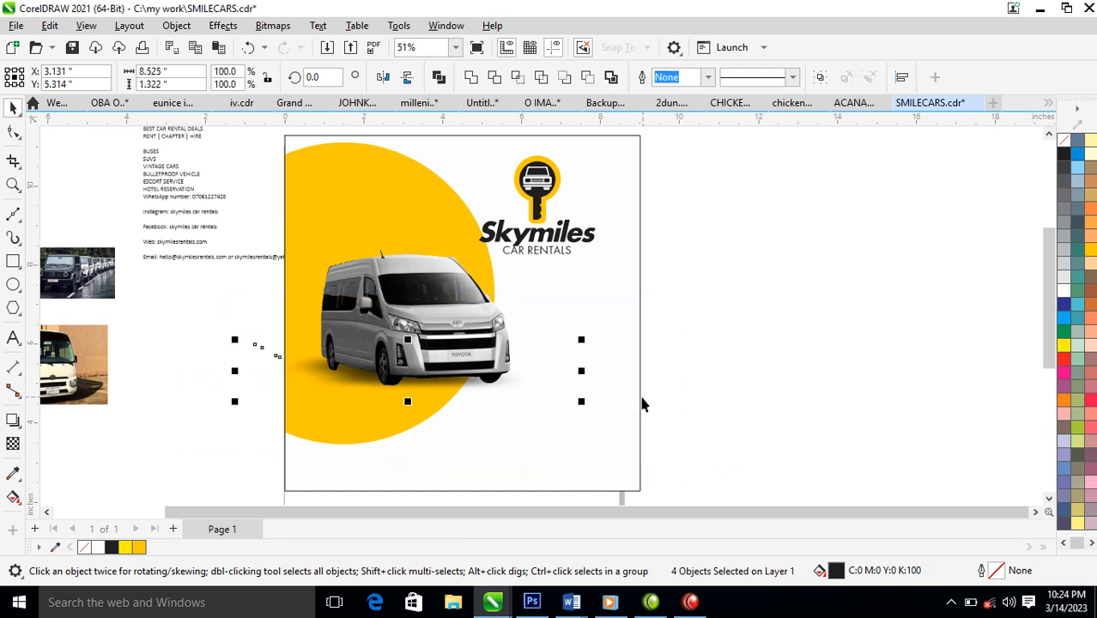
left_click(427, 279, "shift")
key("ctrl+g")
PowerClip the van group inside the background square and reposition it over the middle of the yellow circle.
left_click_drag(478, 327, 589, 365)
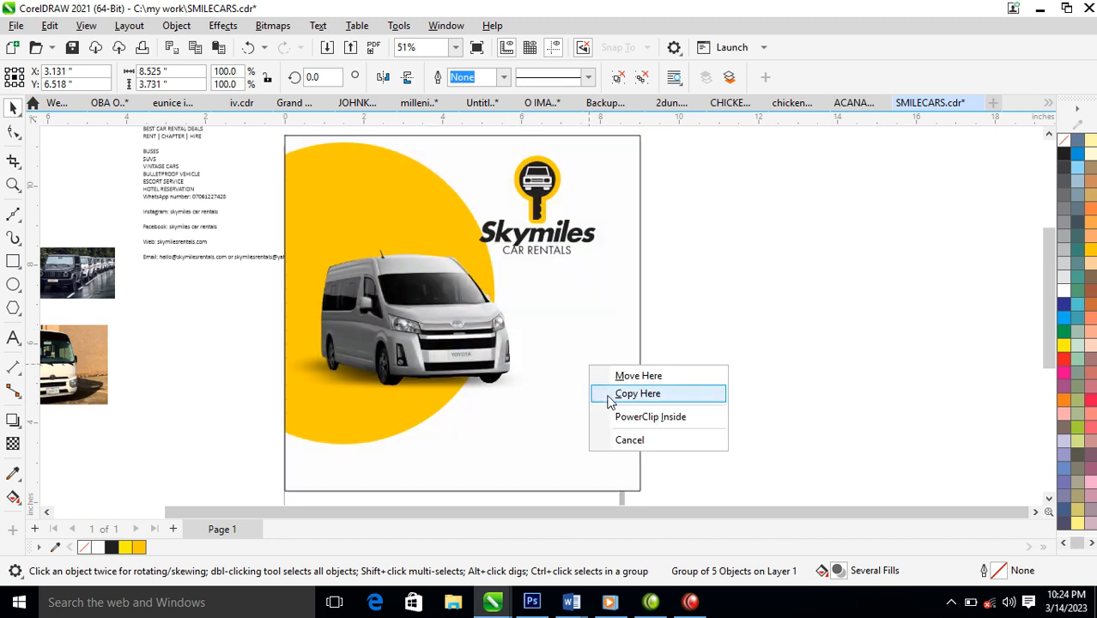
left_click(627, 416)
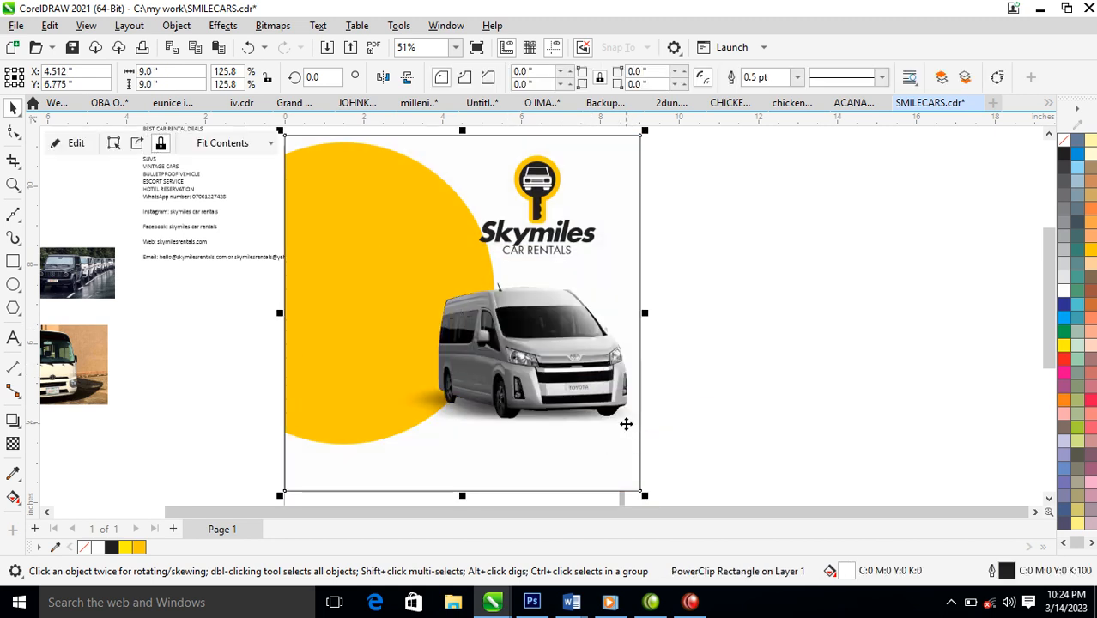
left_click(582, 409, "ctrl")
left_click_drag(598, 378, 462, 321)
left_click(762, 279)
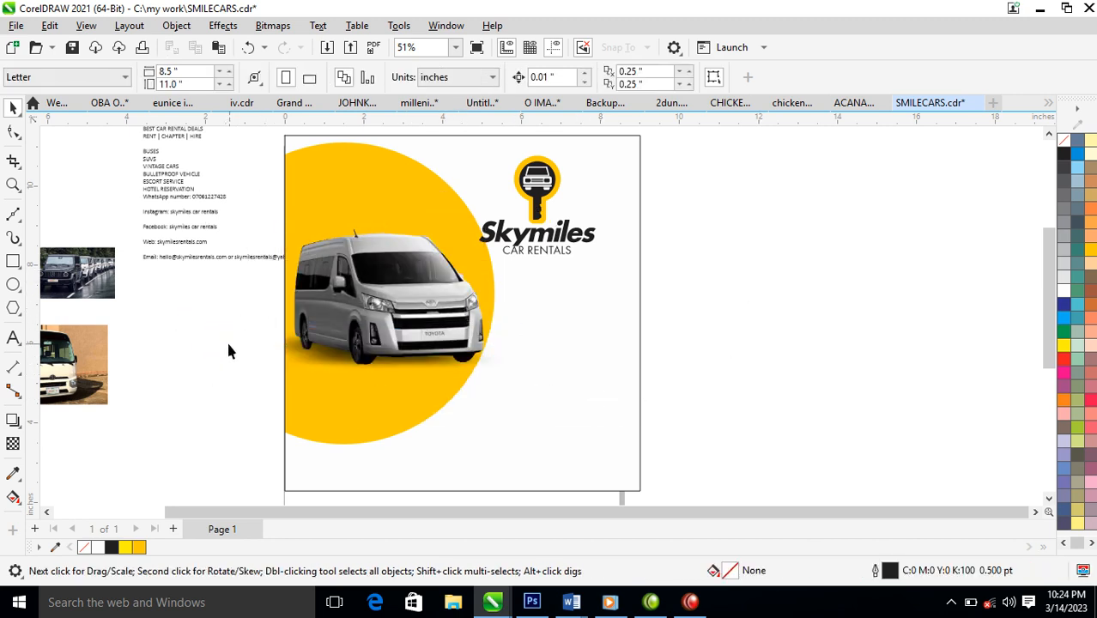
Draw a square below the logo, rotate it 45 degrees into a diamond and scale it to about 4.36 in.
left_click(13, 260)
left_click_drag(476, 286, 629, 435)
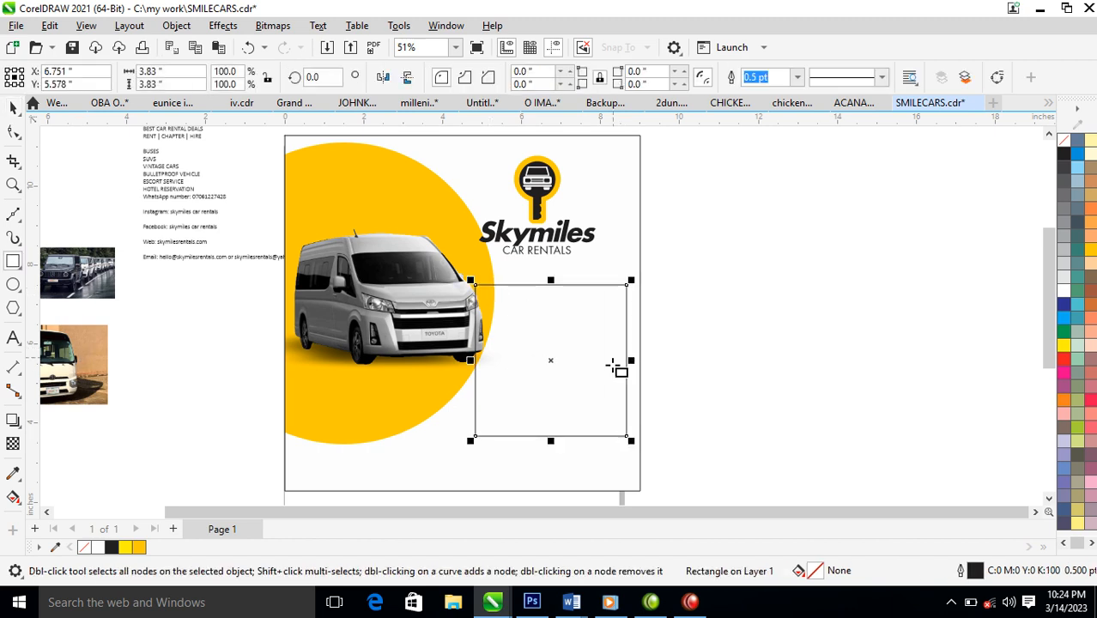
key("space")
left_click(567, 296)
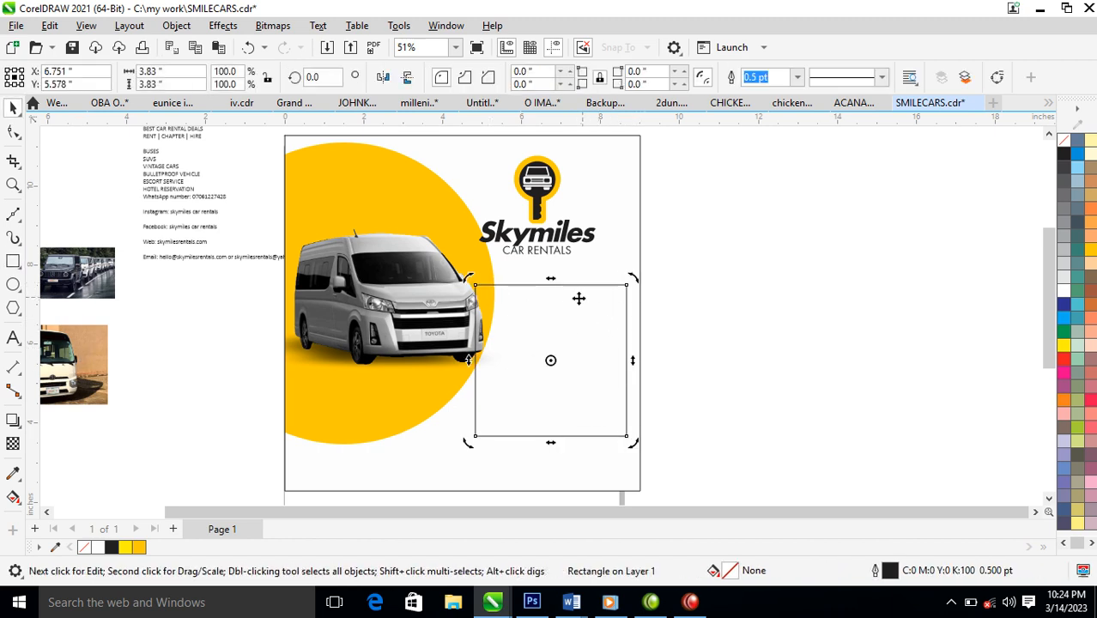
left_click_drag(634, 285, 591, 357)
left_click_drag(643, 245, 643, 274)
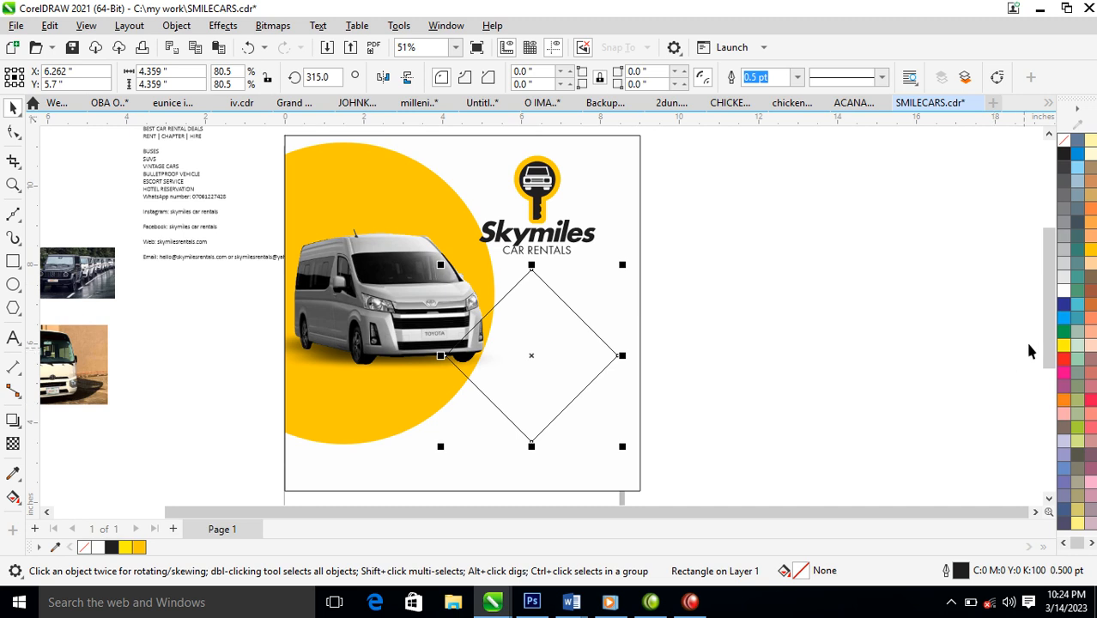
Fill the diamond with C0 M20 Y100 K0 yellow and add a smaller concentric white copy of about 3.54 in.
left_click(1090, 249)
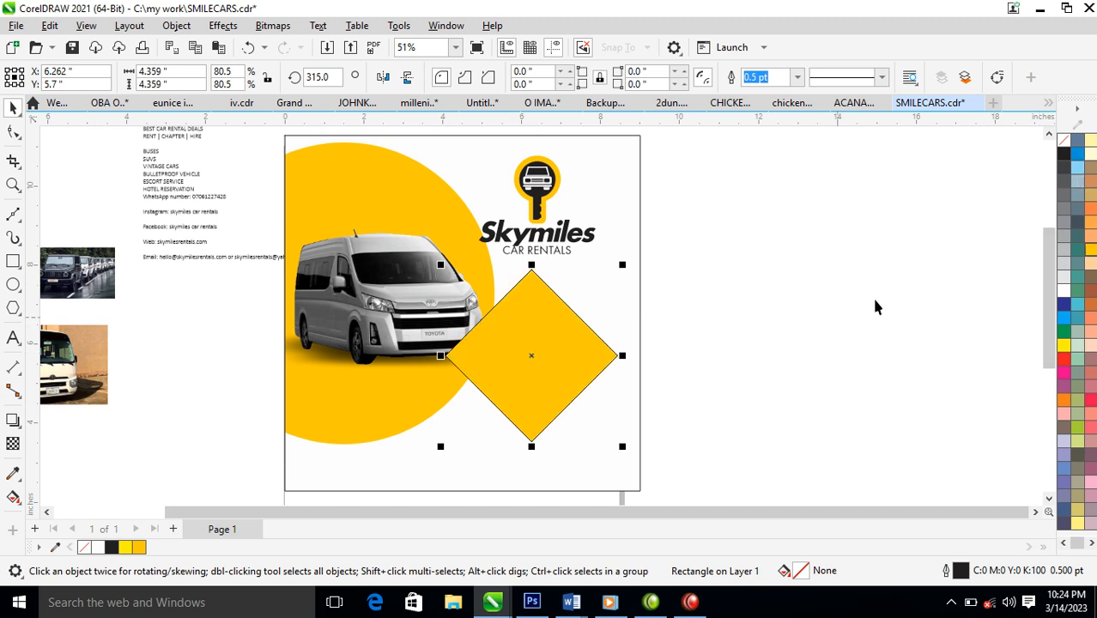
mouse_move(624, 269)
left_mouse_down()
mouse_move(632, 289)
mouse_move(624, 284)
left_mouse_up()
right_click(624, 285)
left_click(568, 355)
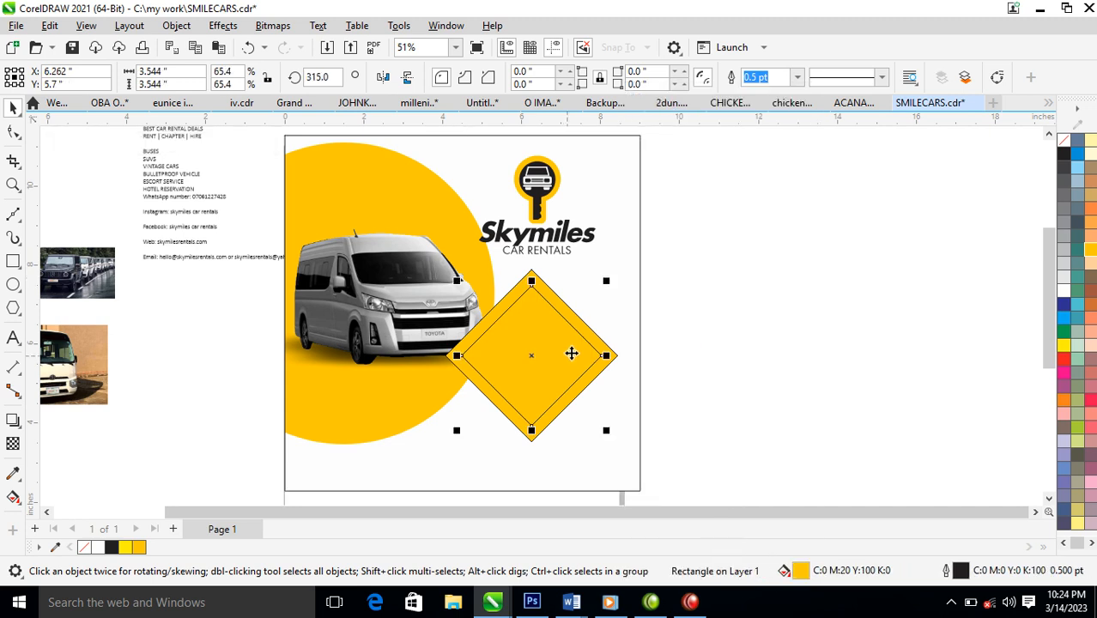
left_click(1065, 291)
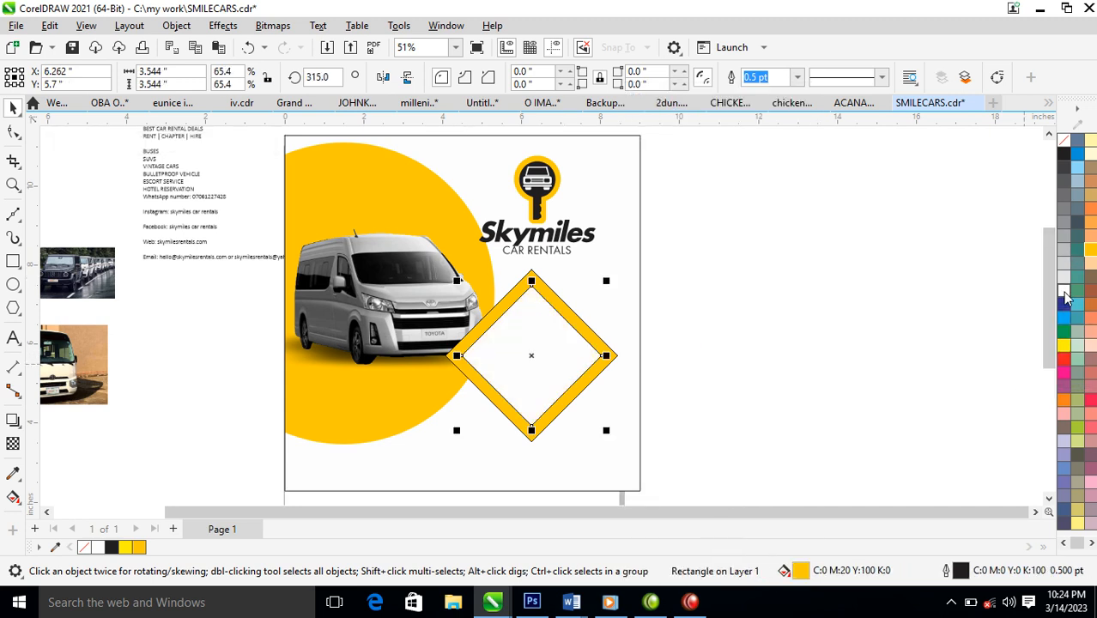
Add a drop shadow falling downward from both diamonds and break the shadows apart.
left_click_drag(772, 262, 400, 461)
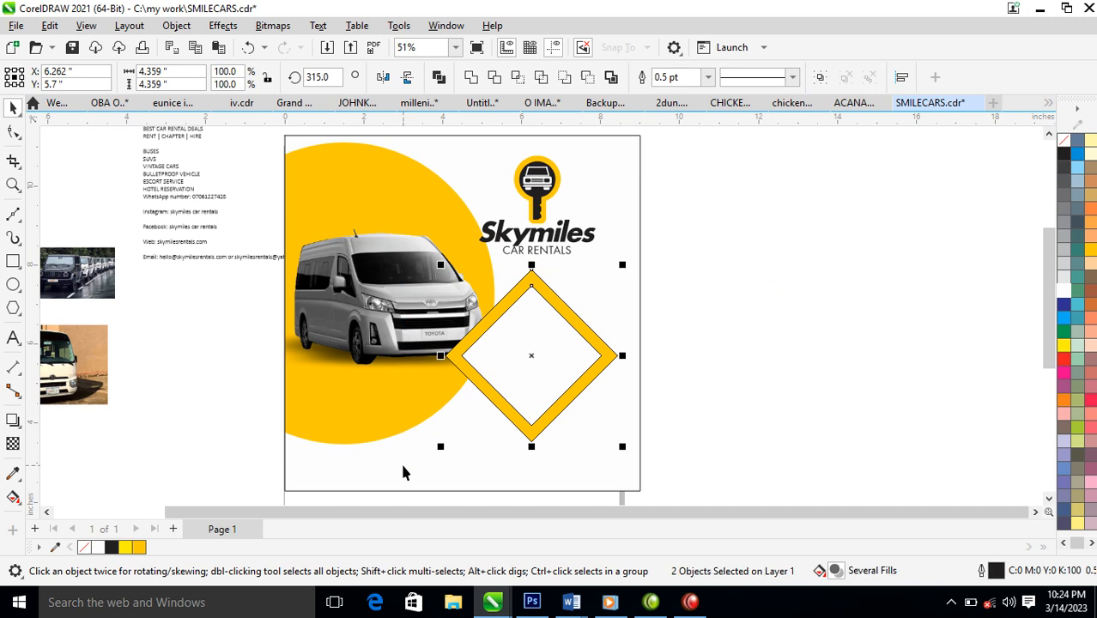
left_click(13, 420)
left_click_drag(531, 355, 514, 448)
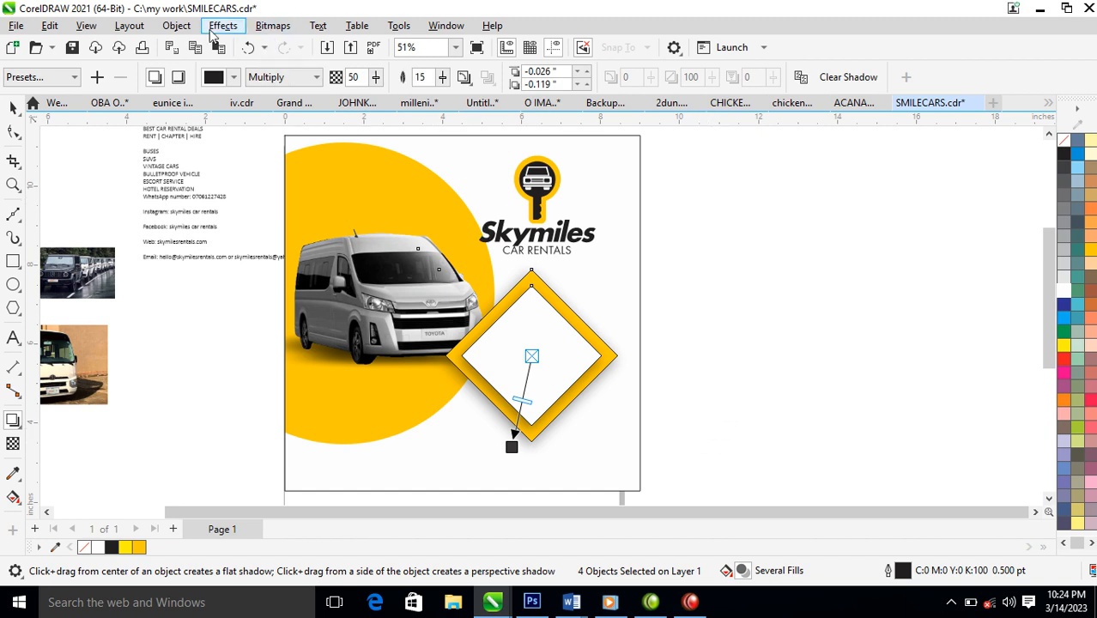
left_click(176, 29)
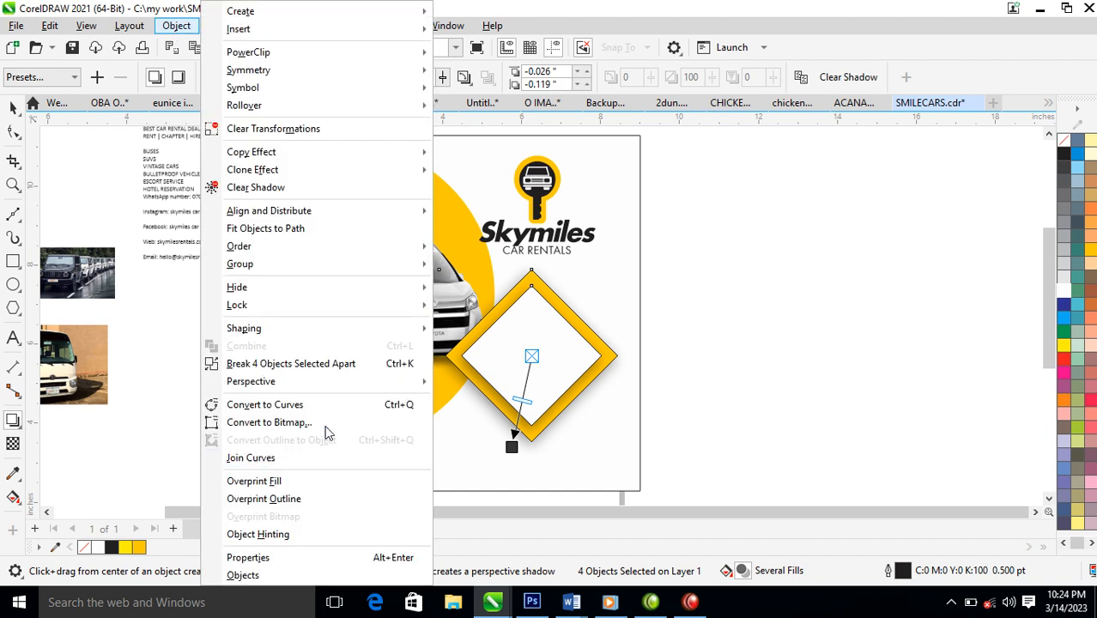
left_click(305, 363)
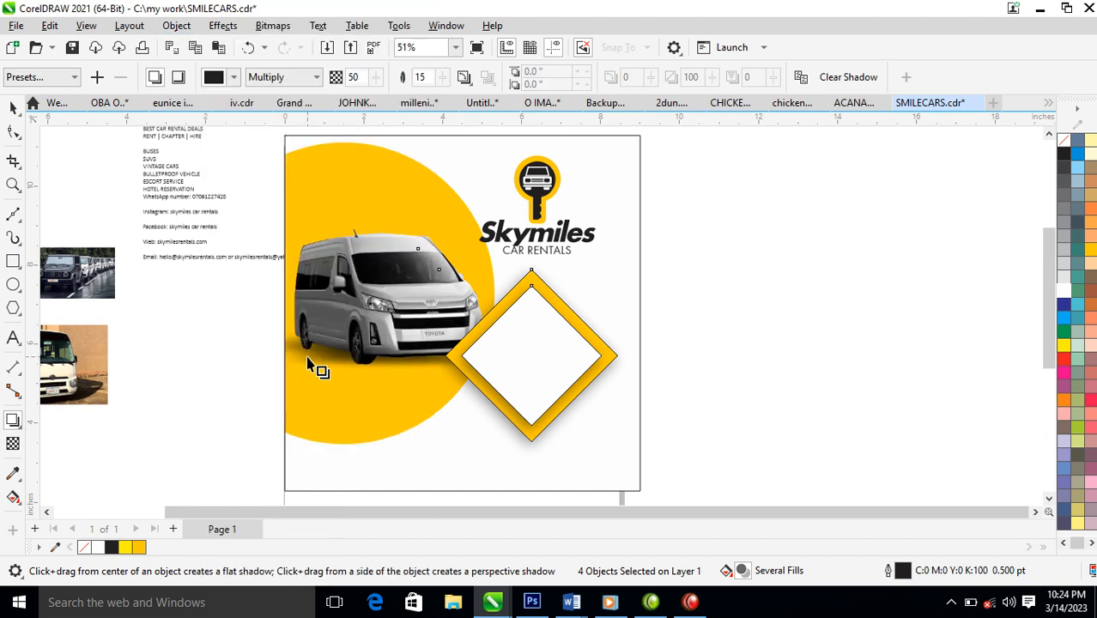
Remove the outlines from the diamonds and group them with their shadows.
right_click(1064, 142)
left_click(954, 169)
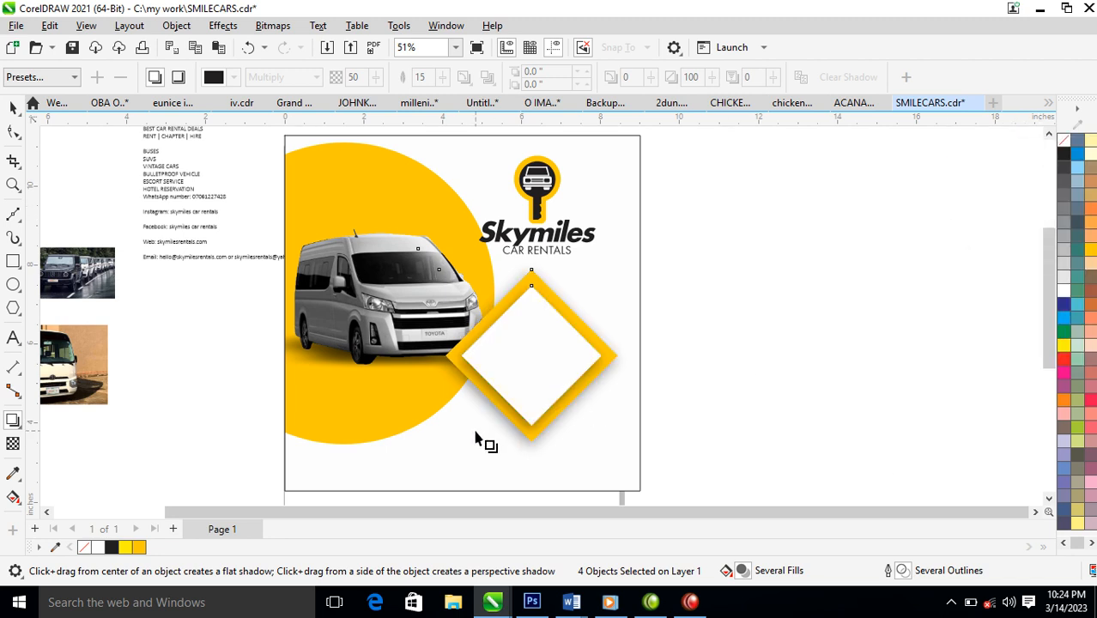
key("space")
key("ctrl+g")
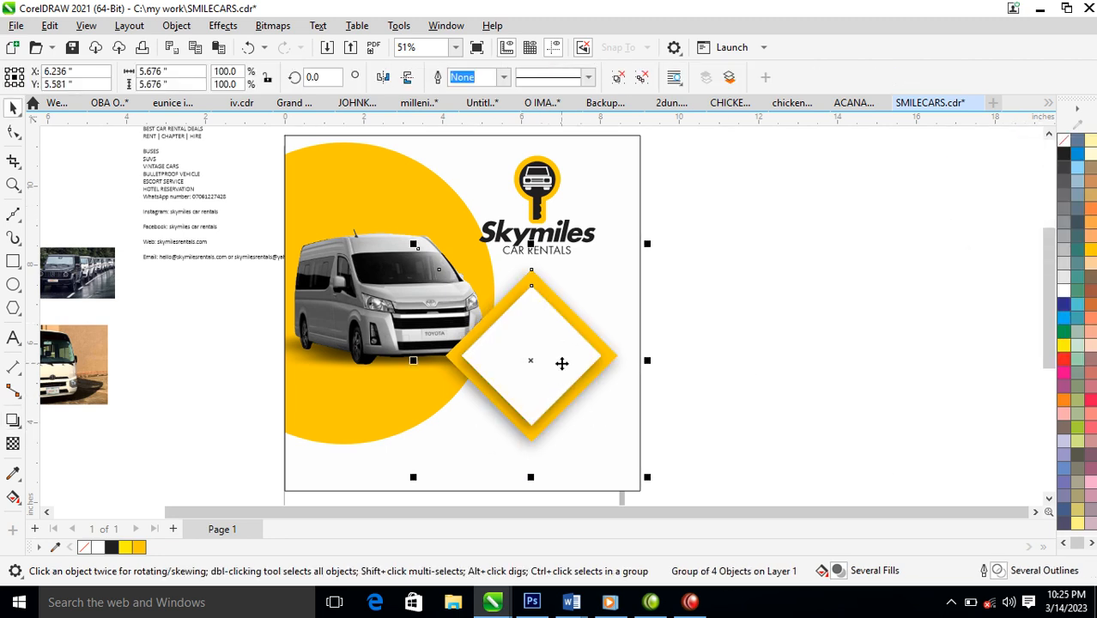
Shift the diamond group slightly upward below the logo and place it behind the van.
left_click_drag(552, 358, 579, 349)
left_click(416, 289)
left_click(333, 170, "ctrl")
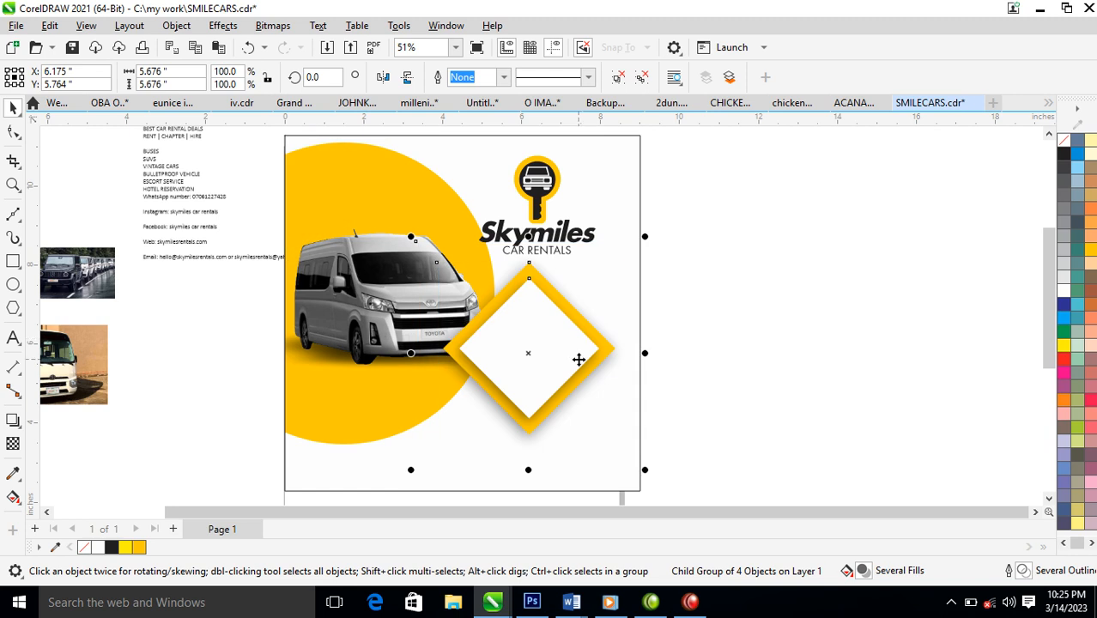
key("ctrl+Page_Down")
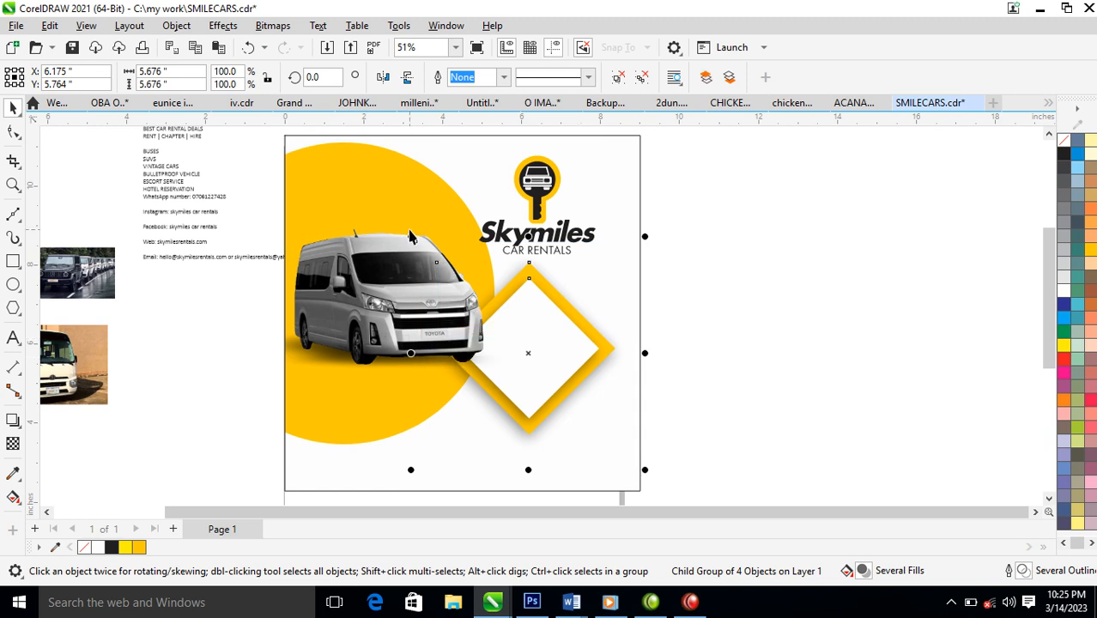
Move the text block to the right of the flyer and remove its lines from "WHEELS" through "RENT | CHAPTER | HIRE".
scroll(409, 236, "down", 2)
key("z")
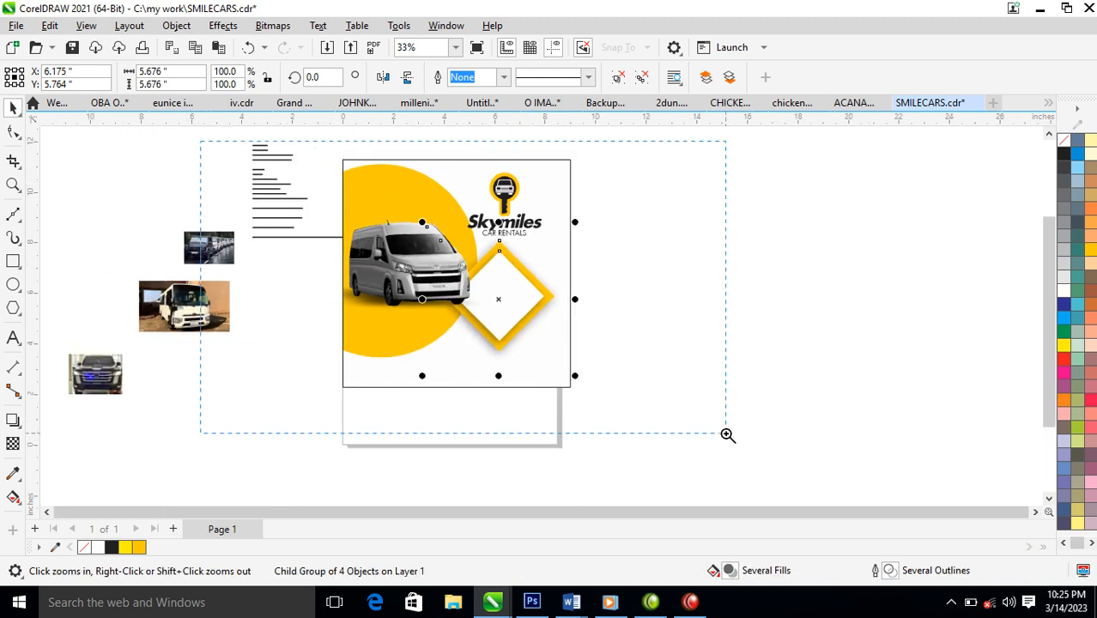
scroll(249, 186, "up", 1)
left_click_drag(285, 186, 782, 352)
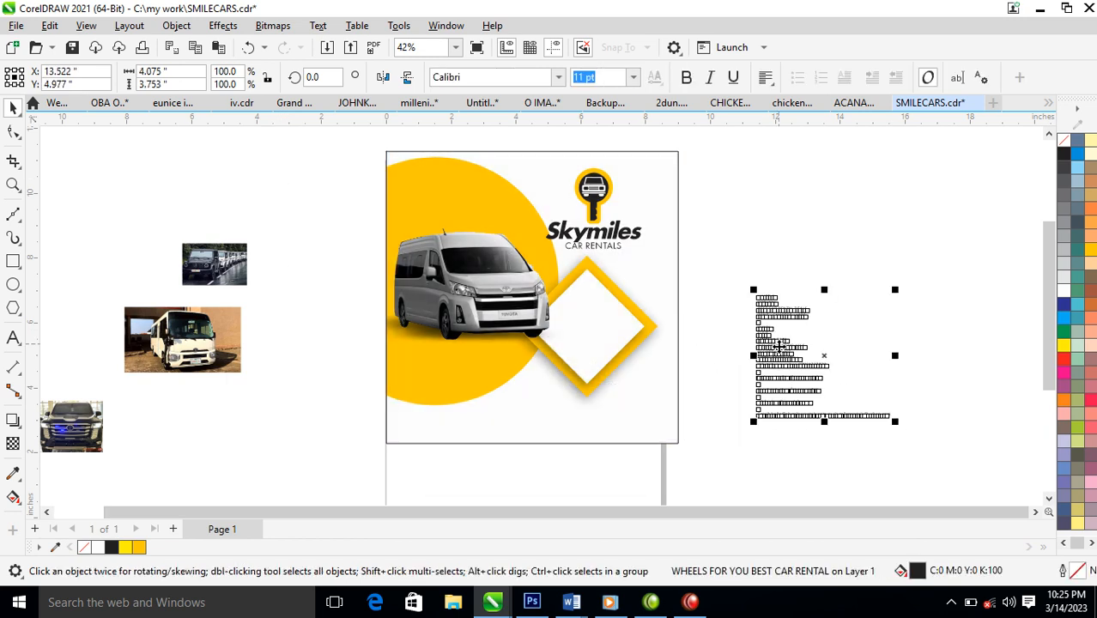
double_click(797, 314)
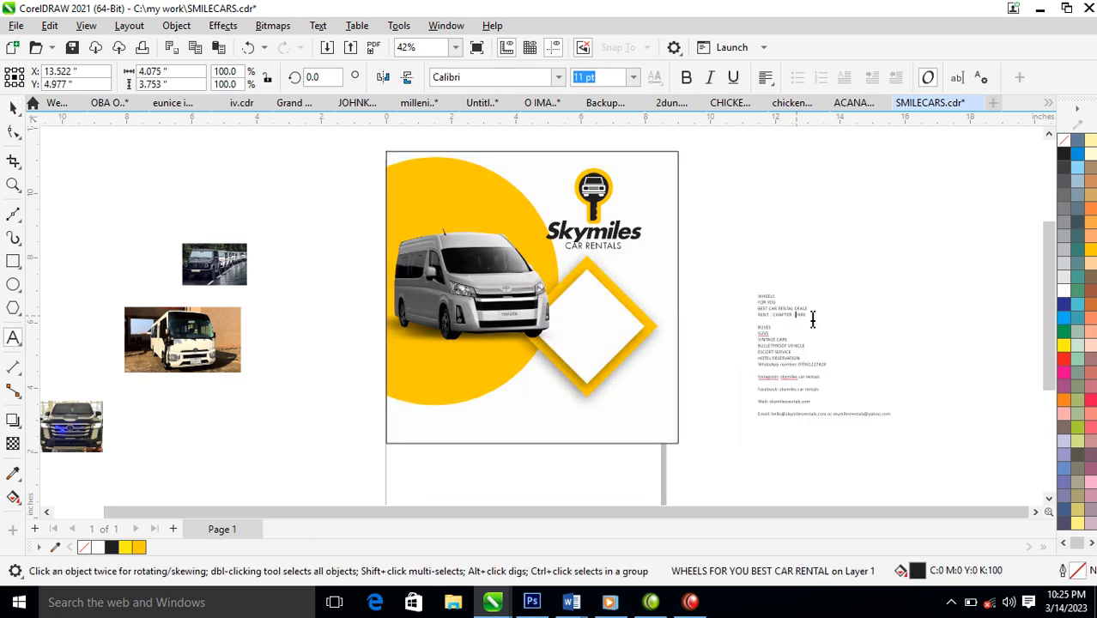
left_click_drag(823, 318, 718, 294)
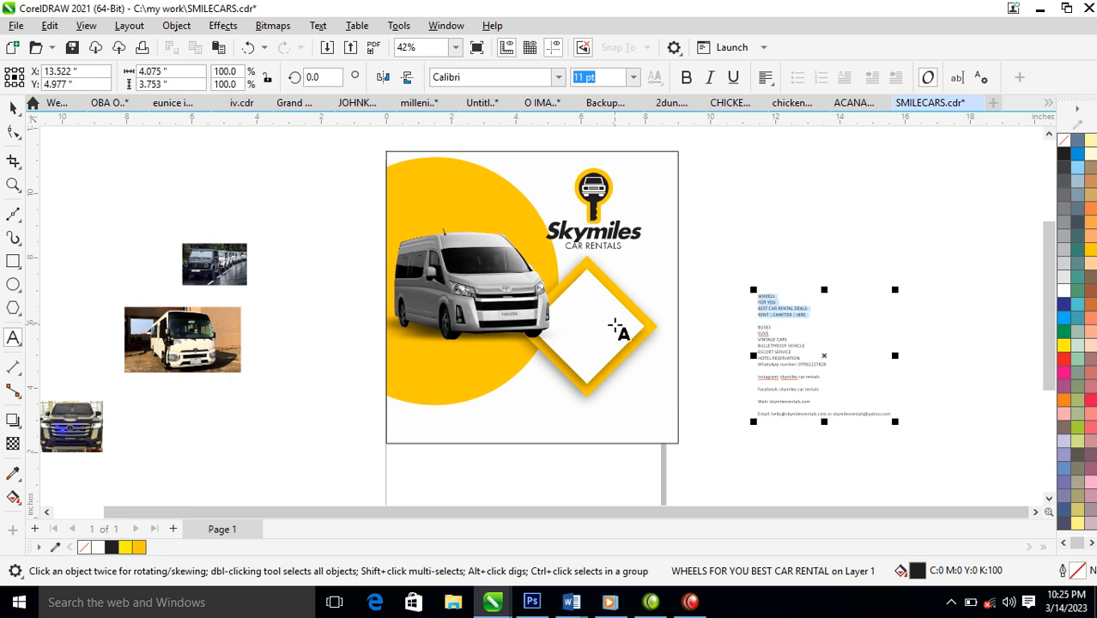
key("Delete")
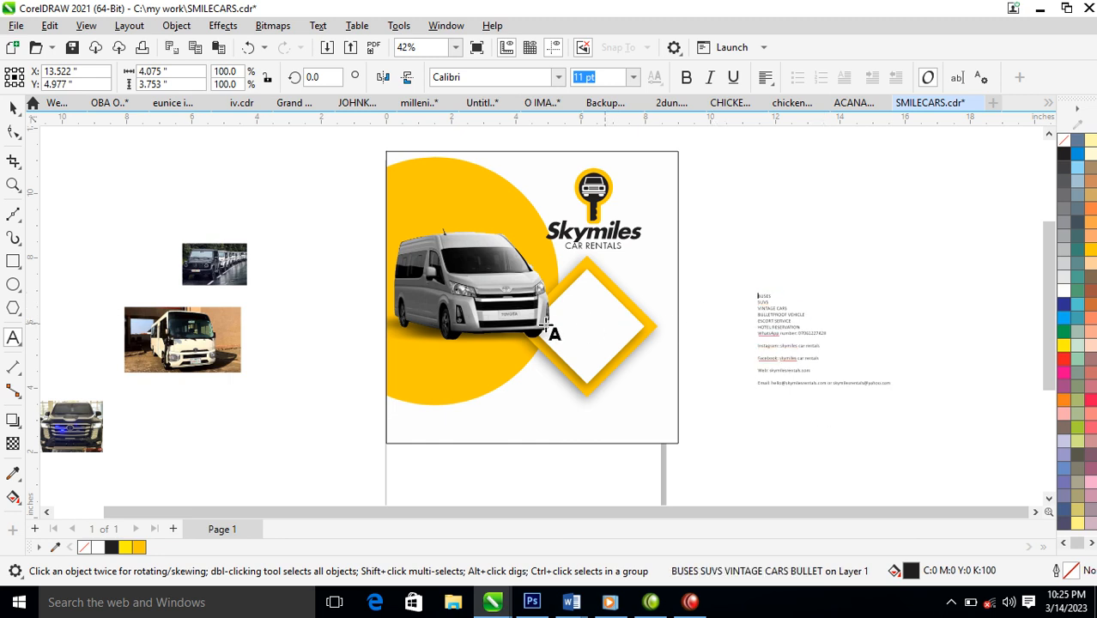
Paste the four lines from "WHEELS" through "RENT | CHAPTER | HIRE" as new text in the yellow circle above the van.
left_click(442, 189)
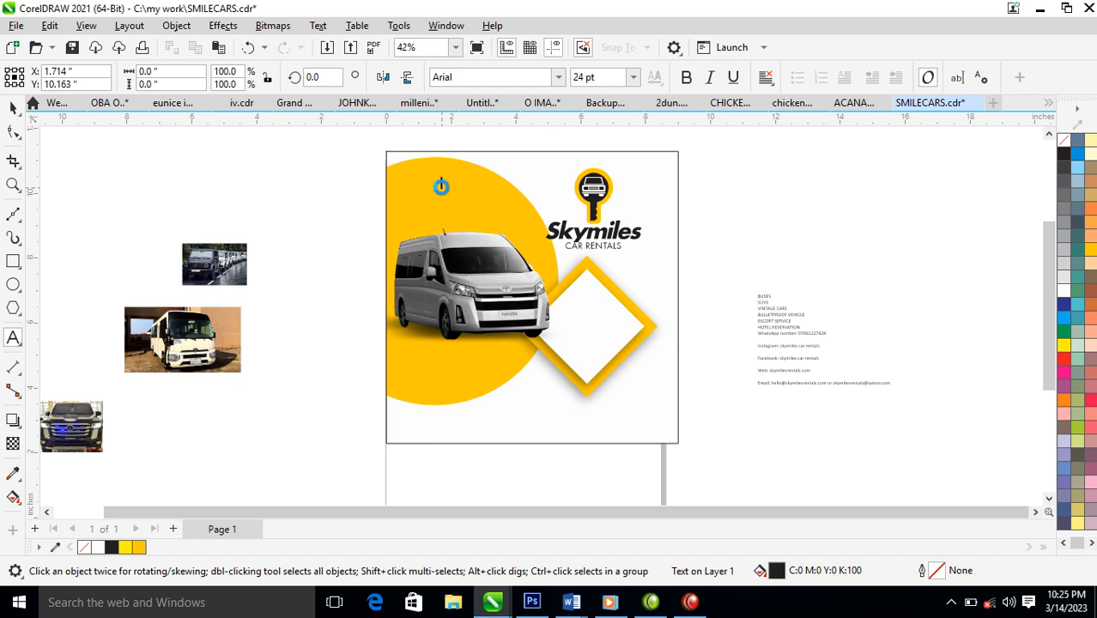
key("ctrl+v")
key("ctrl+space")
left_click_drag(364, 147, 724, 296)
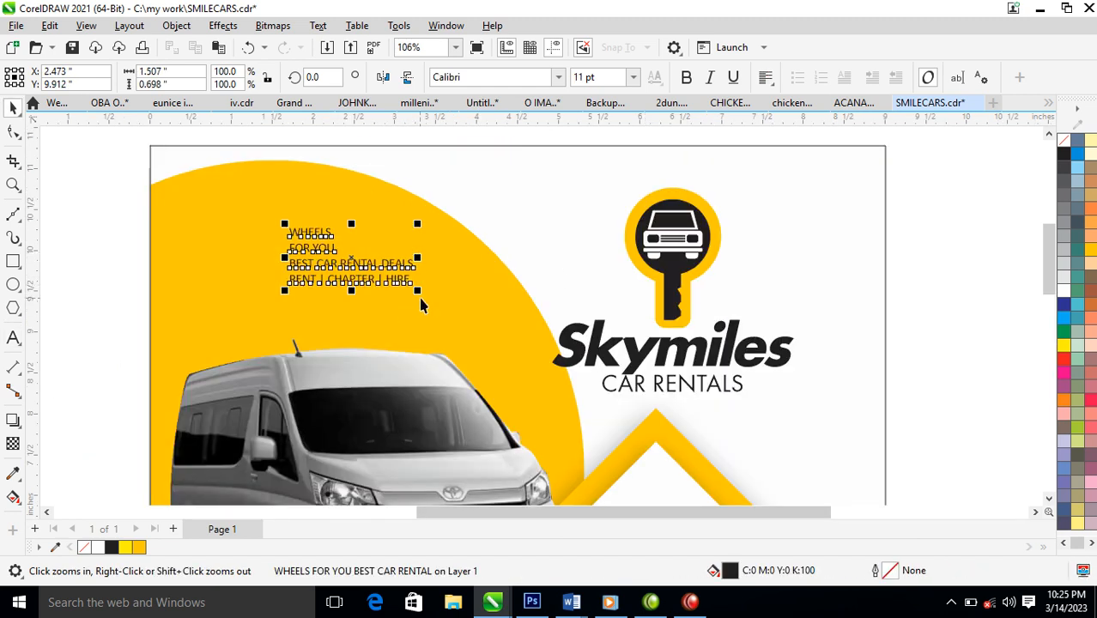
Enlarge the headline text to about 20.6 pt, move it closer to the van's roof and set its font to FuturaTEE.
left_click(686, 77)
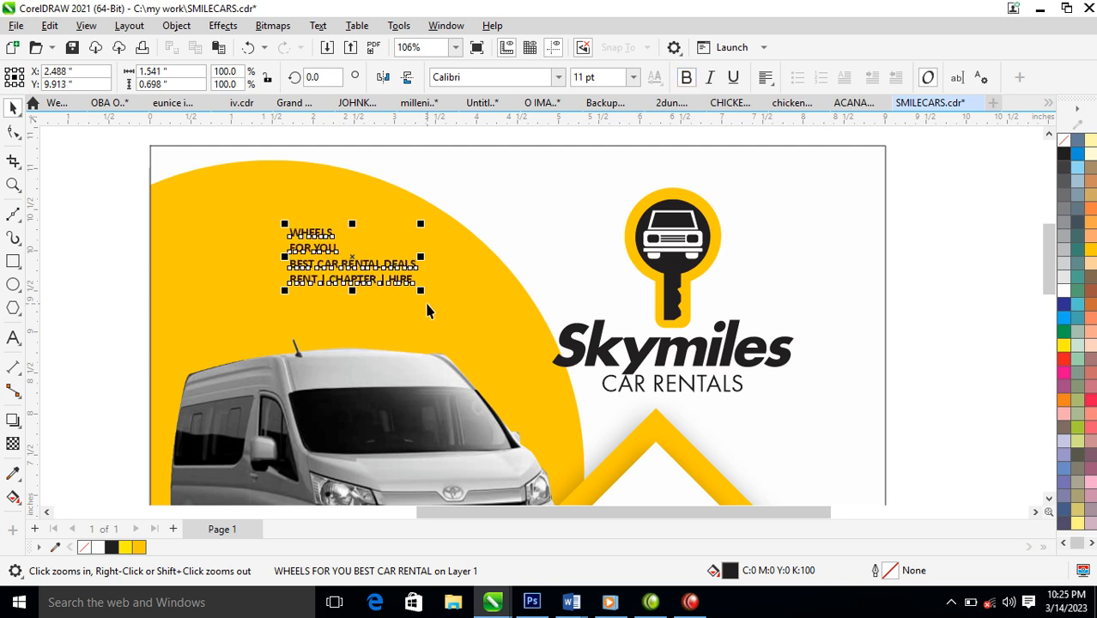
left_click_drag(428, 292, 482, 331)
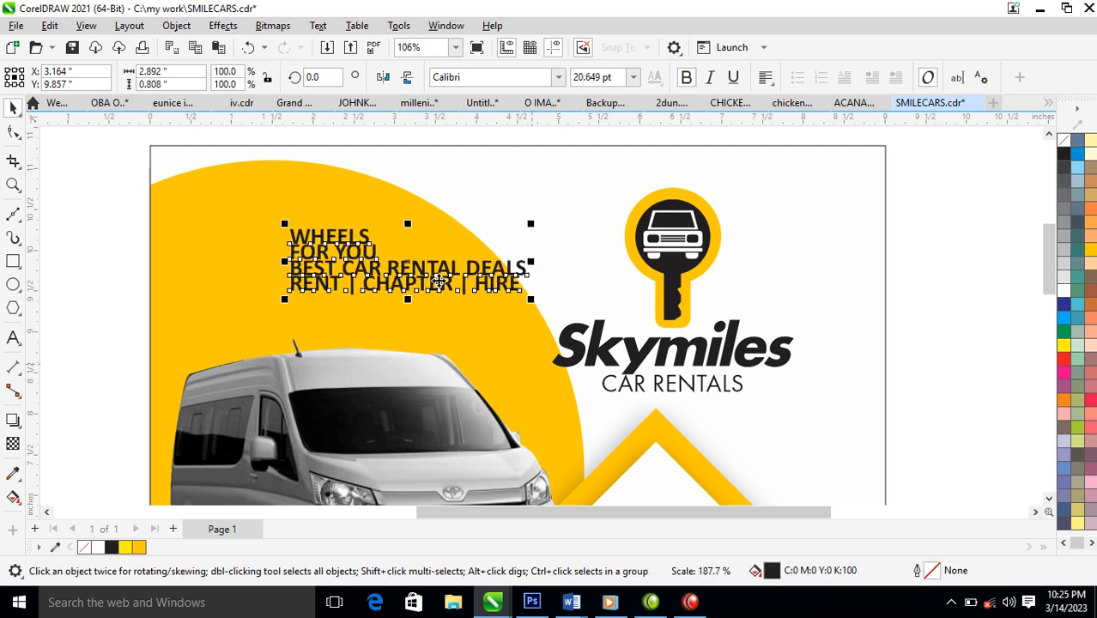
left_click_drag(452, 283, 391, 313)
left_click(557, 77)
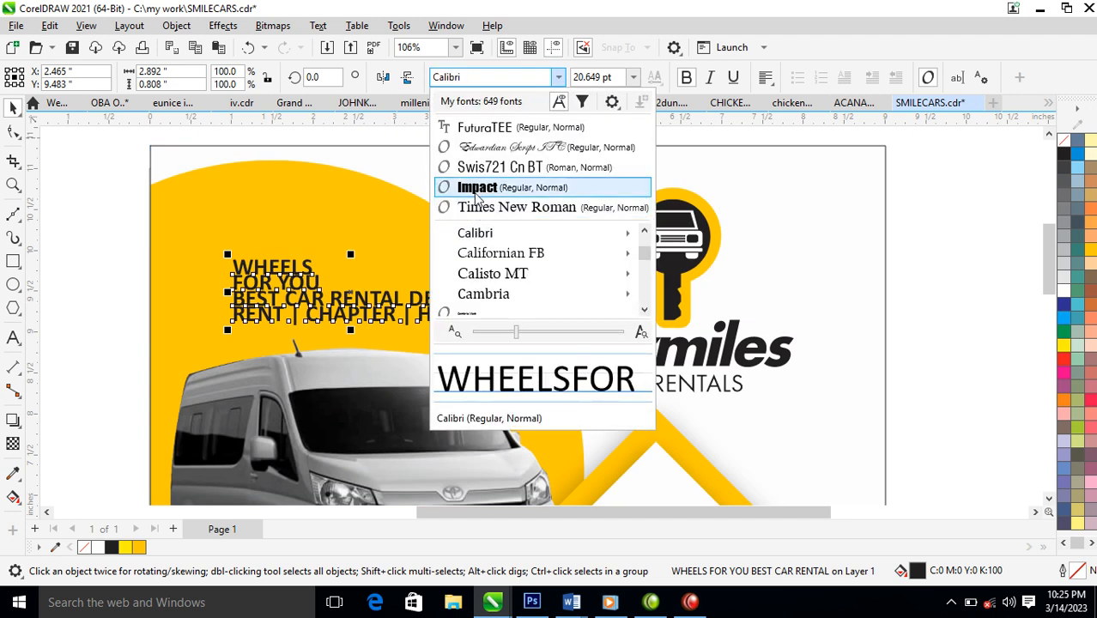
left_click(485, 127)
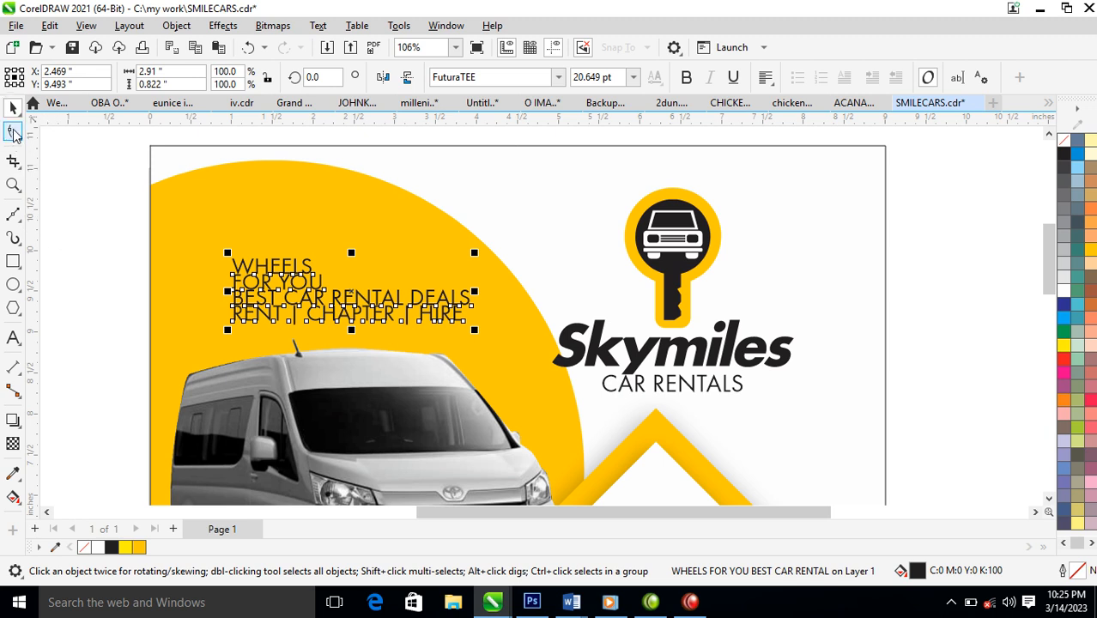
Widen the headline's line spacing, tighten its letter spacing slightly and break it apart into separate lines.
left_click(13, 131)
left_click_drag(225, 337, 226, 347)
left_click_drag(474, 353, 448, 344)
key("space")
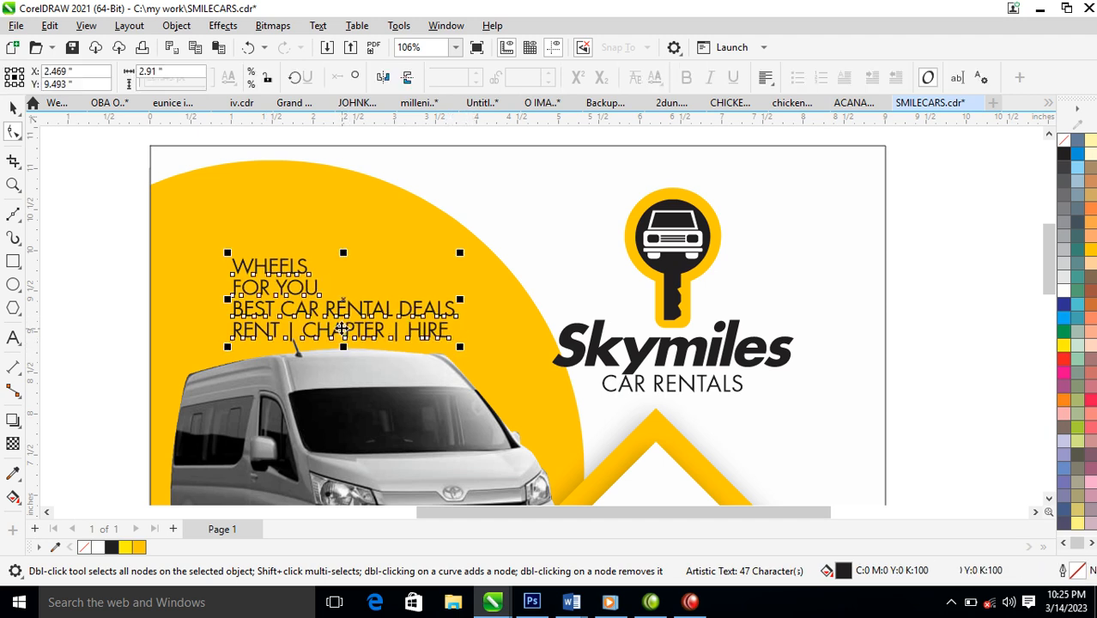
key("ctrl+k")
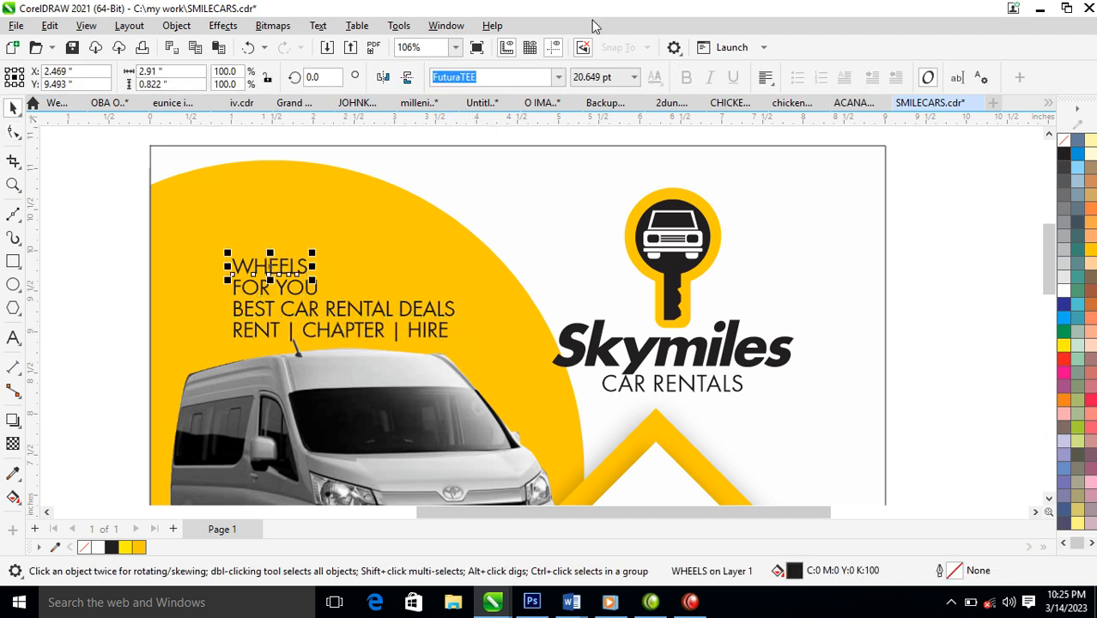
Make "WHEELS" bold and enlarge it upward to about 46.7 pt.
left_click(295, 282)
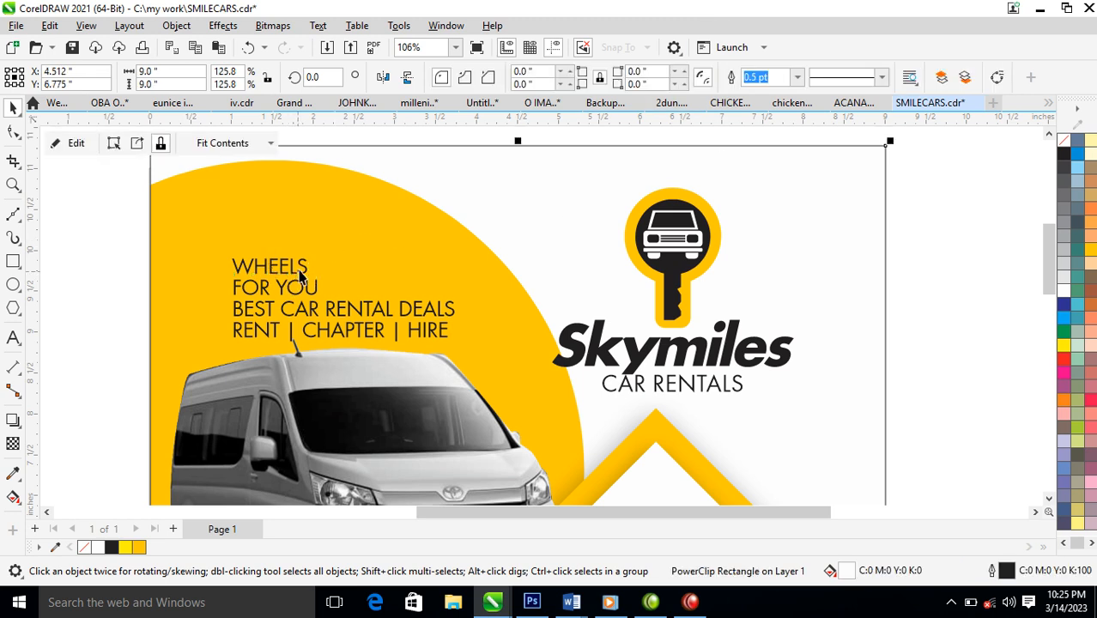
left_click(307, 269)
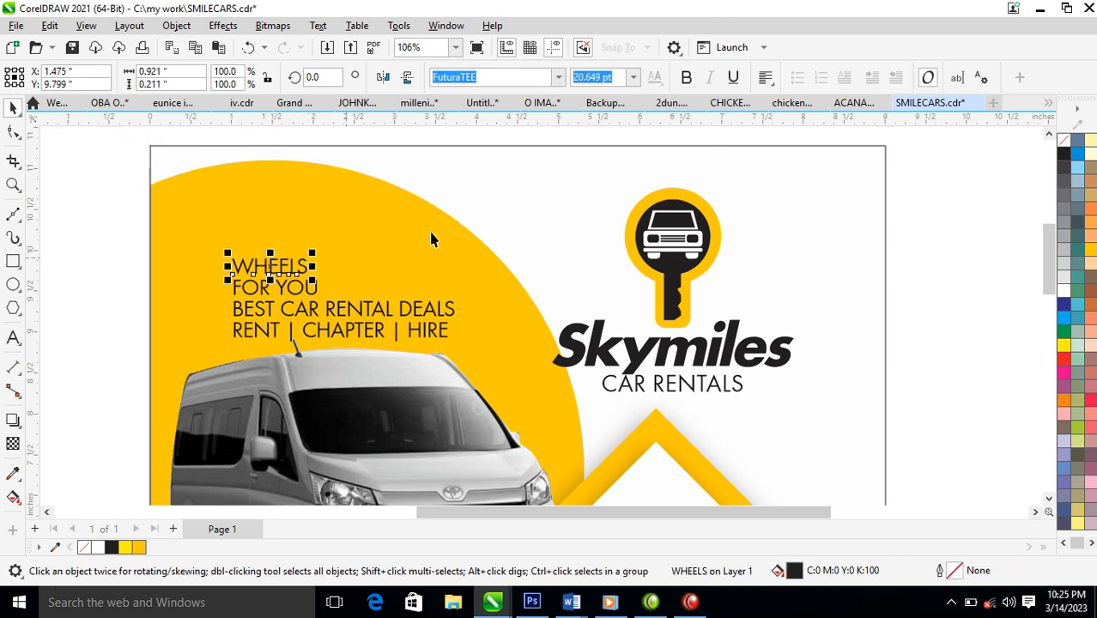
left_click(686, 77)
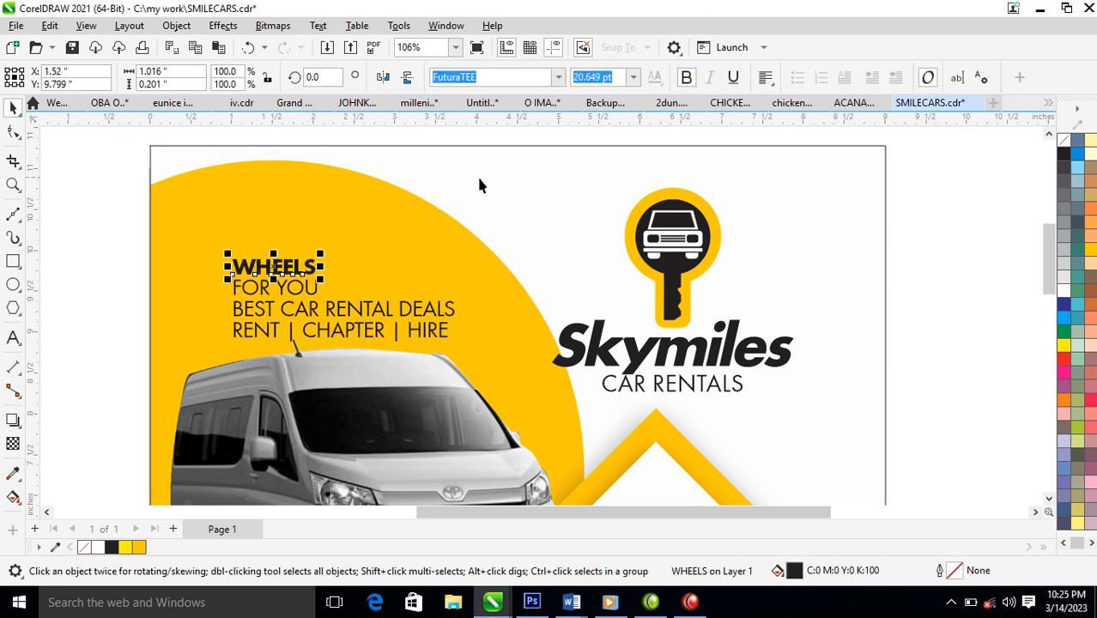
left_click(330, 265)
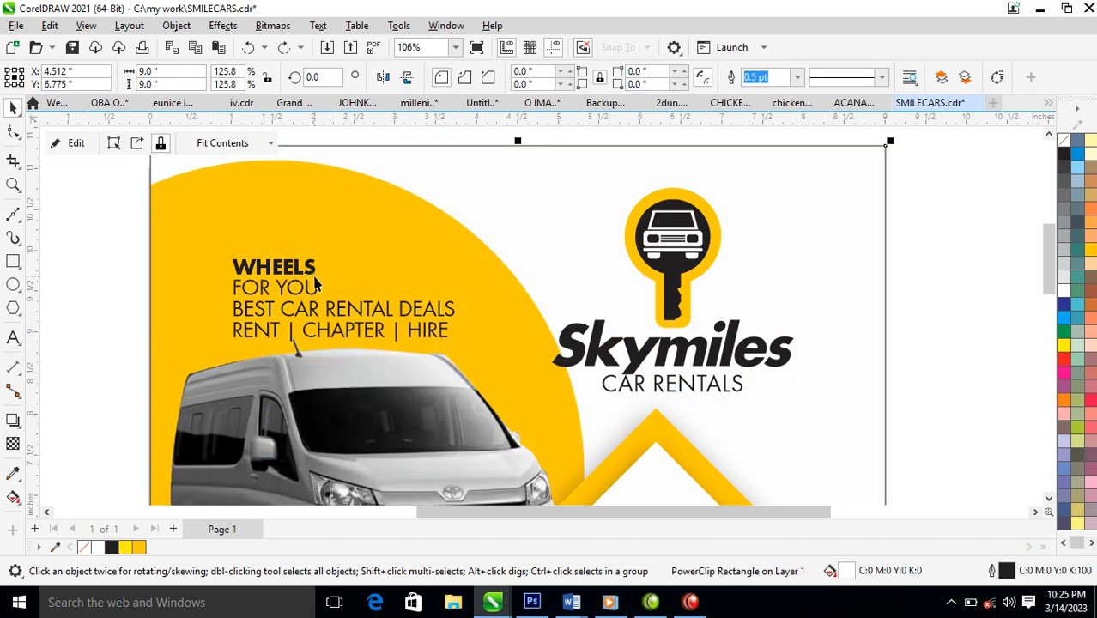
left_click(314, 269)
left_click_drag(322, 255, 431, 176)
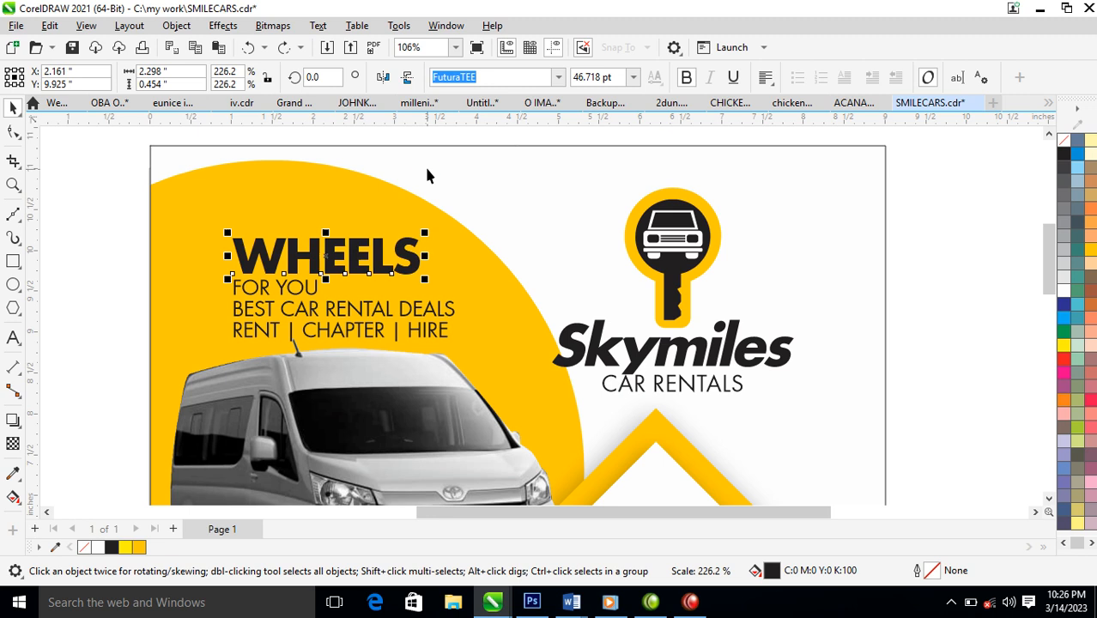
Make "FOR YOU" bold and larger beneath "WHEELS", and shift the four headline lines slightly upward.
left_click(311, 297)
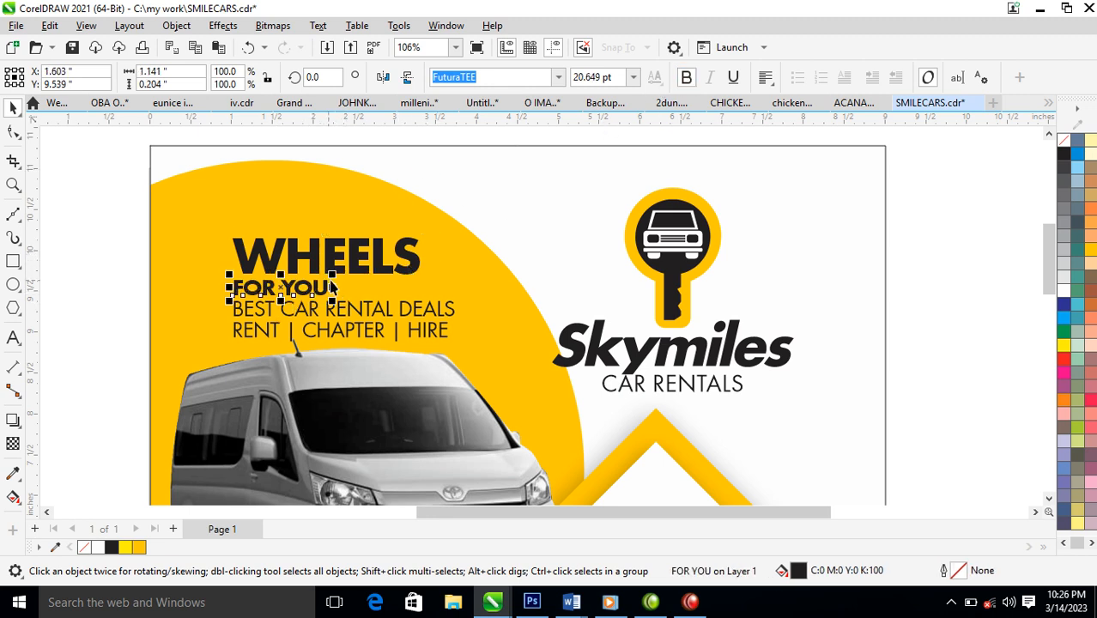
left_click_drag(332, 278, 417, 256)
left_click_drag(219, 210, 519, 372)
left_click_drag(415, 262, 410, 250)
scroll(542, 350, "down", 1)
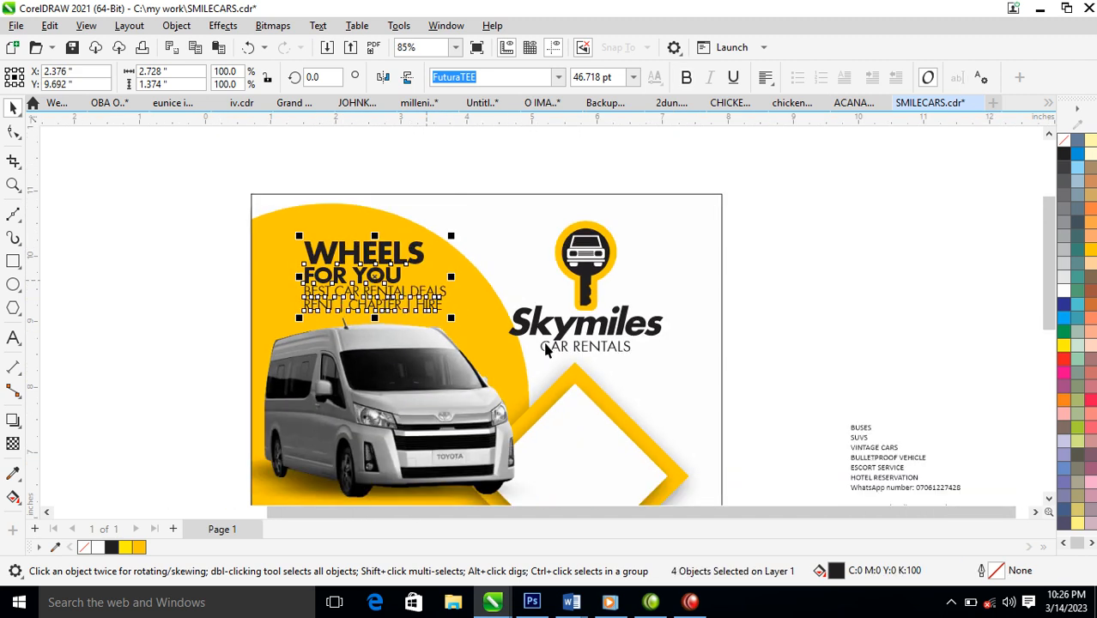
Shift the Skymiles logo and its text slightly right and shrink them to about 2.52 inches wide.
scroll(543, 351, "down", 2)
left_click_drag(716, 240, 514, 354)
mouse_move(573, 281)
left_mouse_down()
mouse_move(601, 277)
mouse_move(585, 278)
left_mouse_up()
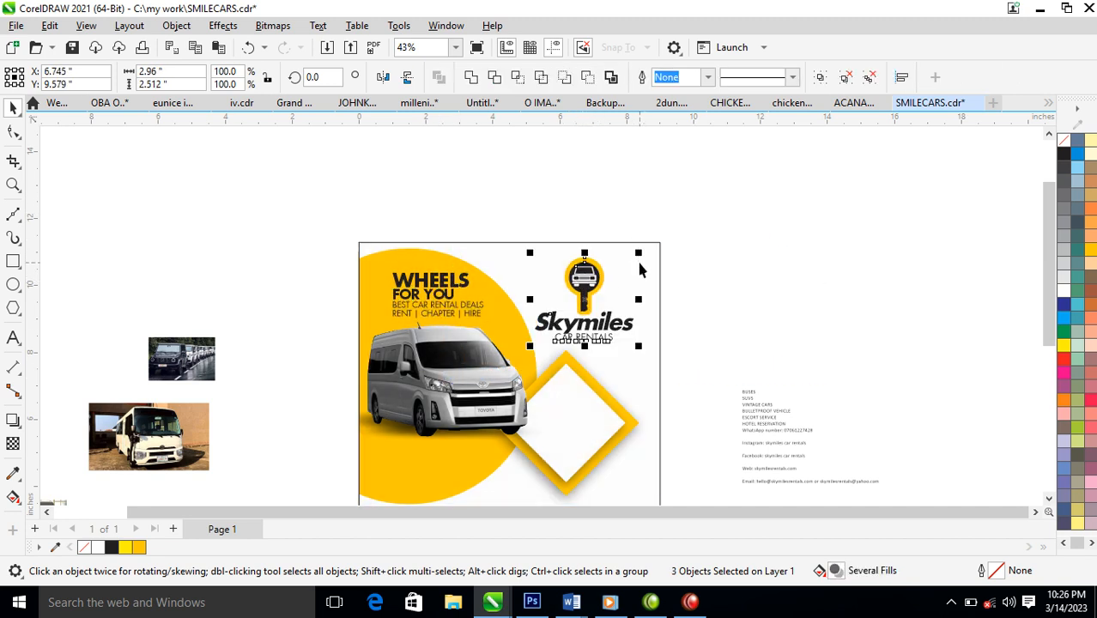
left_click_drag(638, 254, 604, 293)
Move the lines "BUSES" through "ESCORT SERVICE" from the text block beside the flyer into a new text inside the white diamond.
key("z")
scroll(754, 258, "up", 2)
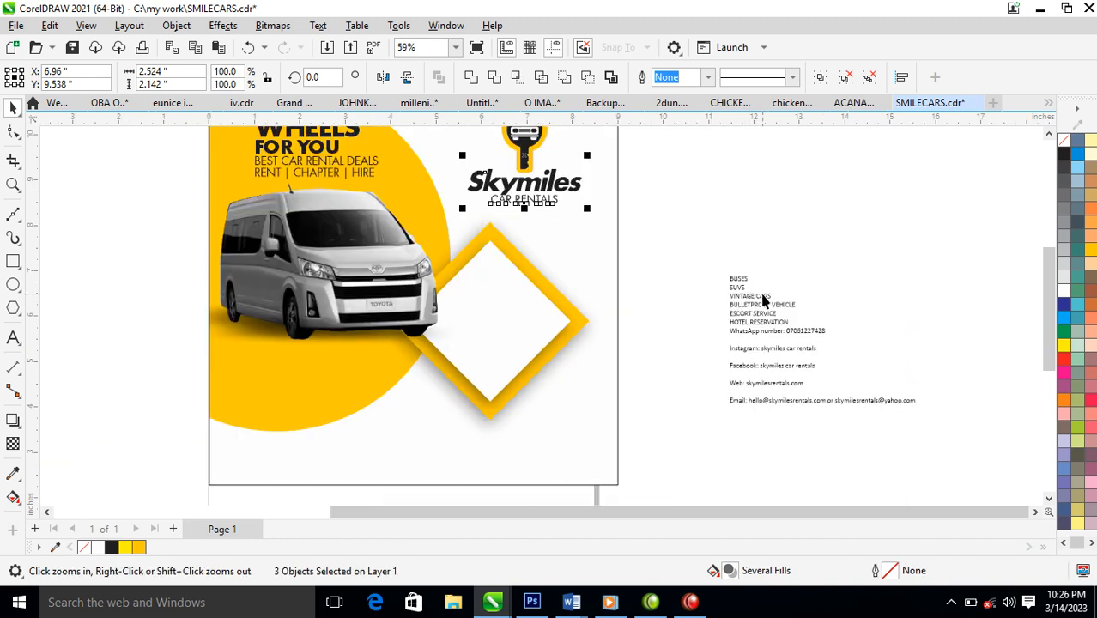
double_click(763, 296)
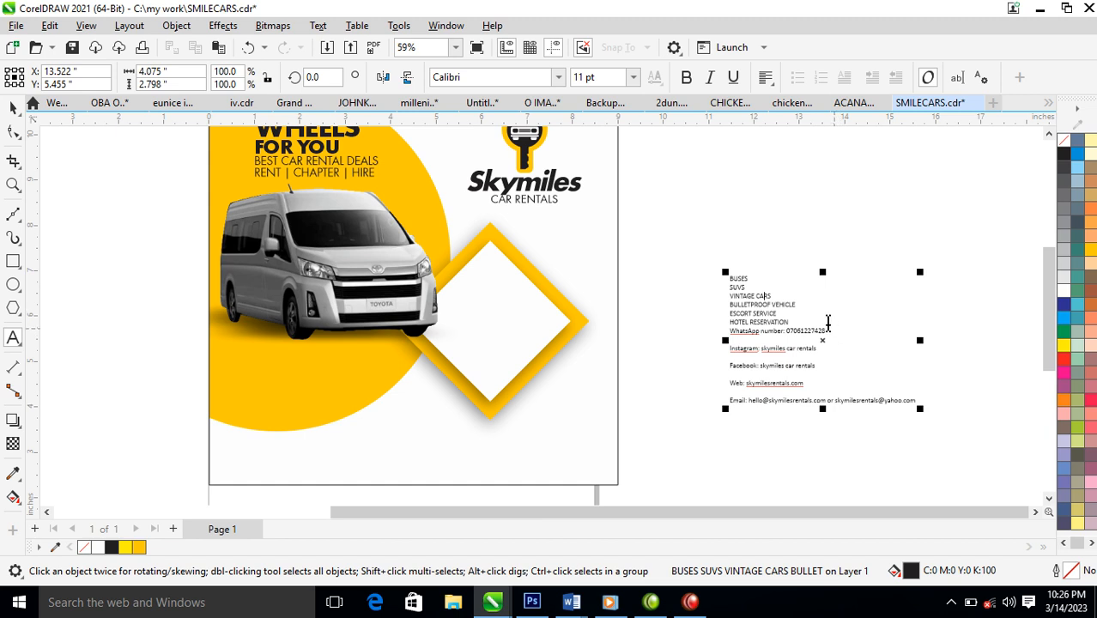
left_click_drag(798, 319, 710, 270)
key("ctrl+c")
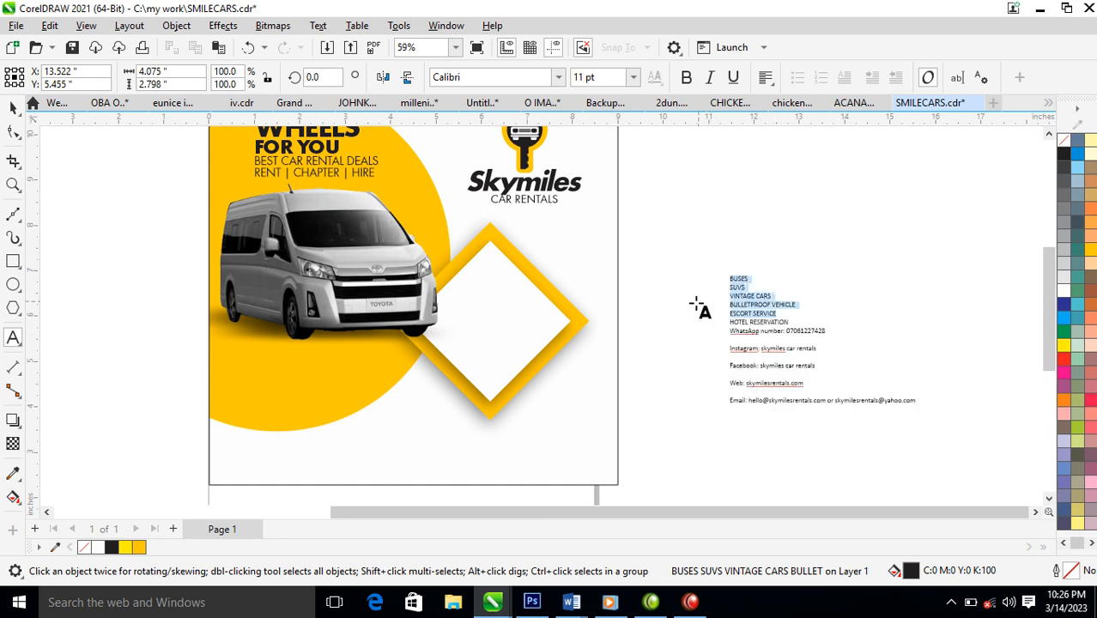
key("Delete")
left_click(484, 300)
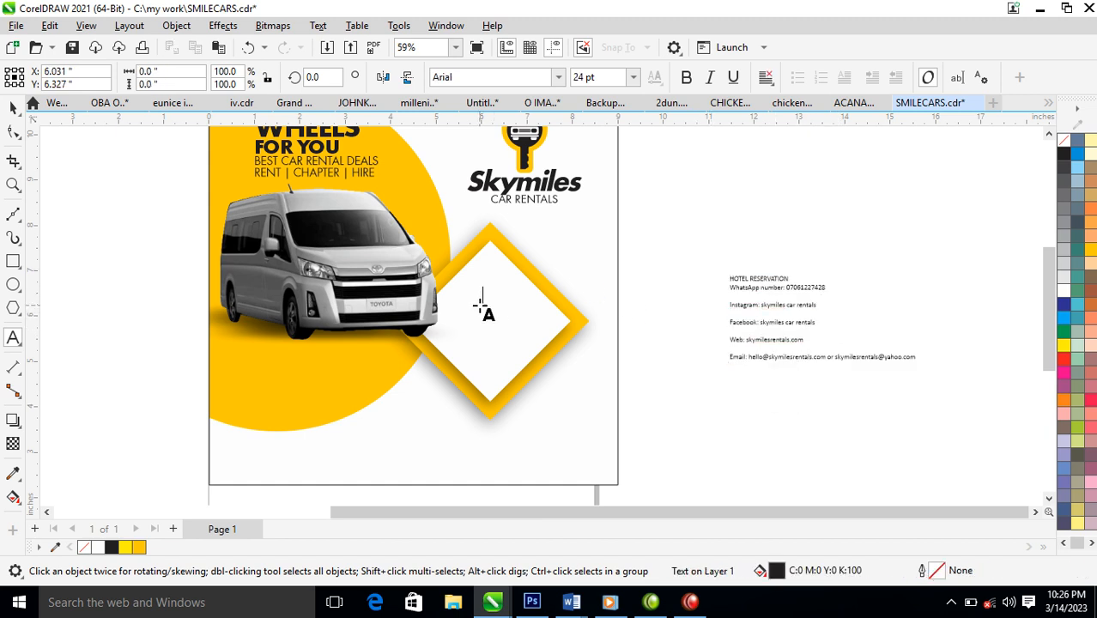
key("ctrl+v")
key("ctrl+space")
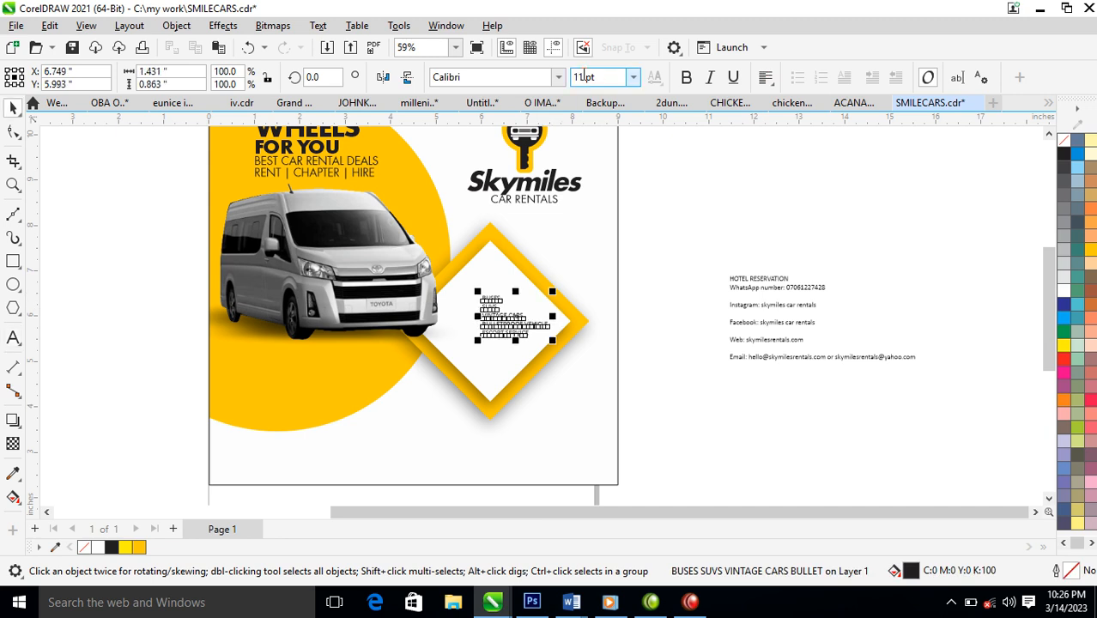
Set the service list's font to FuturaTEE and enlarge it to about 14 pt within the white diamond.
left_click(558, 76)
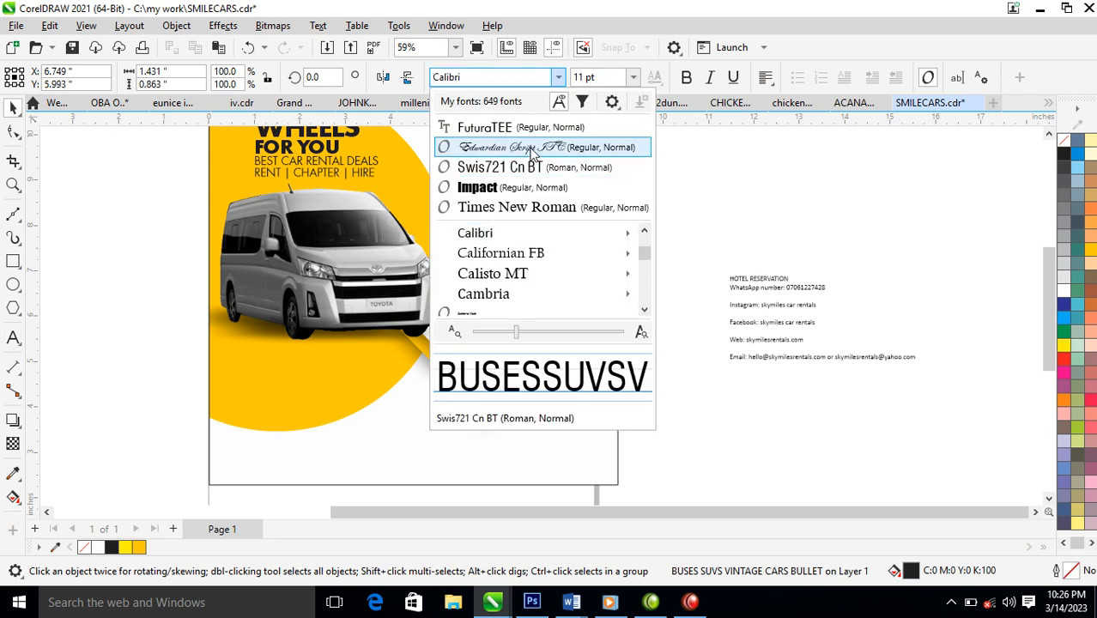
left_click(536, 128)
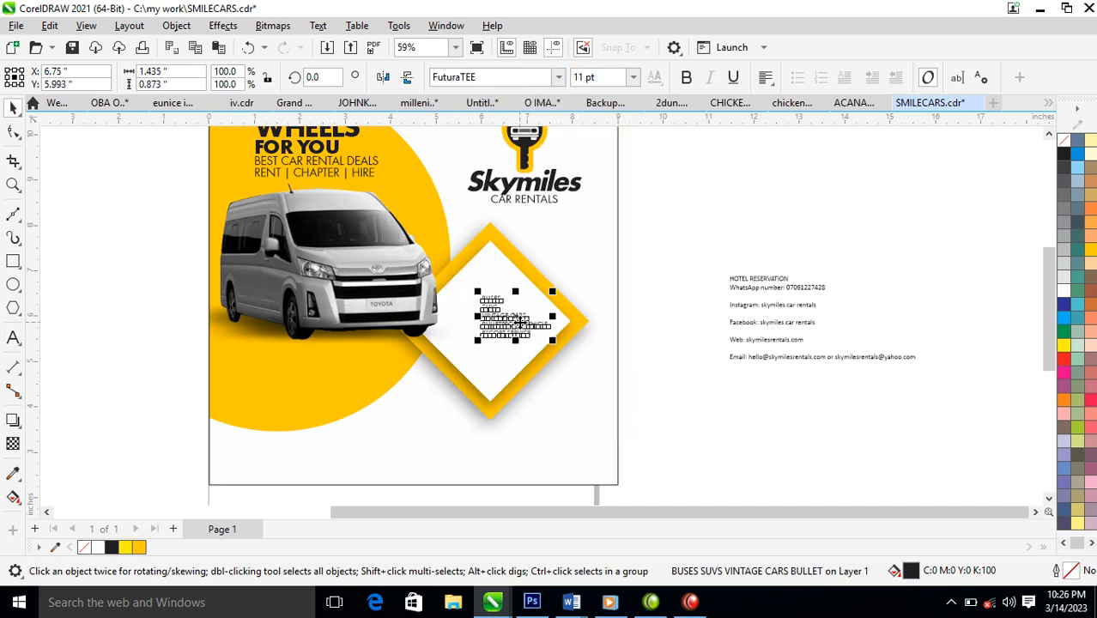
key("z")
left_click_drag(378, 234, 702, 423)
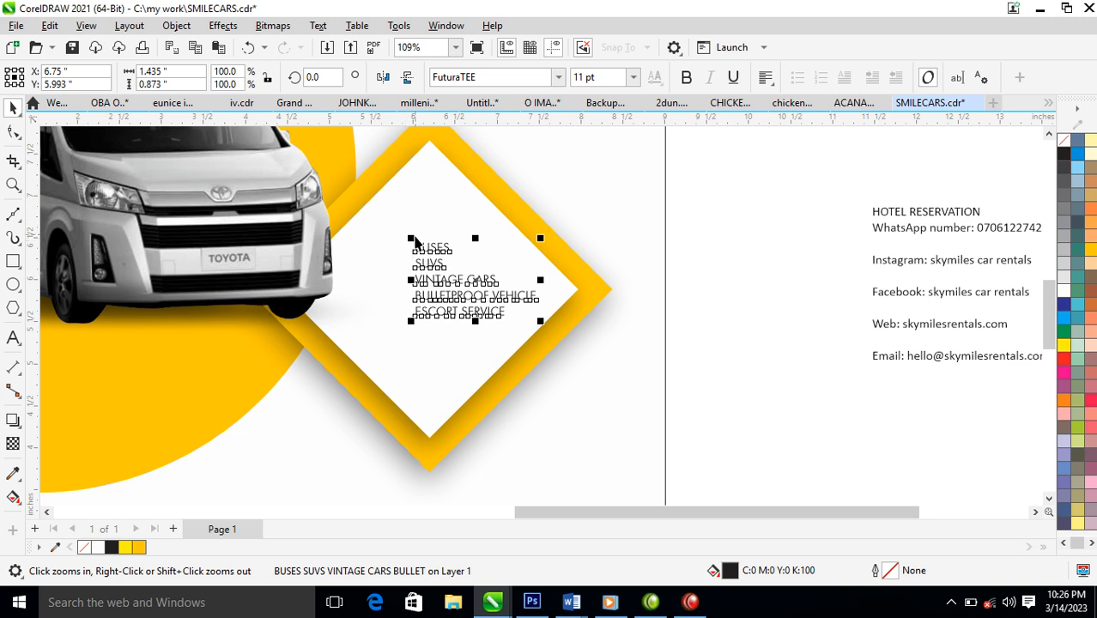
left_click_drag(411, 239, 379, 141)
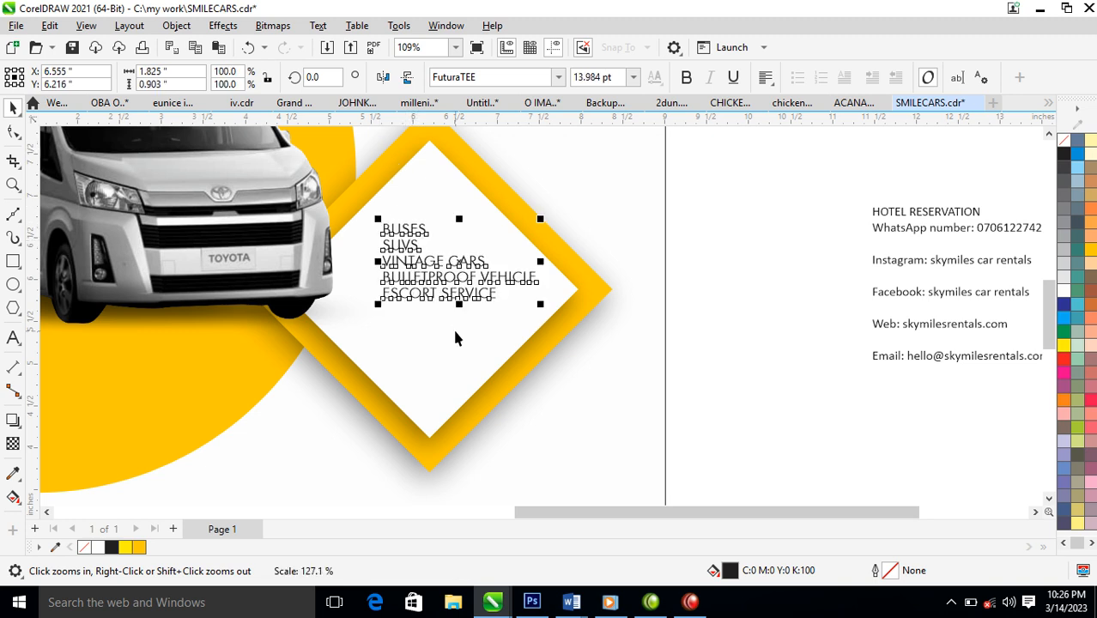
Widen the service list's line spacing until the list is about 1.54 inches high.
left_click(13, 130)
left_click_drag(376, 307, 382, 356)
key("space")
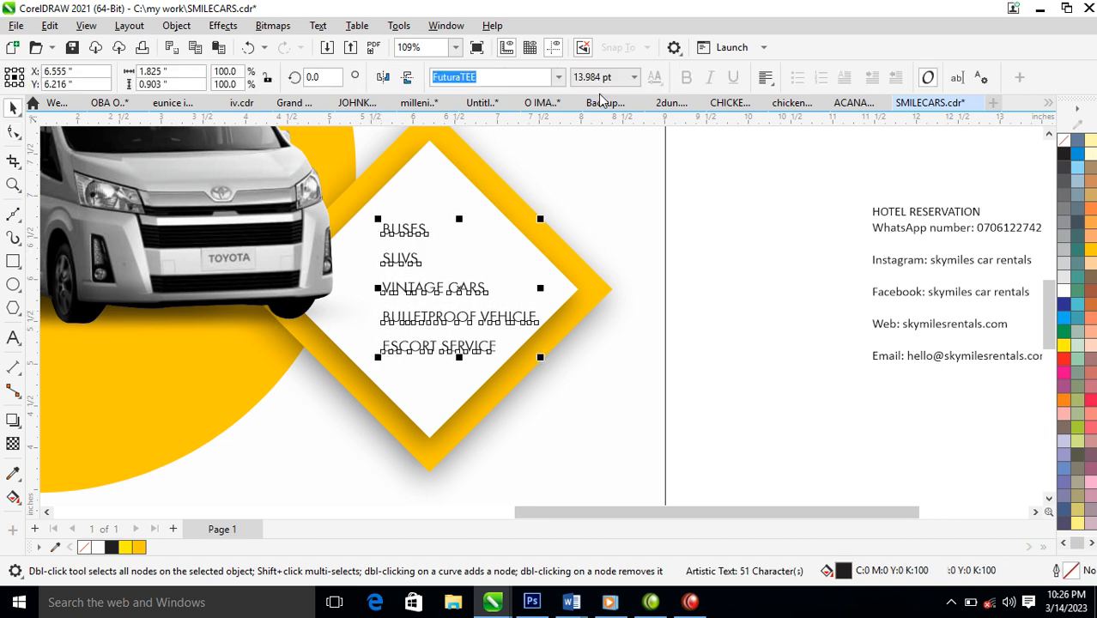
Make the service list bold, nudge it slightly left and tighten its letter spacing to fit the diamond.
left_click(428, 225)
left_click(403, 230)
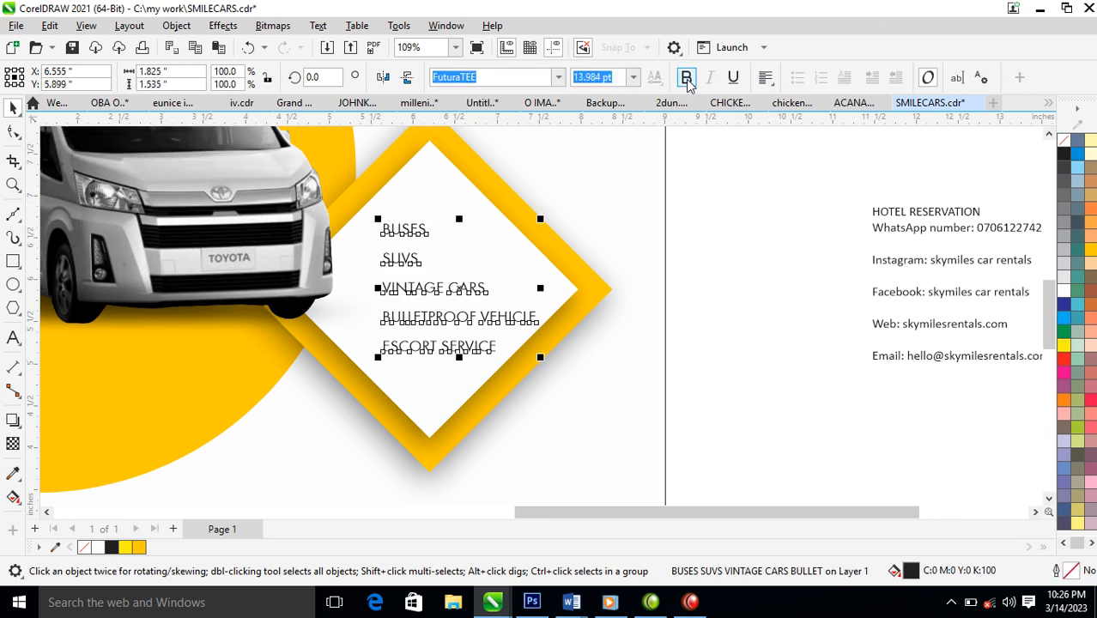
left_click(687, 79)
left_click_drag(489, 288, 479, 286)
left_click(13, 132)
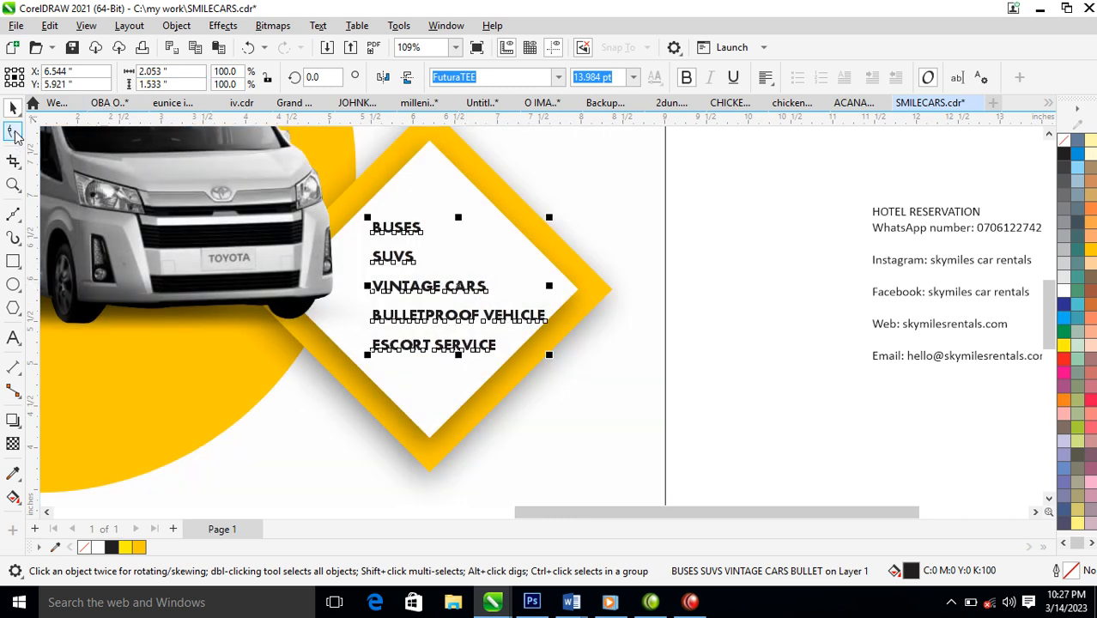
left_click_drag(549, 355, 524, 353)
key("space")
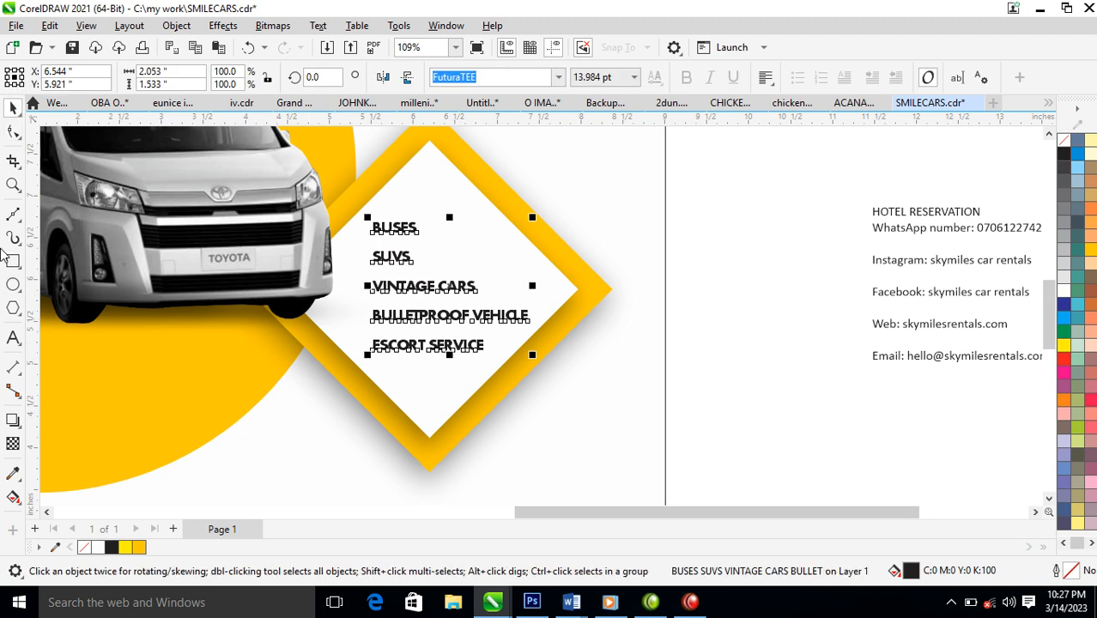
Draw a horizontal line about 0.56 inches long beneath "BUSES" and set its outline width to 1 pt.
left_click(13, 214)
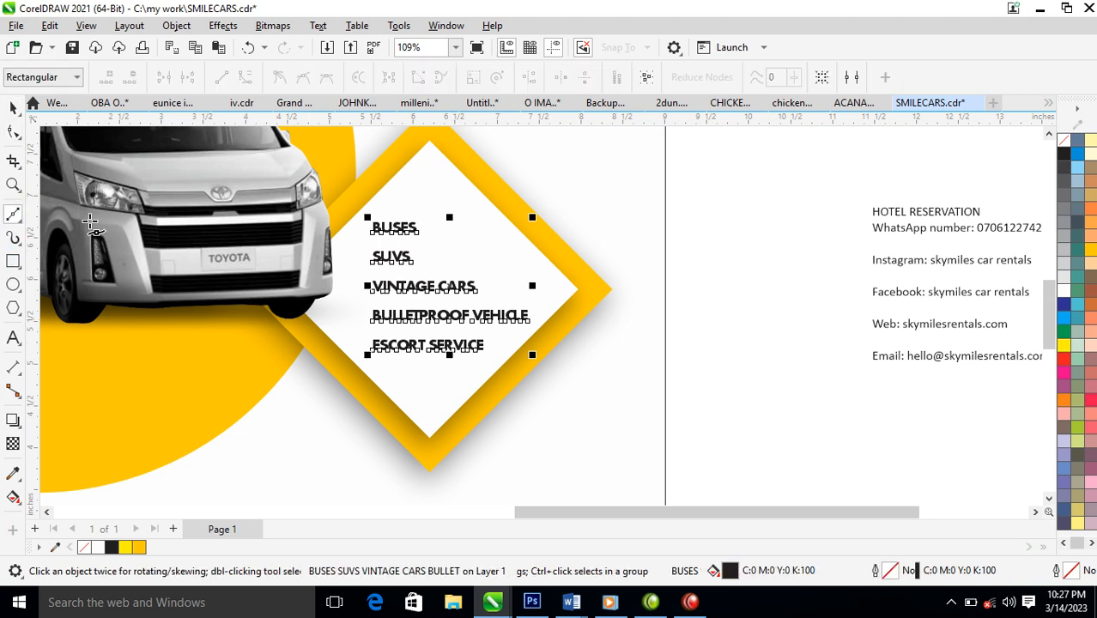
left_click(372, 242)
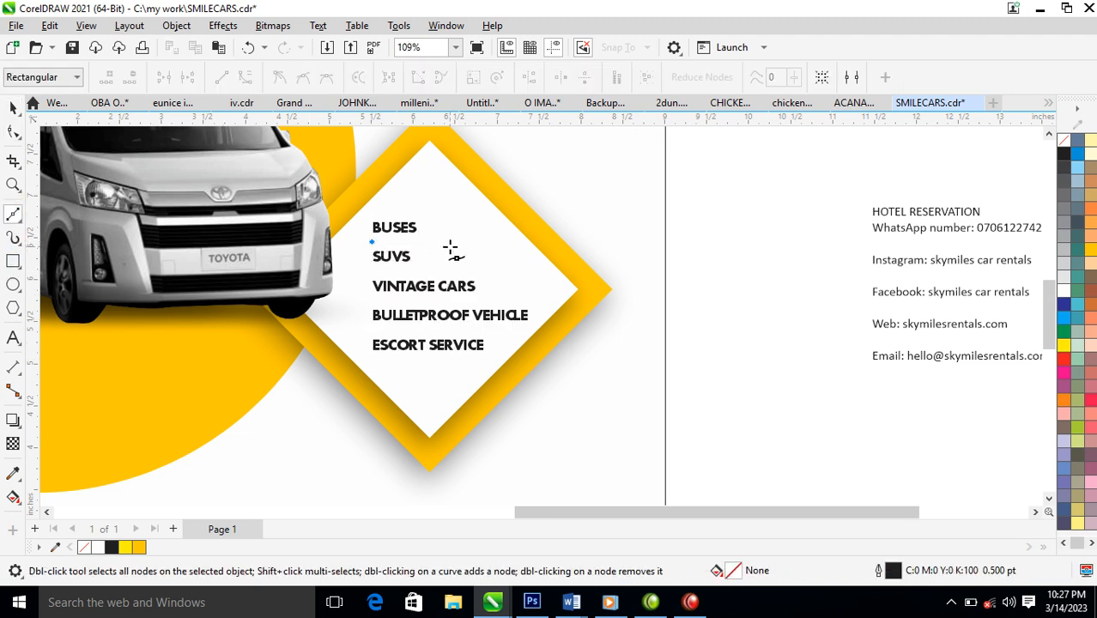
left_click(424, 242)
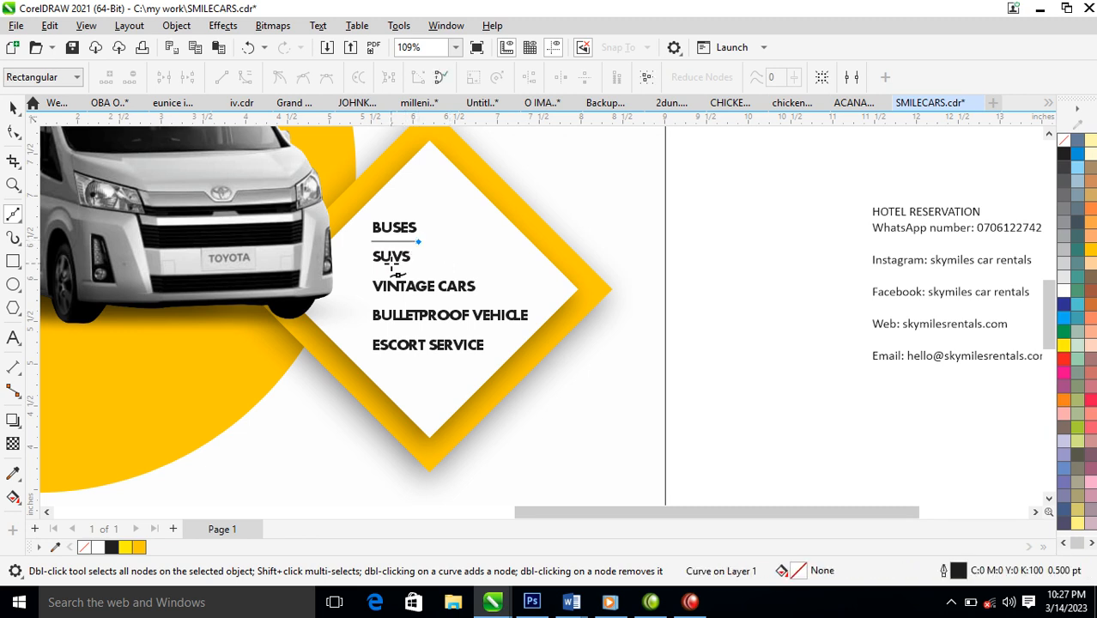
key("space")
key("F12")
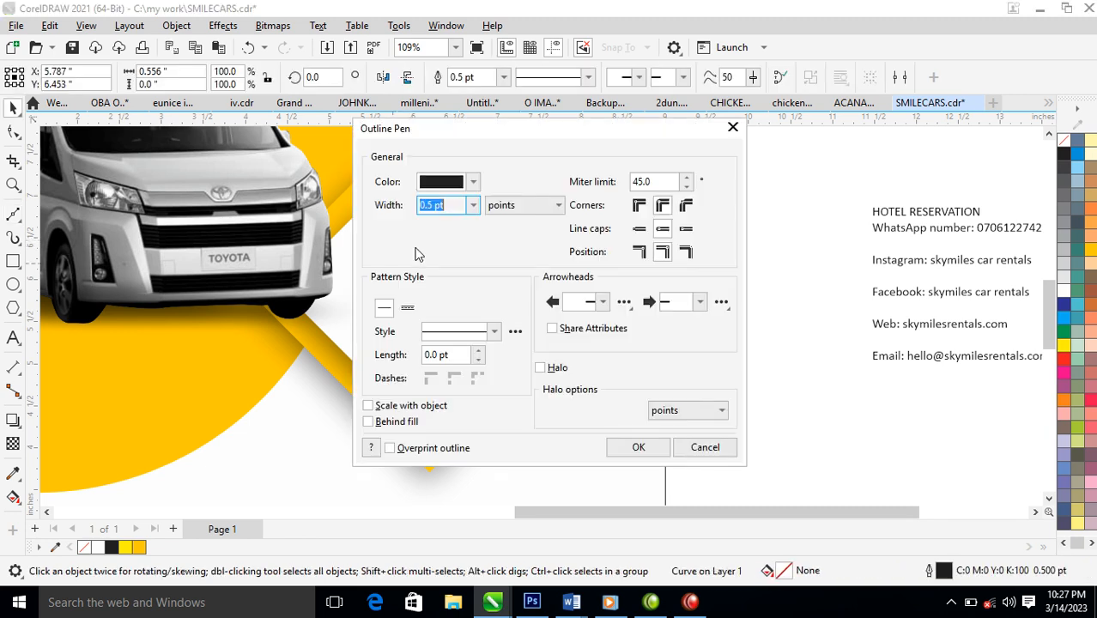
type("1")
key("Return")
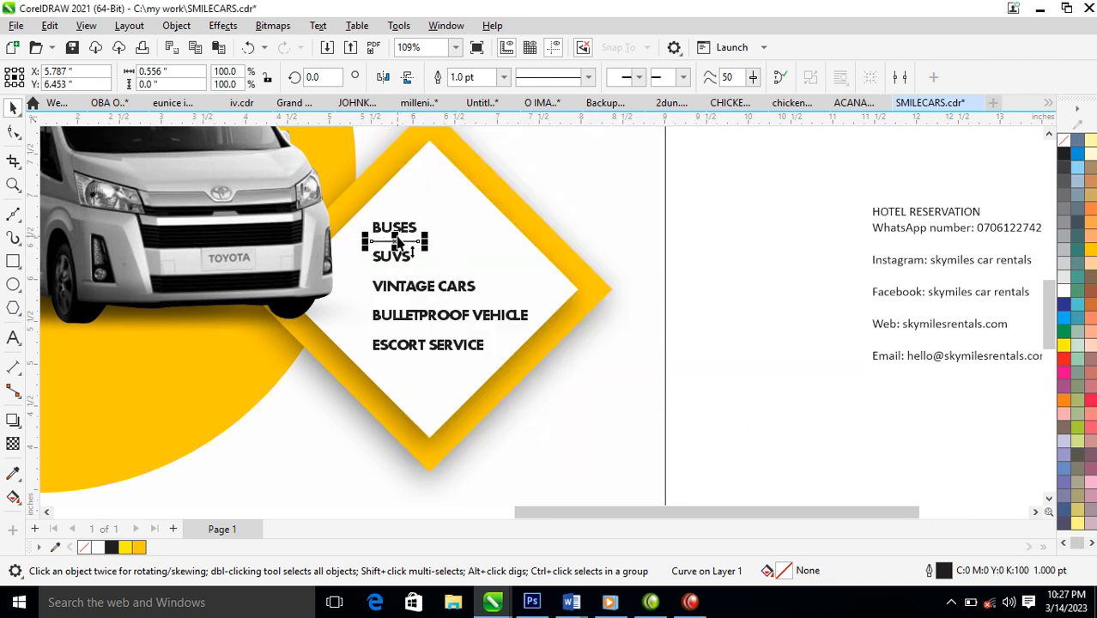
Place a copy of the divider line beneath "SUVS".
left_click_drag(394, 241, 391, 269)
right_click(391, 269)
left_click(376, 271)
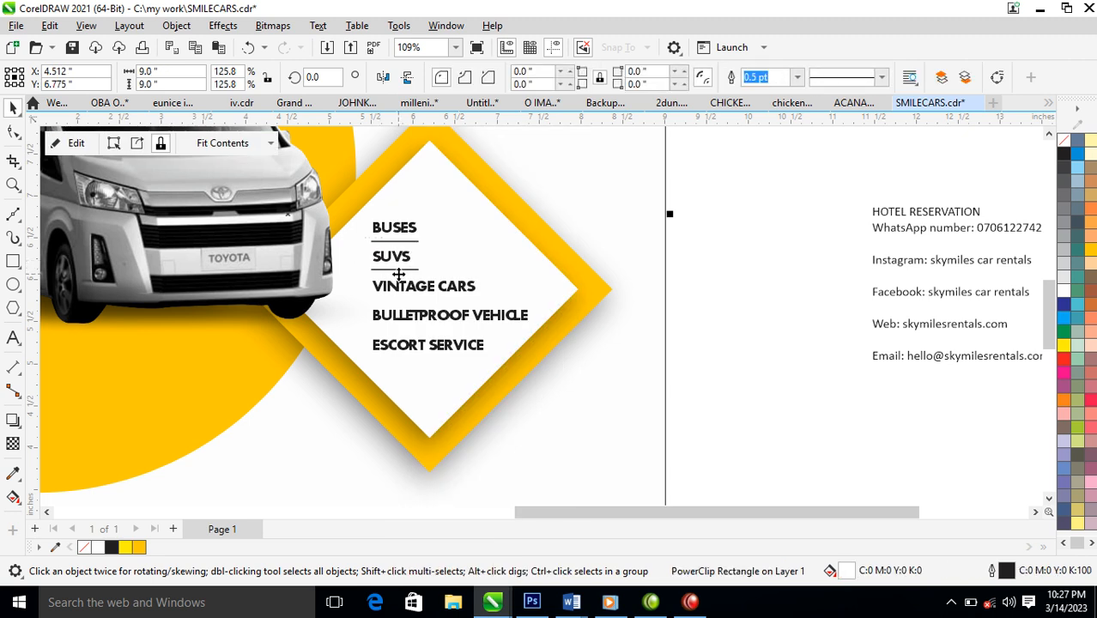
Place copies of the divider line beneath "VINTAGE CARS" and "BULLETPROOF VEHICLE", lengthened to match each item, the last about 1.84 inches long.
left_click(397, 273)
left_click_drag(397, 273, 541, 365)
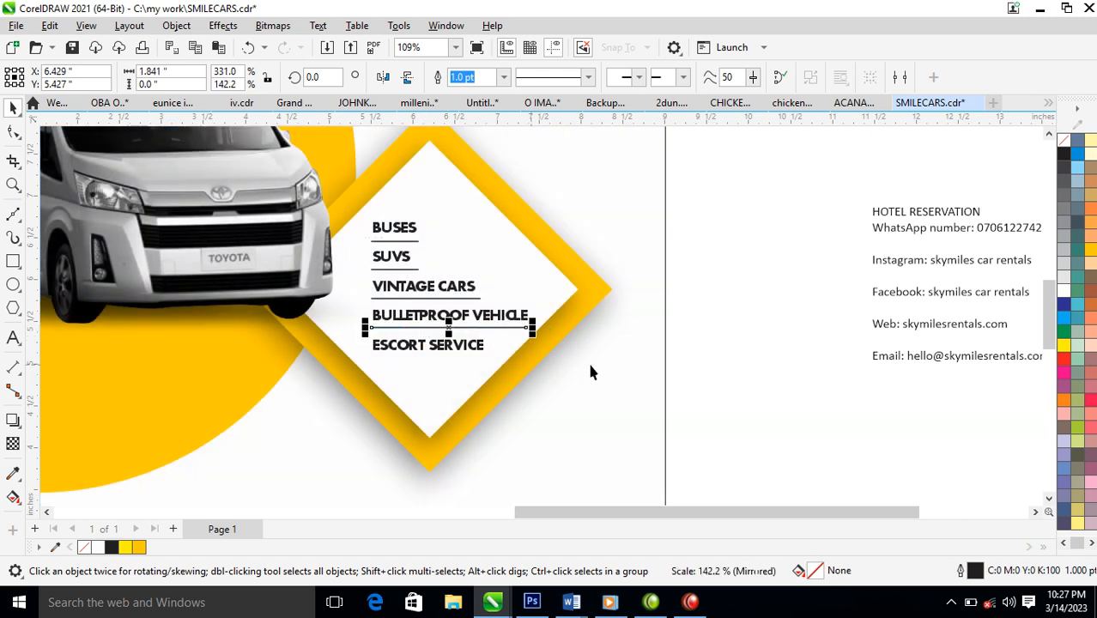
Move the "HOTEL RESERVATION" contact text from the pasteboard onto the flyer's lower edge, below the diamond.
scroll(678, 343, "down", 2)
scroll(678, 343, "down", 2)
key("z")
left_click_drag(693, 220, 999, 422)
key("space")
left_click_drag(486, 268, 93, 456)
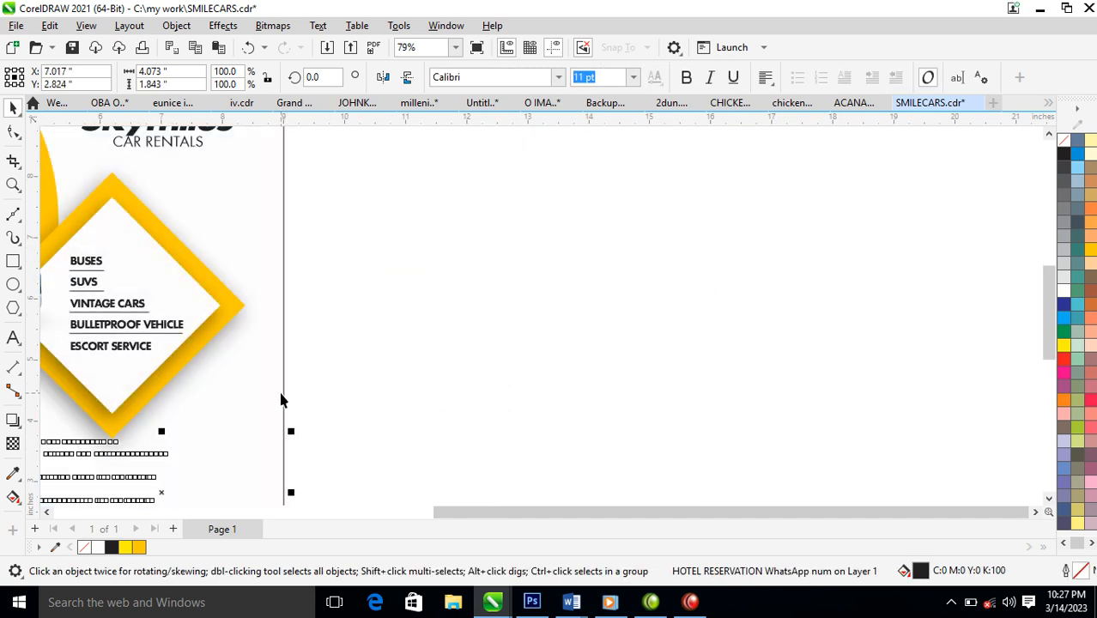
Change the contact text's font to FuturaTEE and move the block to the flyer's lower left, beneath the yellow circle.
key("z")
left_click_drag(176, 289, 470, 483)
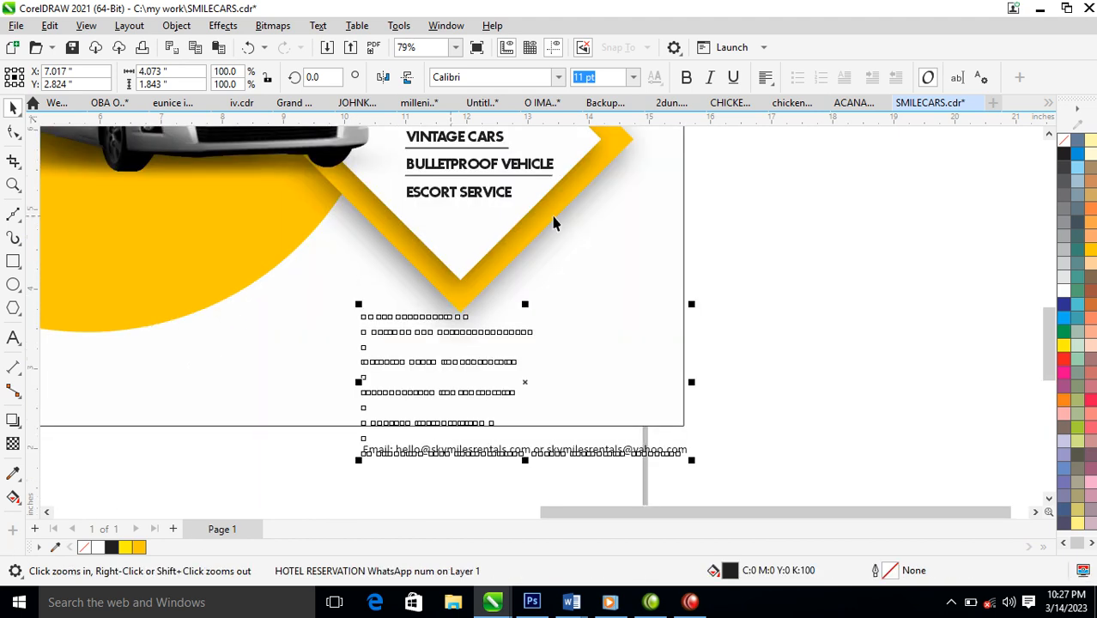
left_click(557, 77)
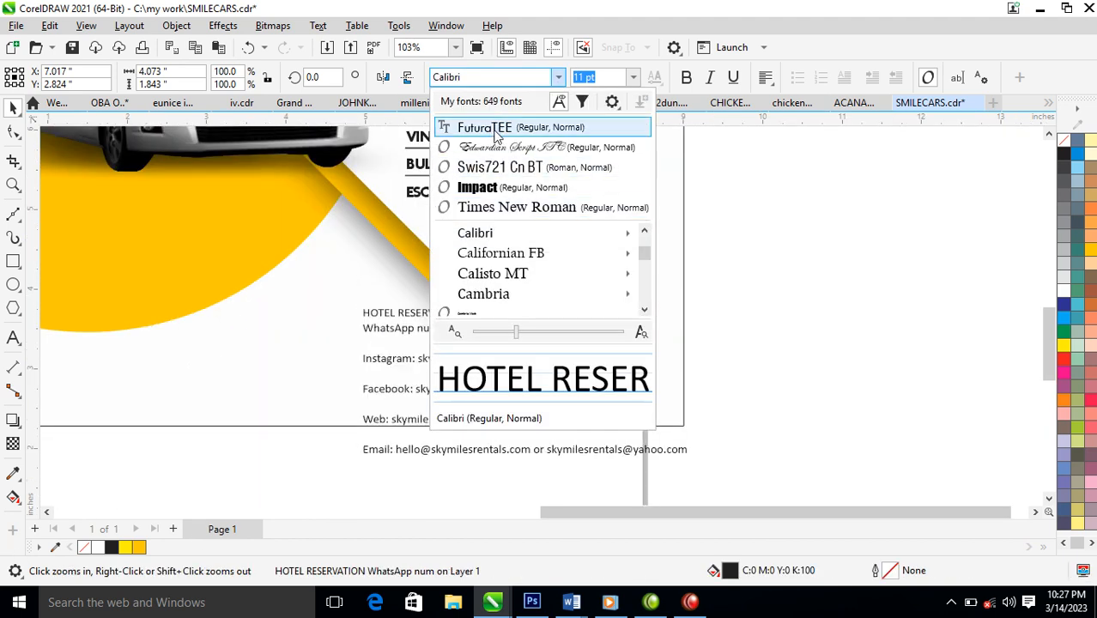
left_click(429, 403)
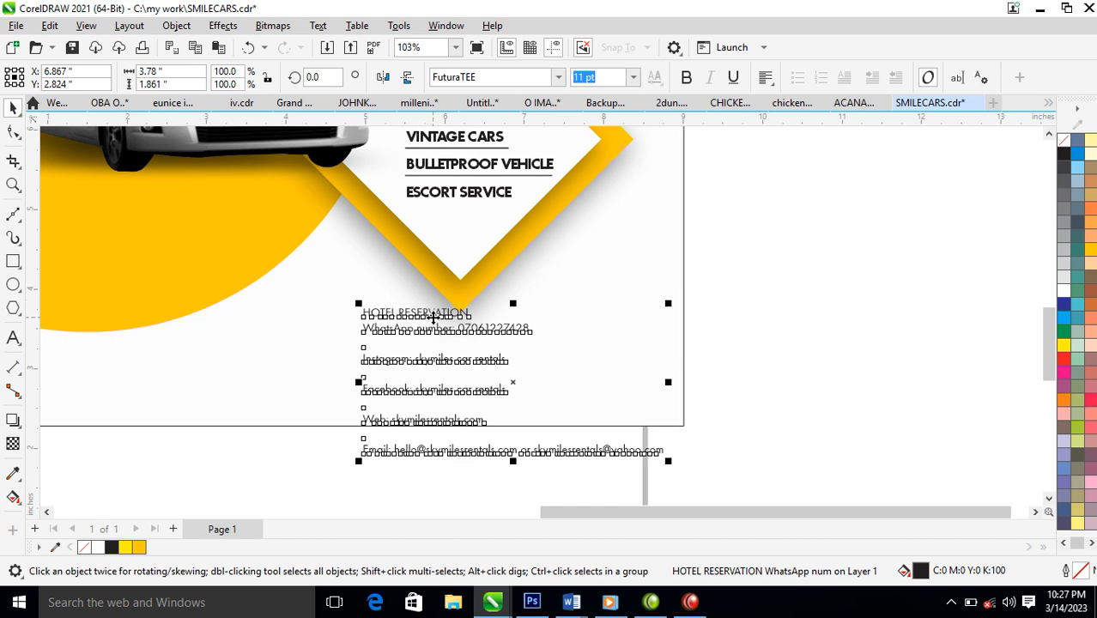
left_click_drag(433, 314, 153, 334)
scroll(153, 335, "down", 1)
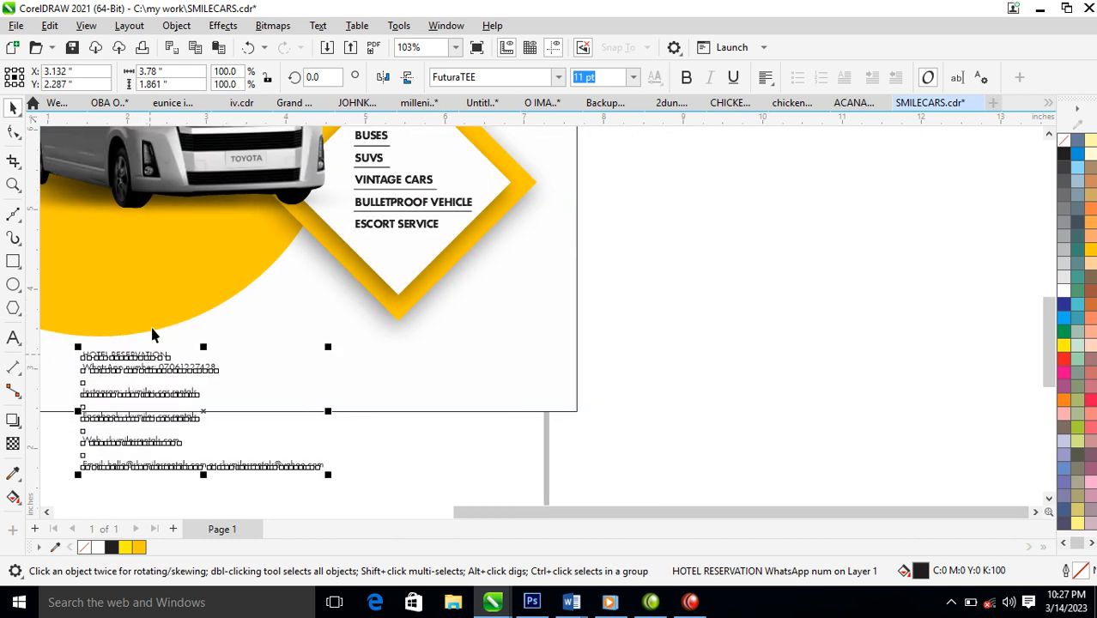
Join the Facebook and Web entries onto the Instagram line of the contact text, separated by spaces.
scroll(153, 335, "down", 2)
key("z")
left_click_drag(736, 238, 183, 393)
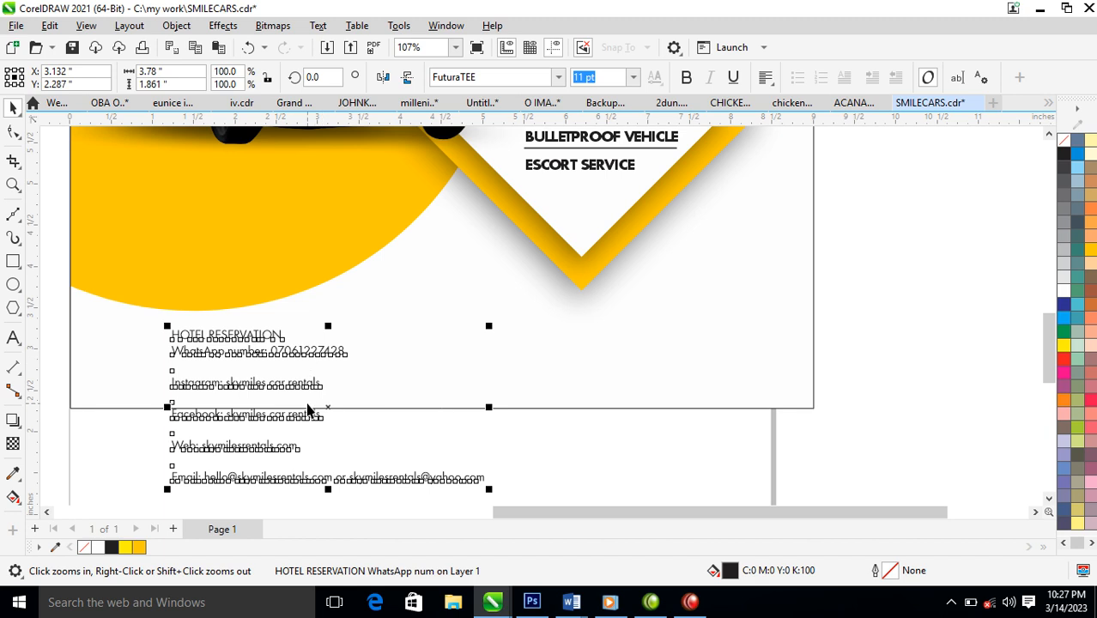
double_click(182, 415)
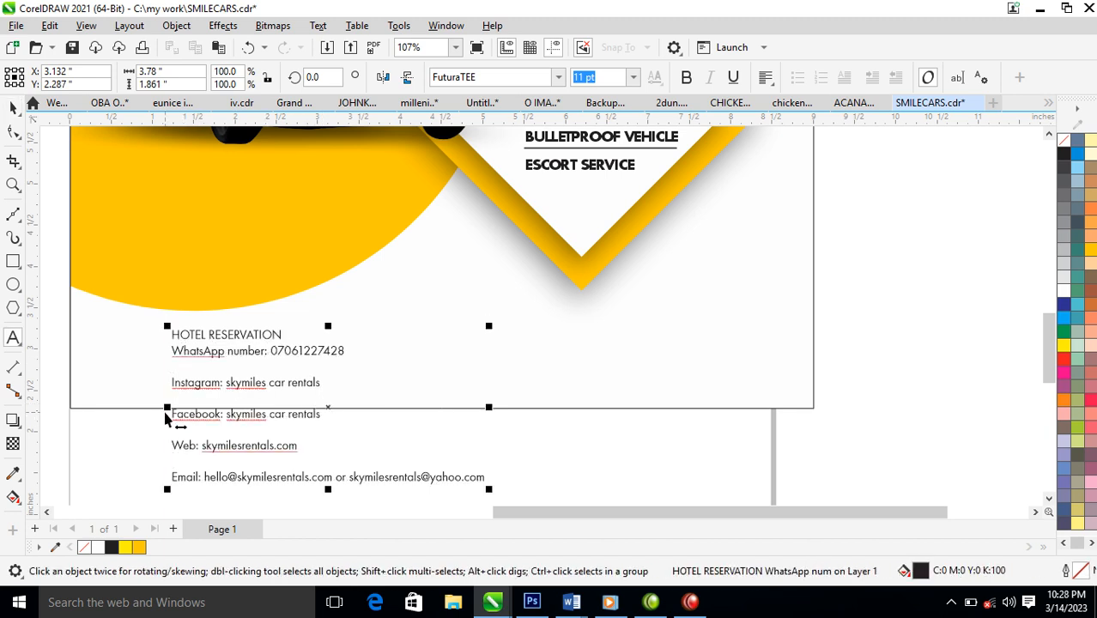
left_click(174, 413)
key("BackSpace")
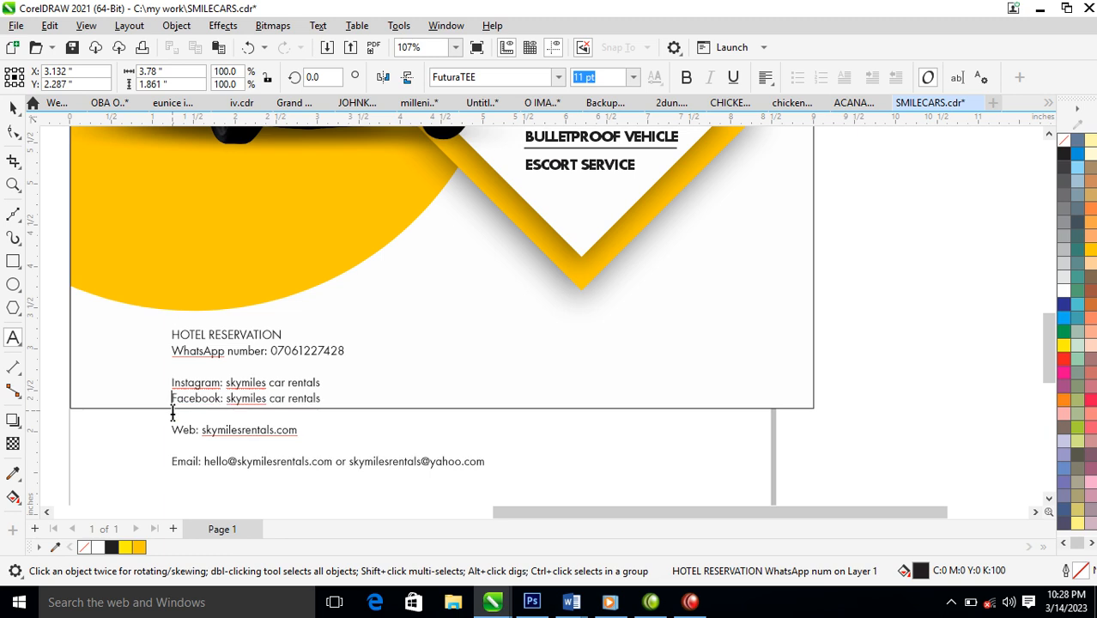
key("BackSpace")
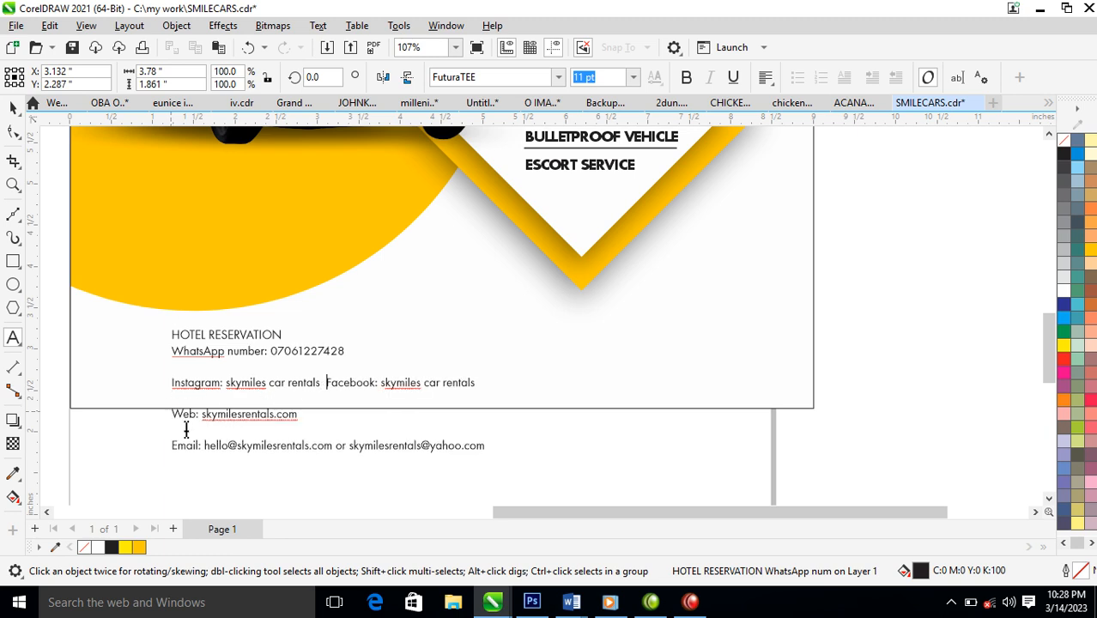
left_click(174, 414)
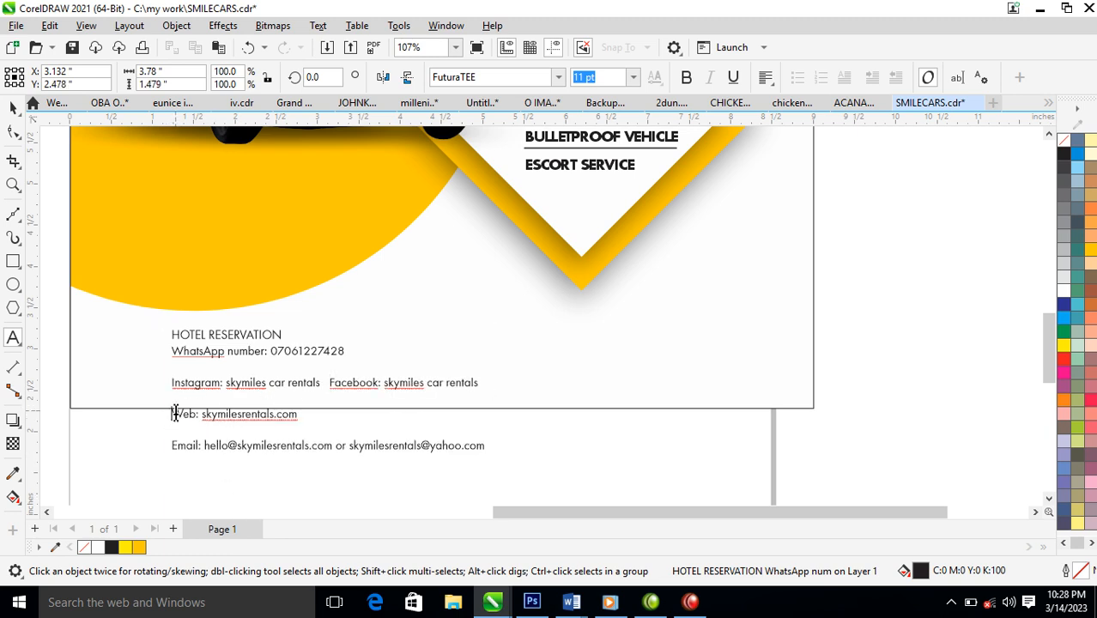
key("BackSpace")
key("BackSpace")
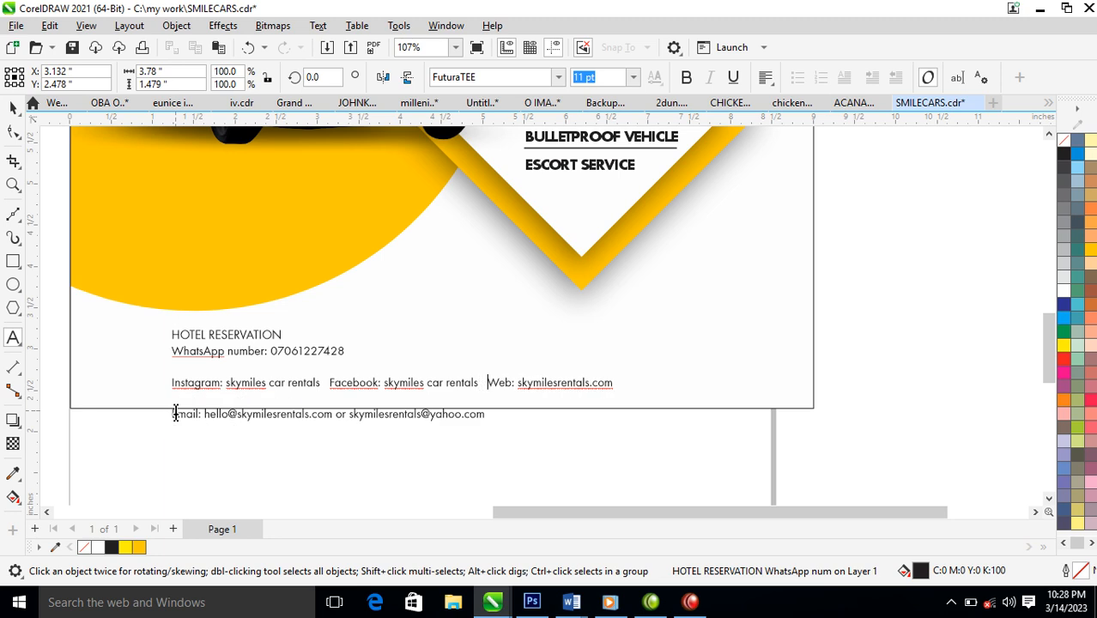
Remove the blank lines above the Email and Instagram lines in the contact text.
left_click(173, 414)
key("BackSpace")
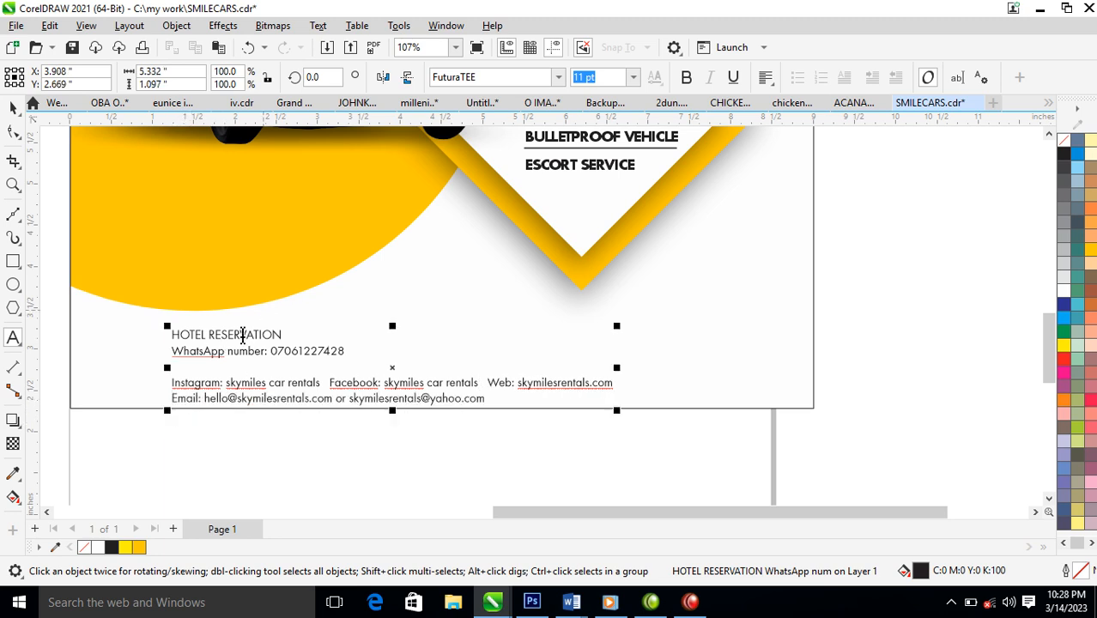
left_click(170, 383)
key("BackSpace")
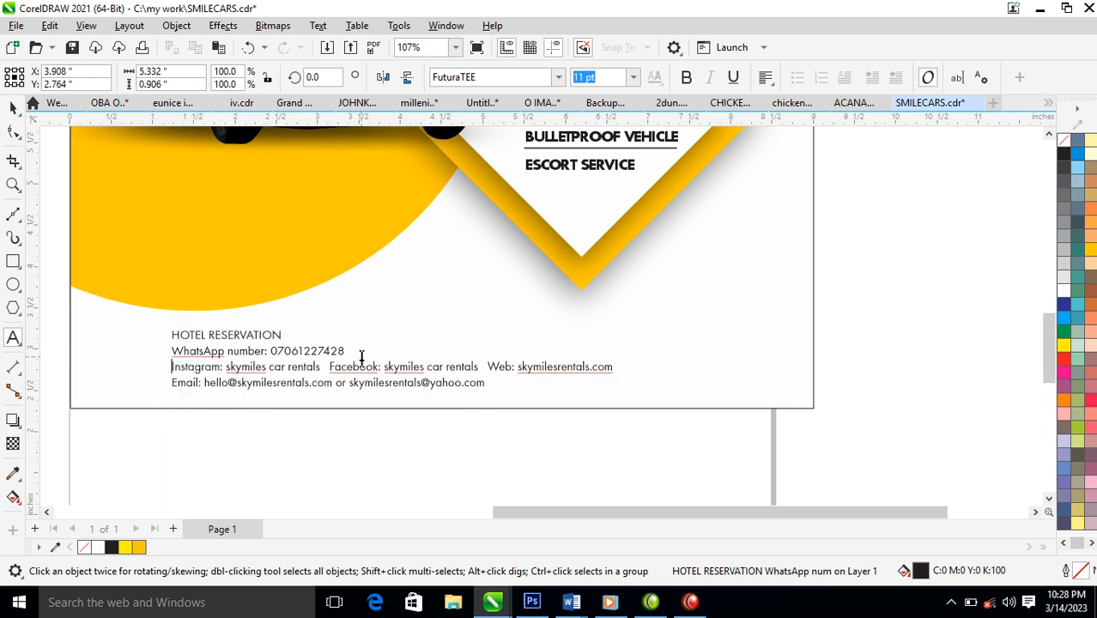
Enlarge the contact text to about 14.17 pt and shift it right within the flyer's footer.
key("ctrl+space")
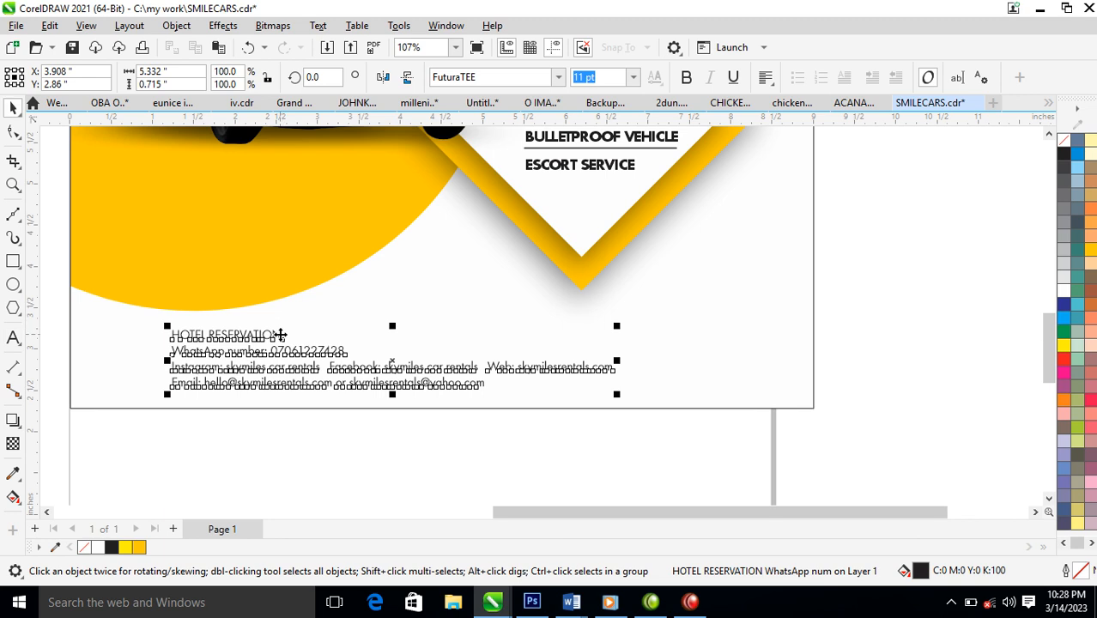
left_click_drag(616, 326, 743, 309)
left_click_drag(605, 352, 670, 355)
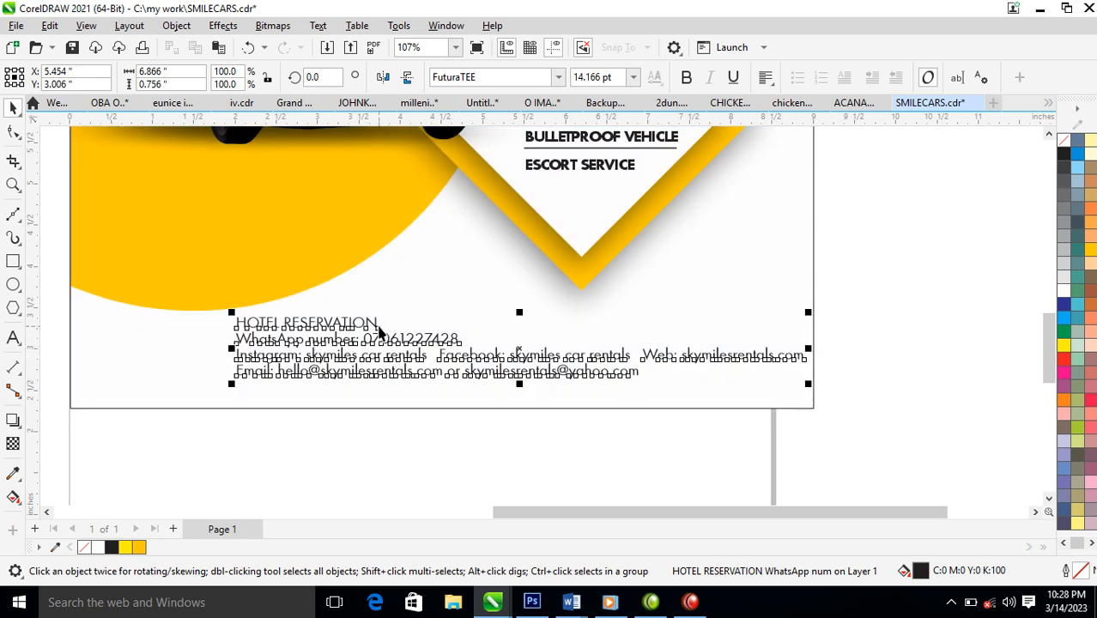
Take "HOTEL RESERVATION" out of the contact text and paste it as a separate text object left of the contact details.
double_click(377, 324)
left_click_drag(378, 324, 222, 313)
key("ctrl+c")
key("Delete")
key("Delete")
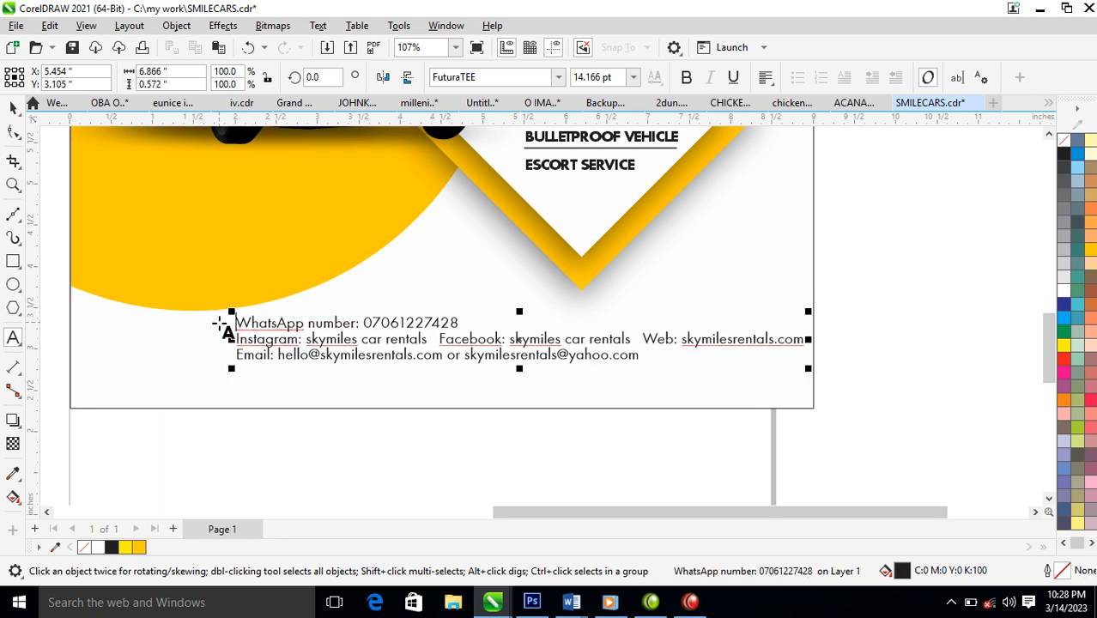
left_click(161, 341)
key("ctrl+v")
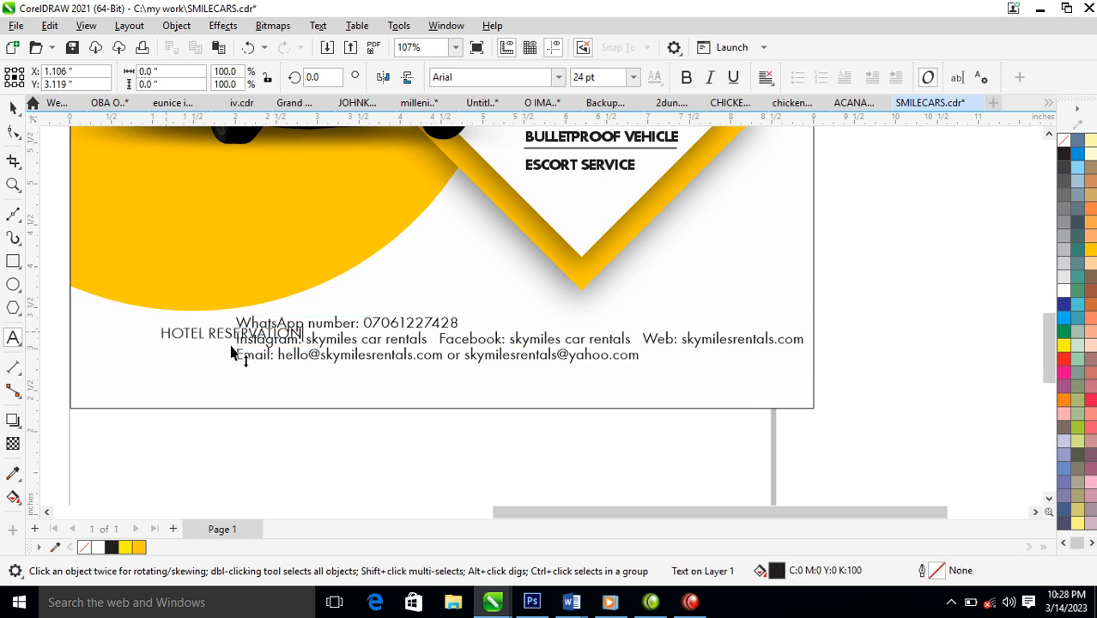
Break "HOTEL RESERVATION" into two lines and make it bold.
left_click(208, 333)
key("Return")
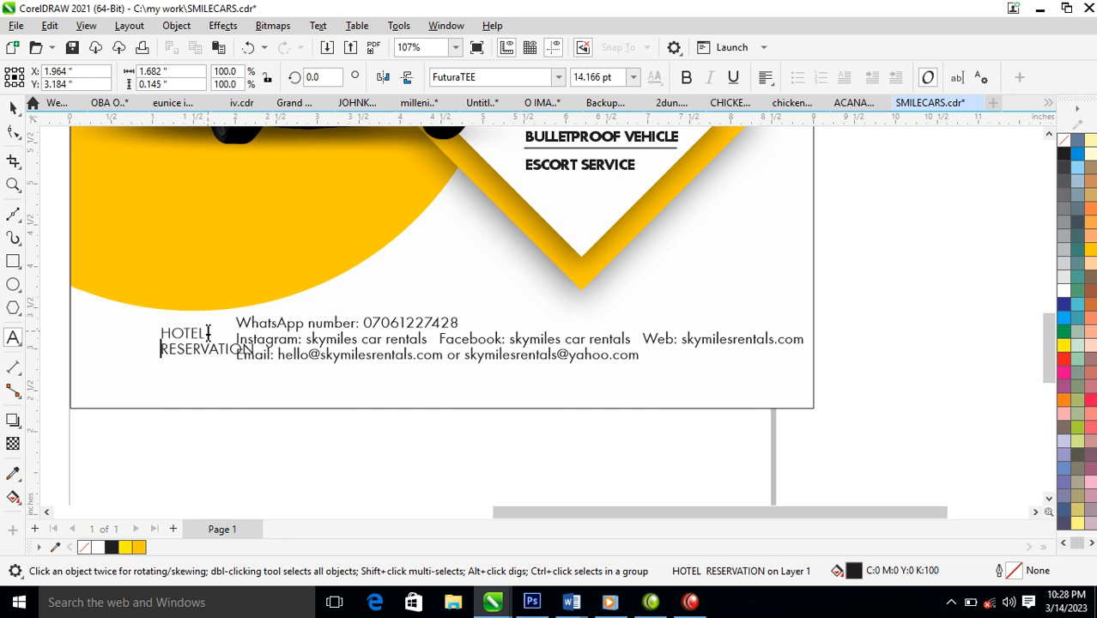
key("ctrl+space")
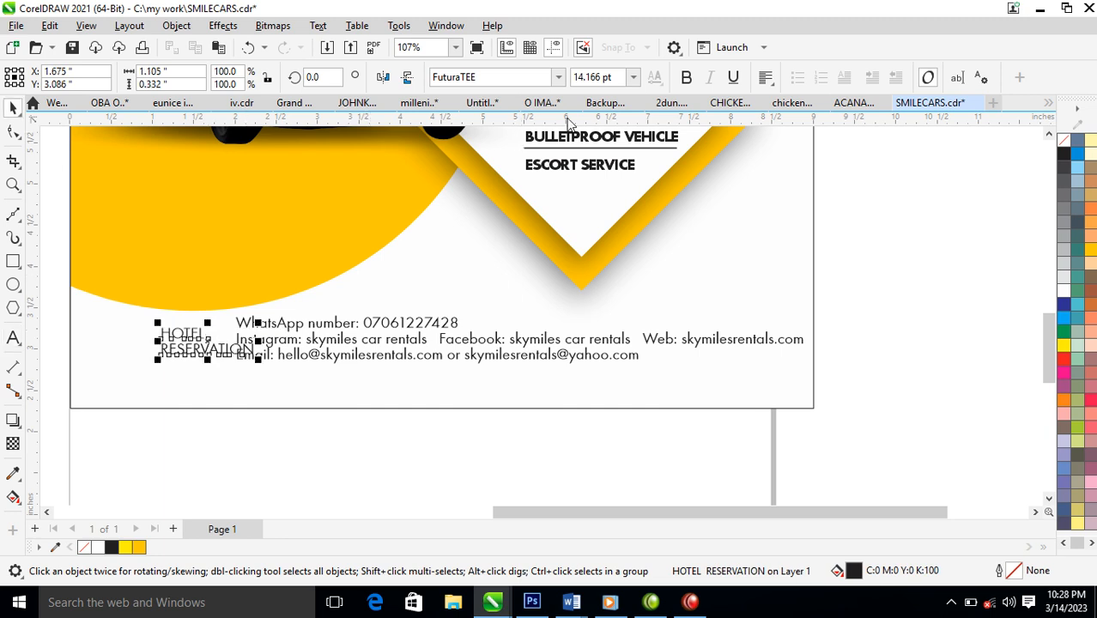
left_click(686, 77)
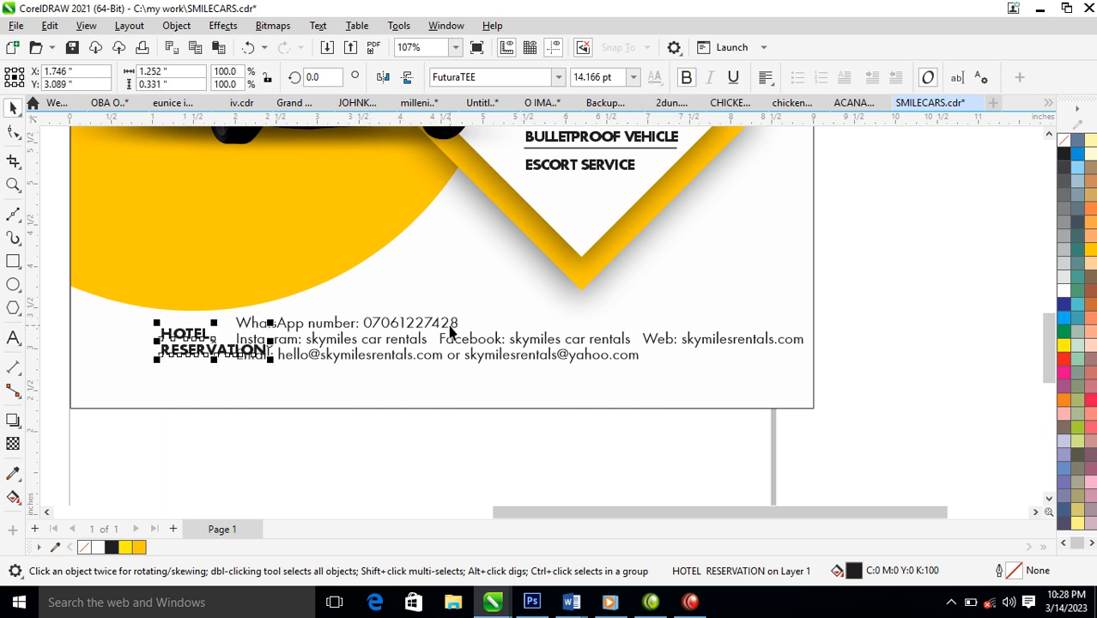
Move the contact details right and the "HOTEL RESERVATION" heading left to leave a gap between them.
left_click(497, 342)
left_click_drag(471, 346, 527, 351)
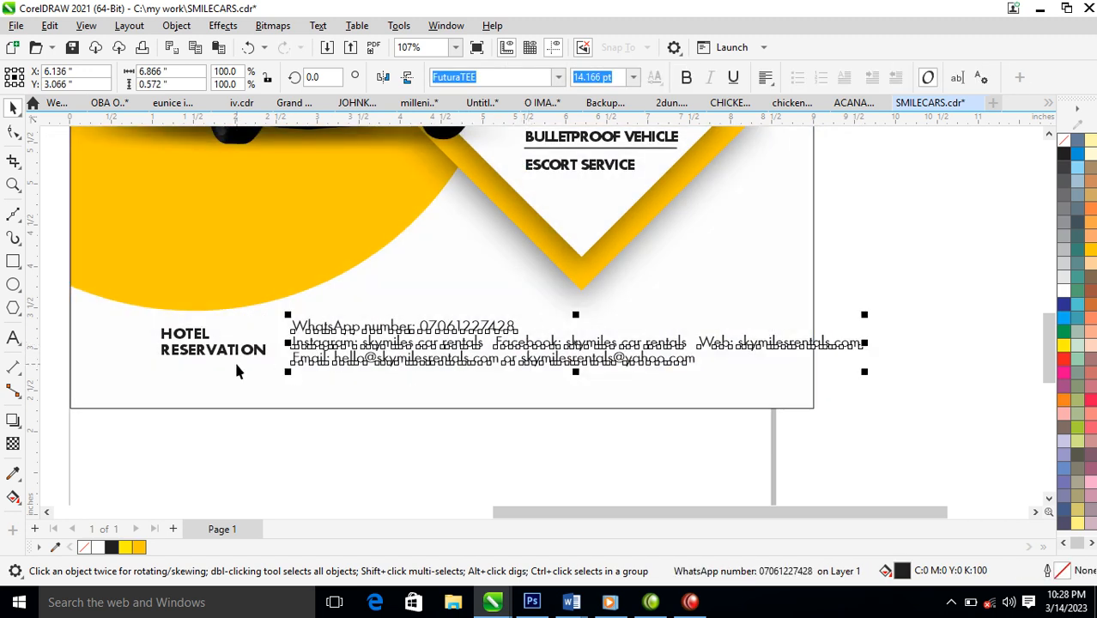
left_click_drag(266, 352, 230, 352)
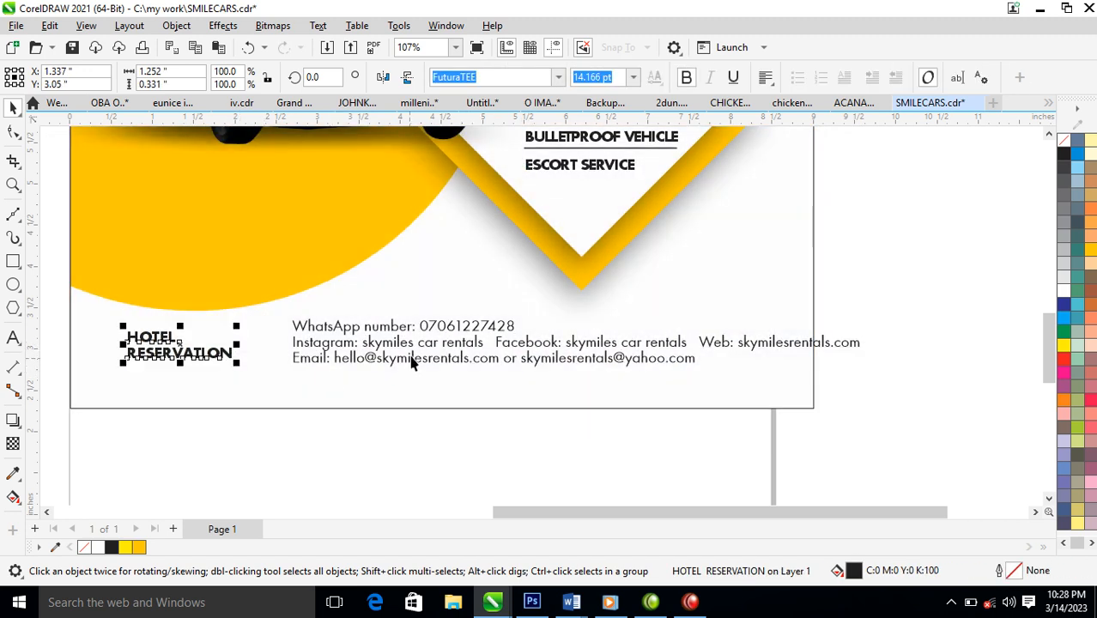
Put the Web entry on its own line in the contact details.
double_click(705, 345)
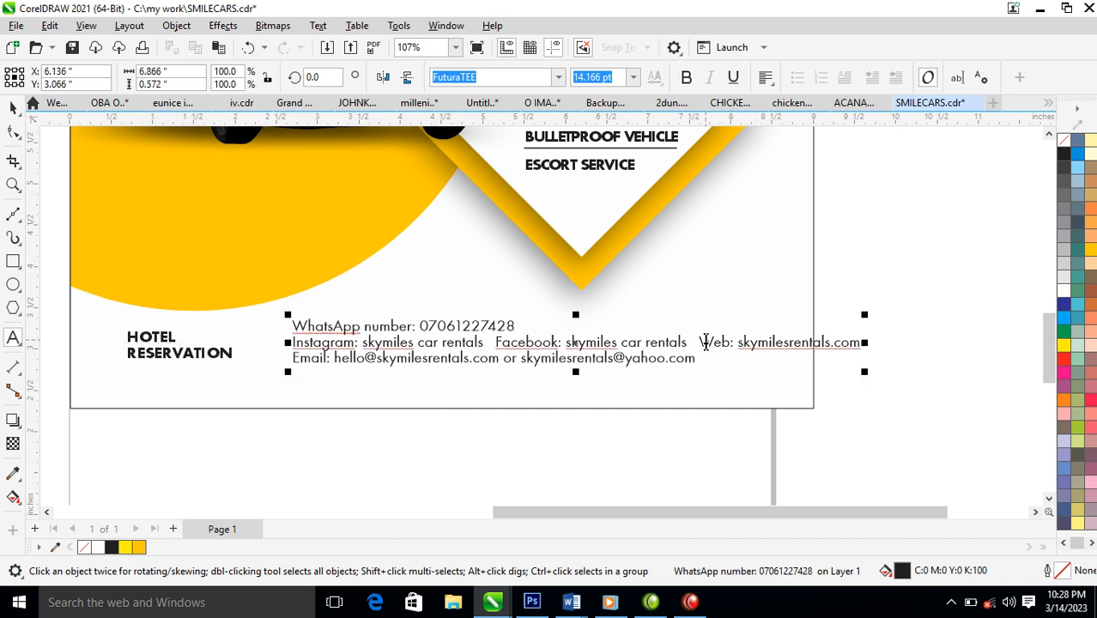
key("Return")
key("ctrl+space")
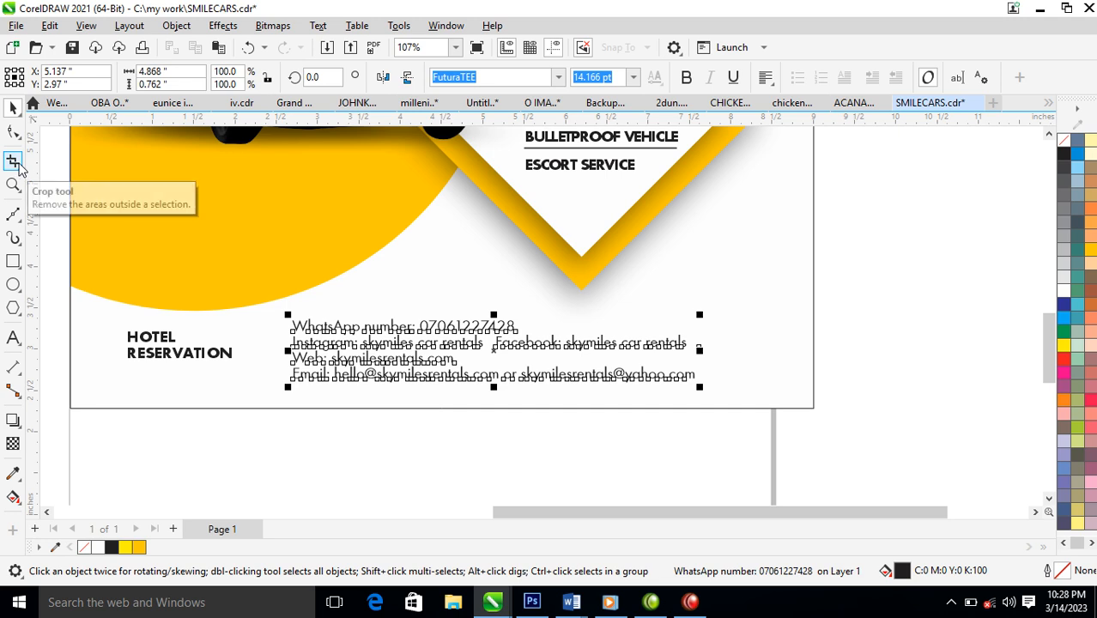
Widen the contact details' line spacing to a block height of about 0.92 inches and move the block up slightly.
left_click(15, 133)
left_click_drag(285, 387, 285, 402)
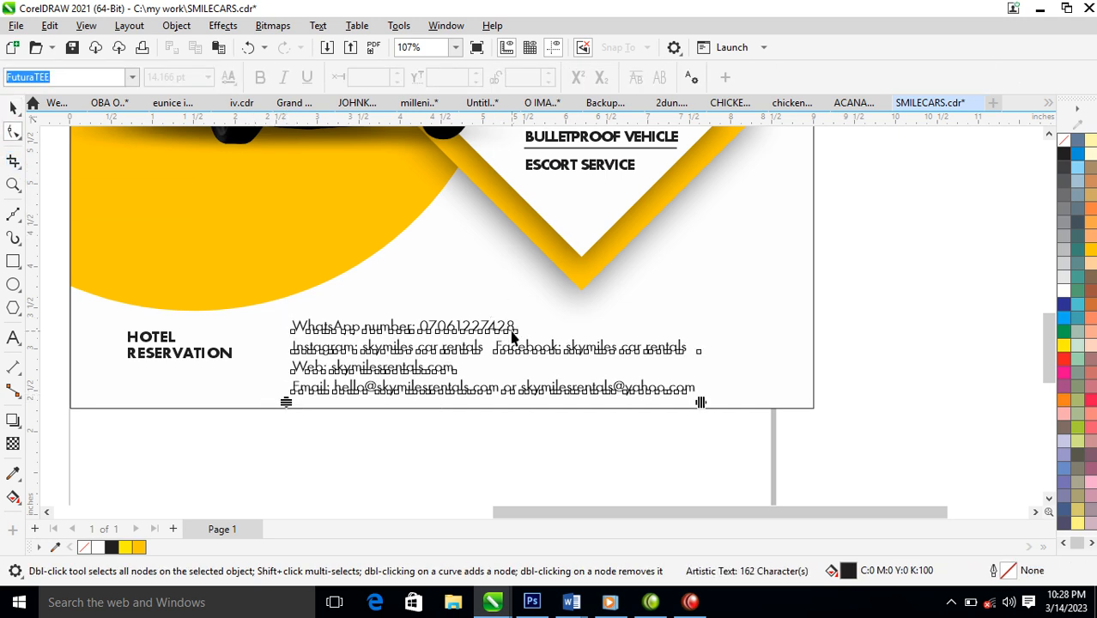
key("space")
mouse_move(507, 329)
left_mouse_down()
mouse_move(522, 324)
mouse_move(511, 326)
left_mouse_up()
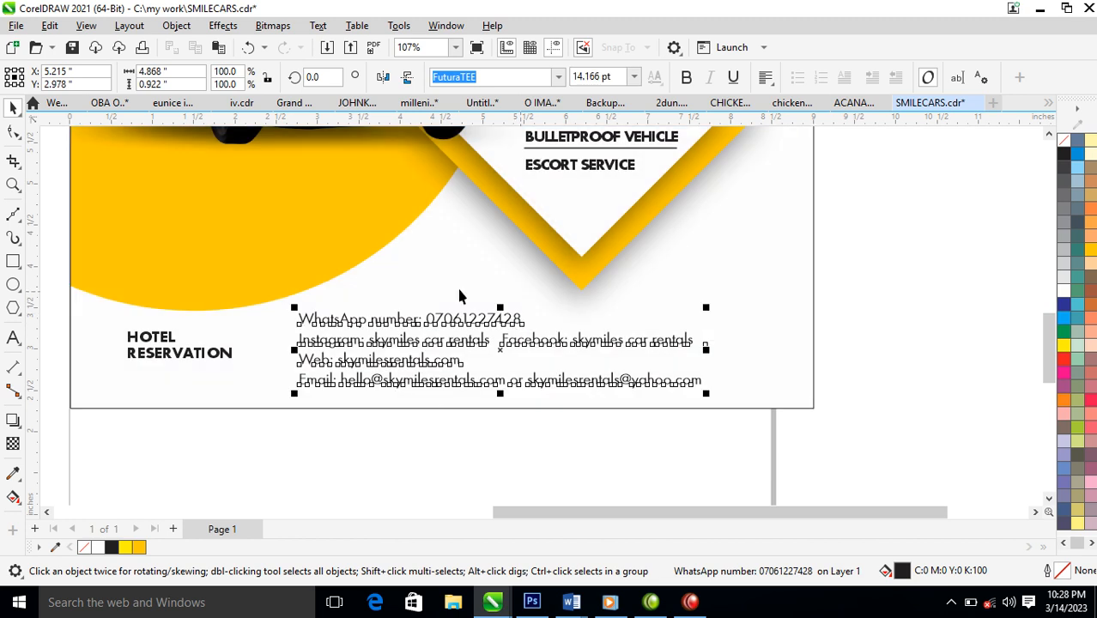
Draw a vertical bar about 0.06 by 0.92 inches between the heading and contact details and fill it black.
left_click(12, 261)
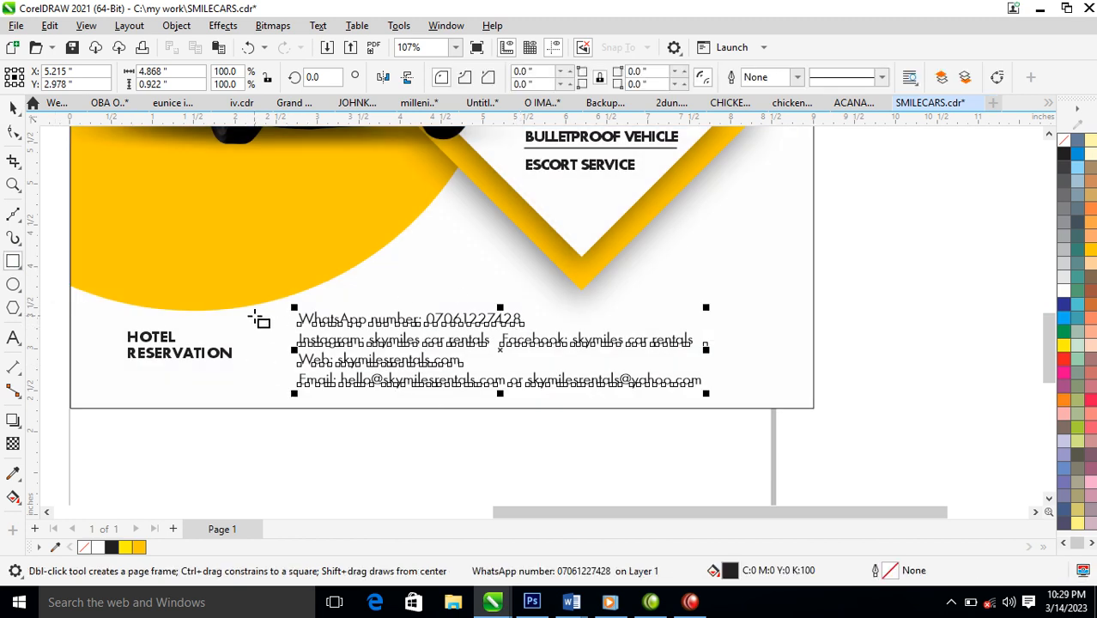
left_click_drag(253, 311, 251, 391)
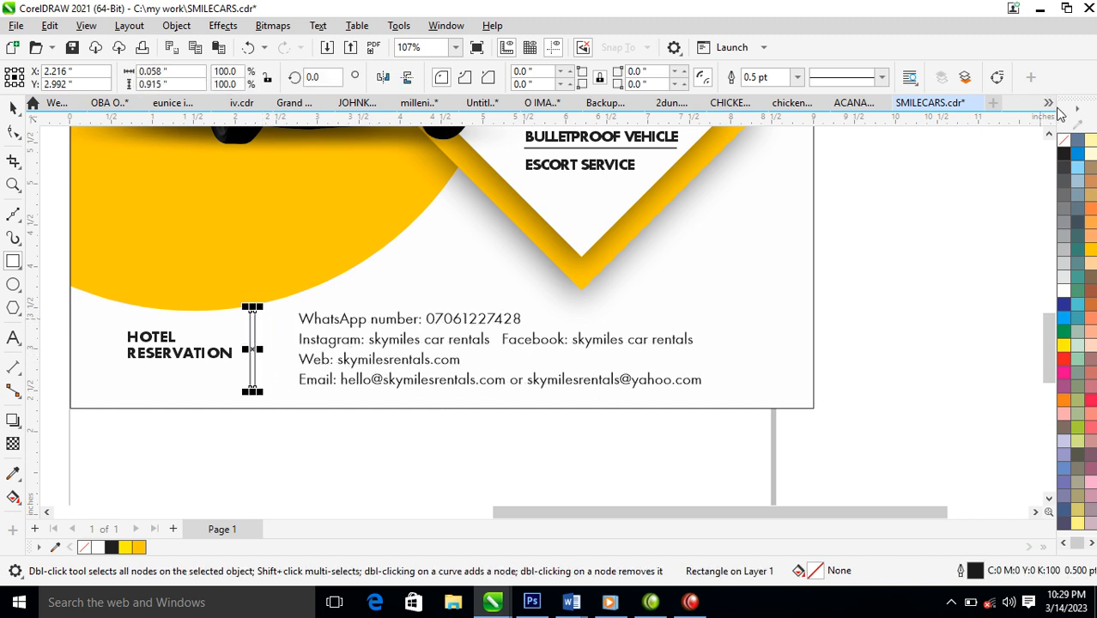
left_click(1063, 155)
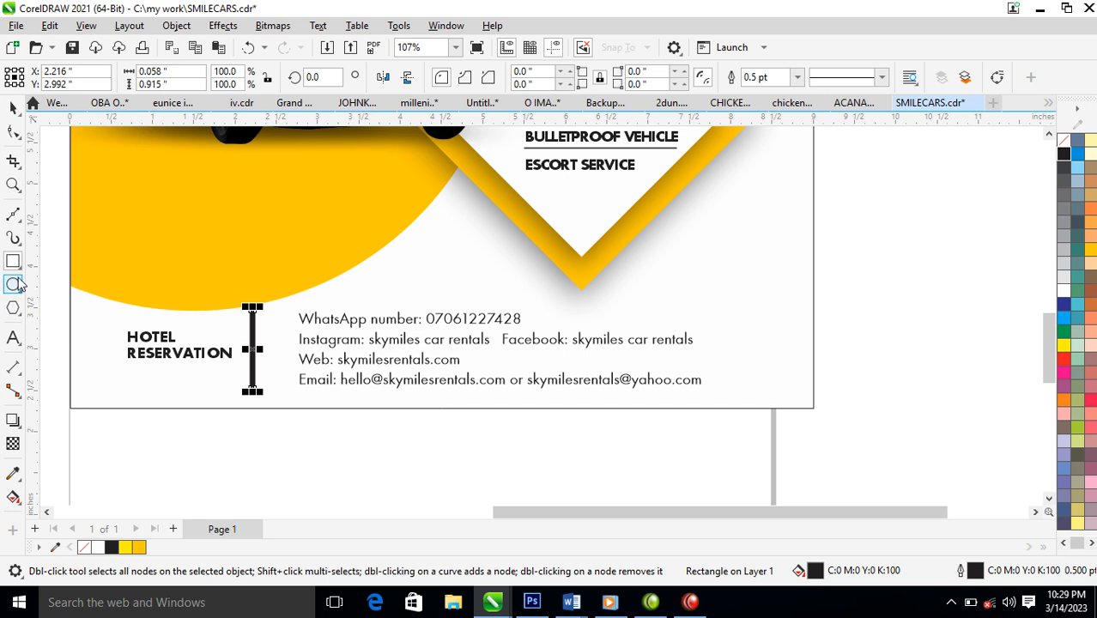
Draw a square about 0.45 inches wide, convert it to curves and turn it into a right-pointing triangle beside the bar.
left_click(13, 262)
left_click_drag(138, 279, 182, 324)
key("ctrl+q")
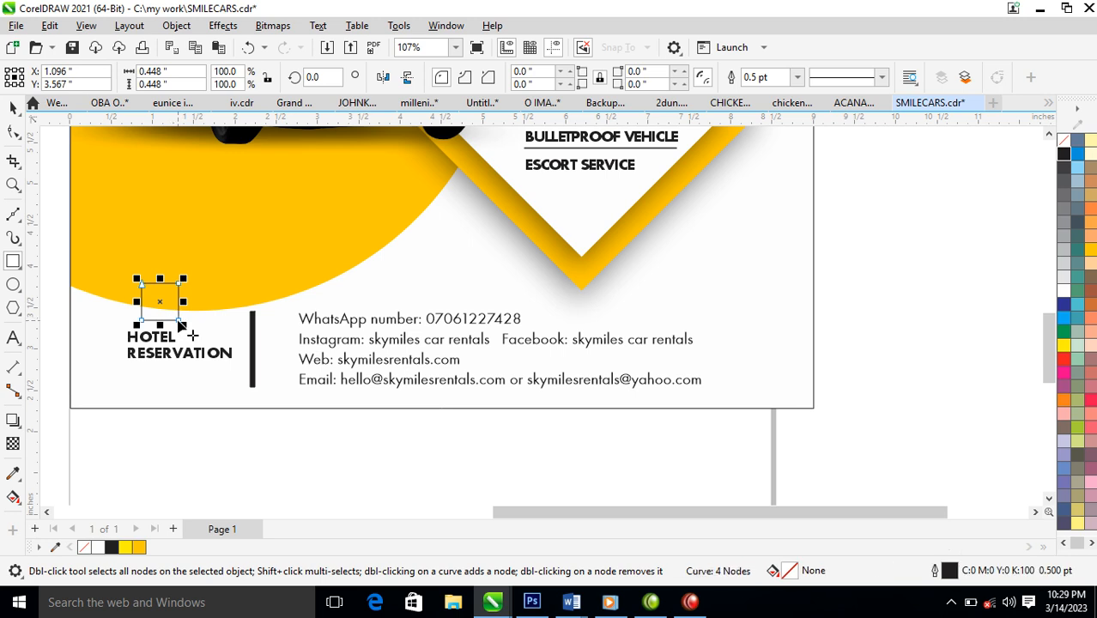
key("space")
left_click_drag(148, 296, 286, 422)
left_click(273, 340)
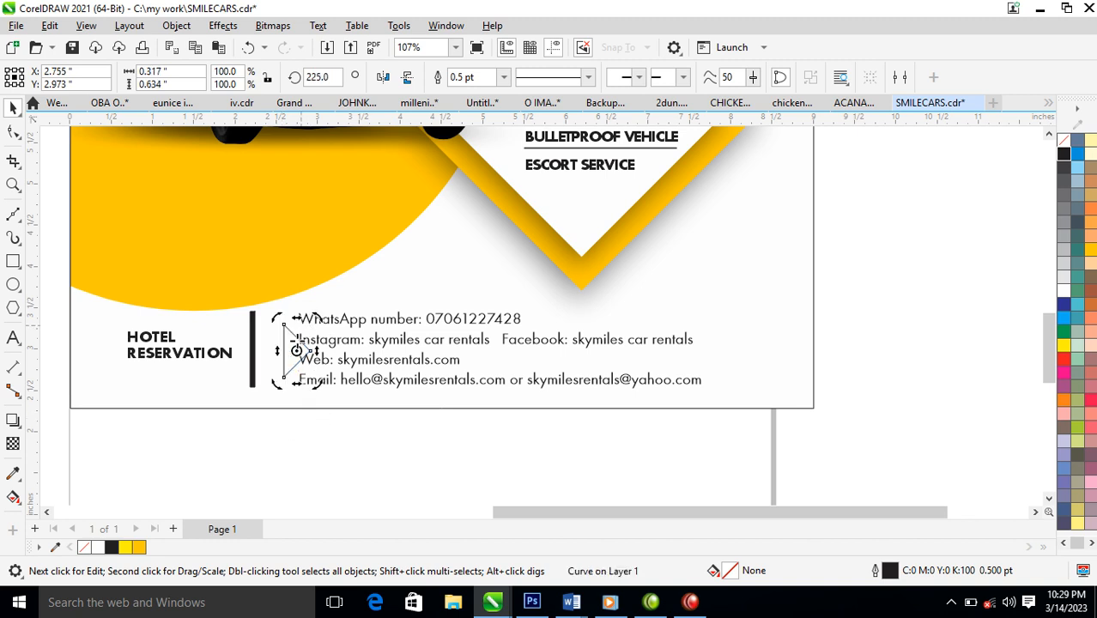
left_click(294, 358)
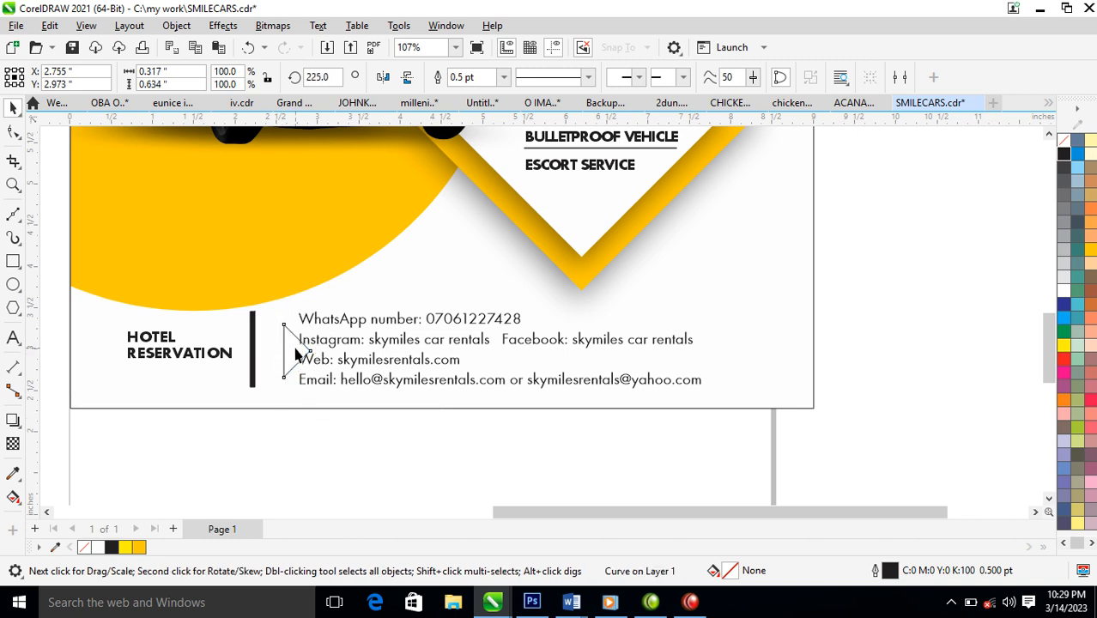
Shrink the triangle against the bar's right side and combine both into one black pointer shape about 0.23 inches wide.
left_click_drag(293, 358, 261, 347)
left_click(253, 315, "shift")
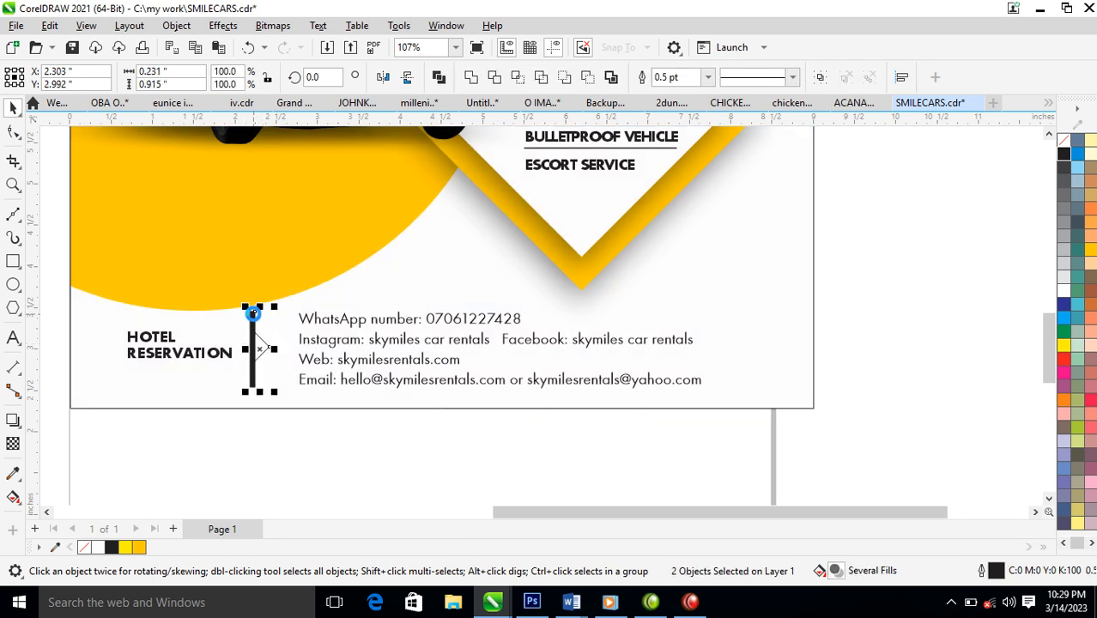
key("ctrl+l")
left_click_drag(254, 349, 257, 348)
Move the yellow circle inside the flyer frame up and slightly right, to about X 1.82, Y 7.99 inches.
scroll(505, 311, "down", 2)
scroll(505, 311, "down", 10)
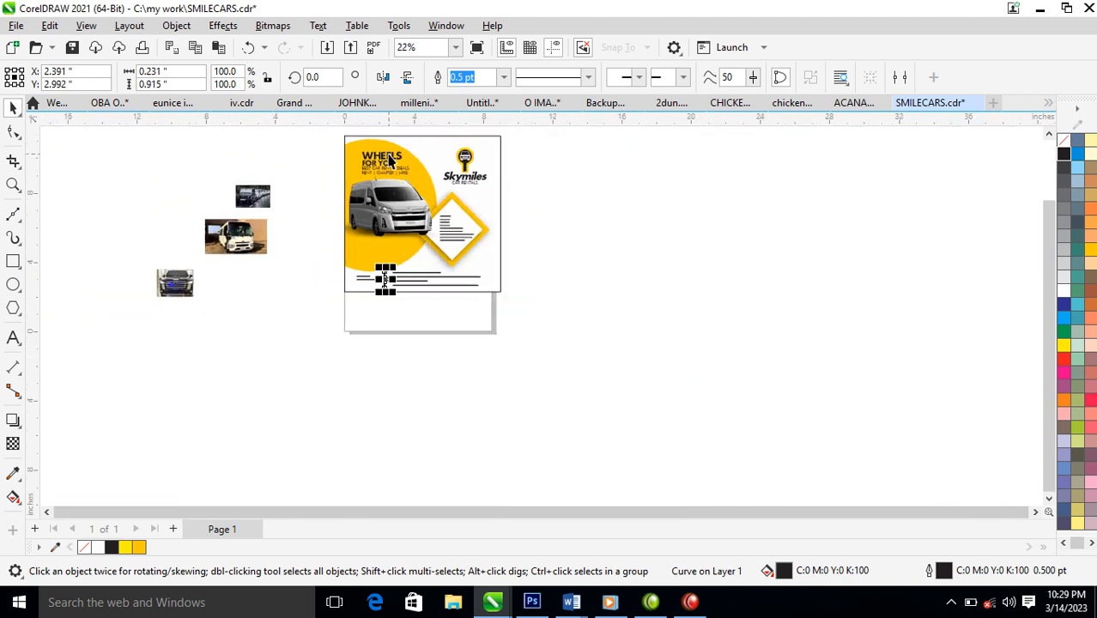
left_click_drag(380, 196, 522, 307)
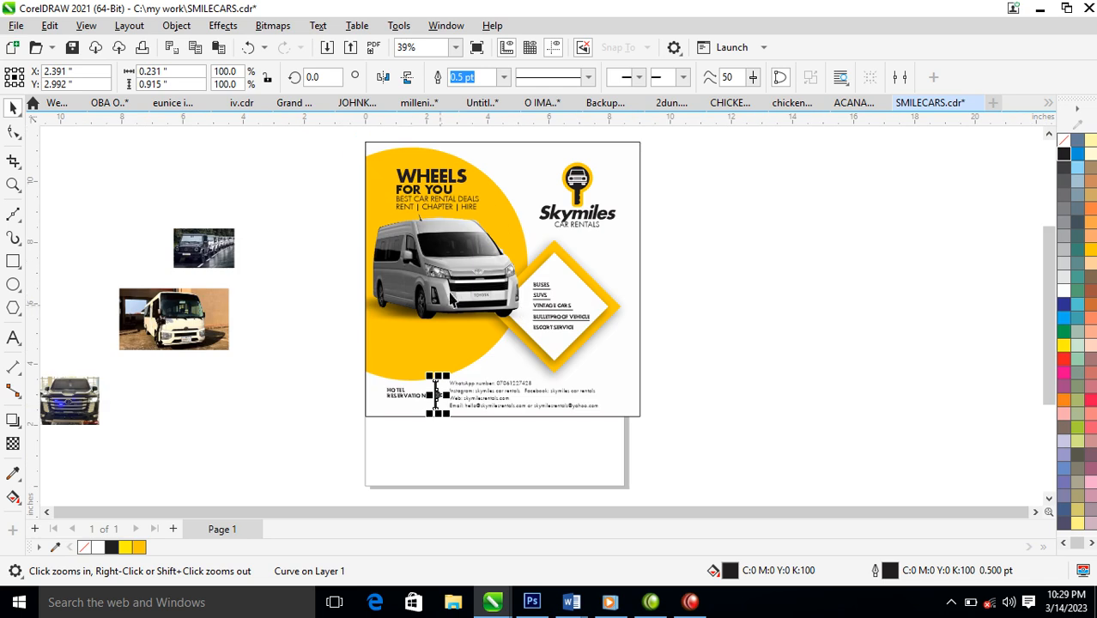
left_click(464, 276)
left_click(487, 195, "ctrl")
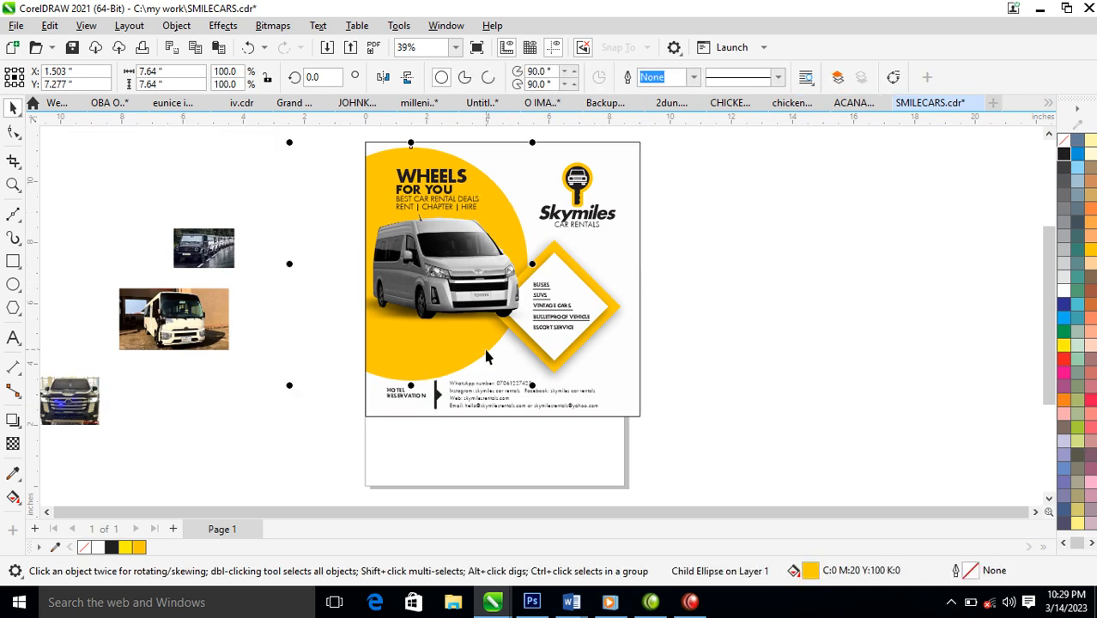
left_click_drag(448, 330, 458, 307)
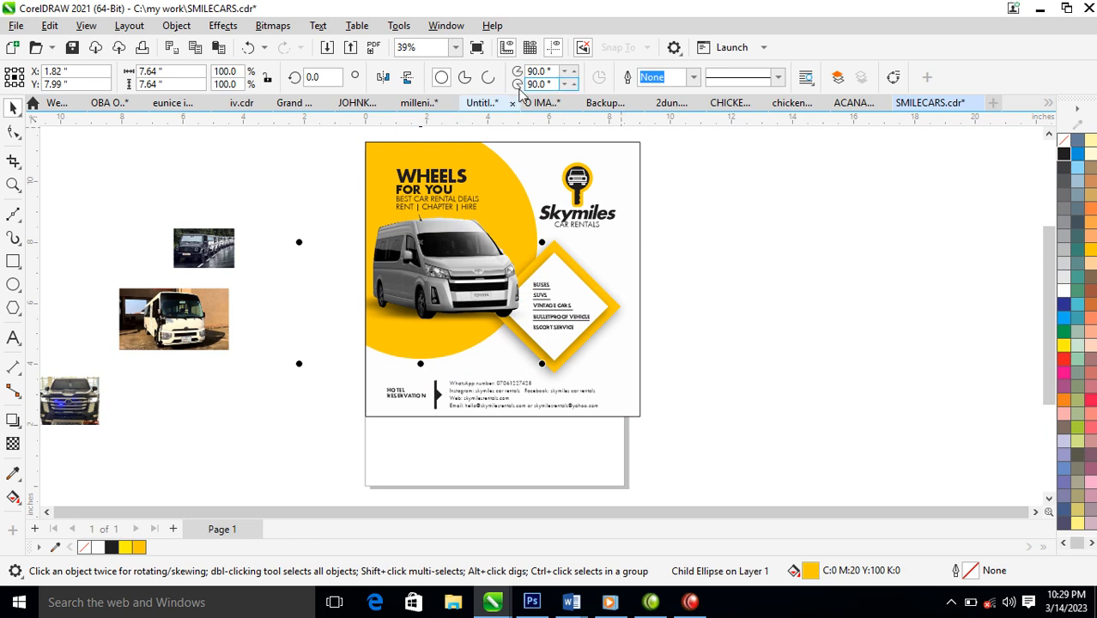
key("z")
left_click_drag(357, 139, 657, 422)
left_click(743, 319)
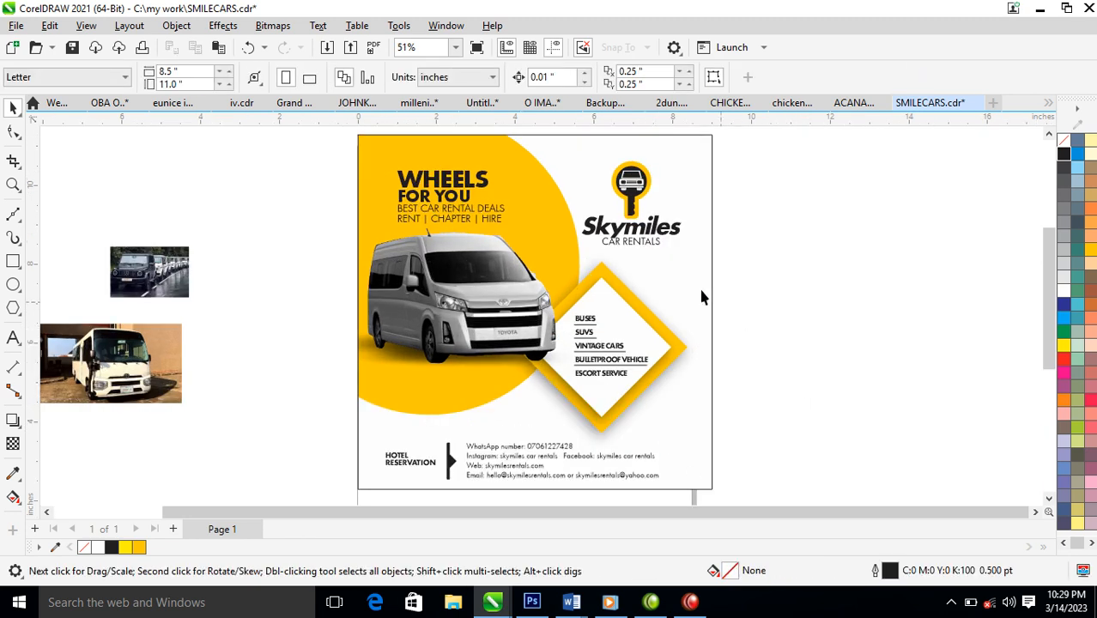